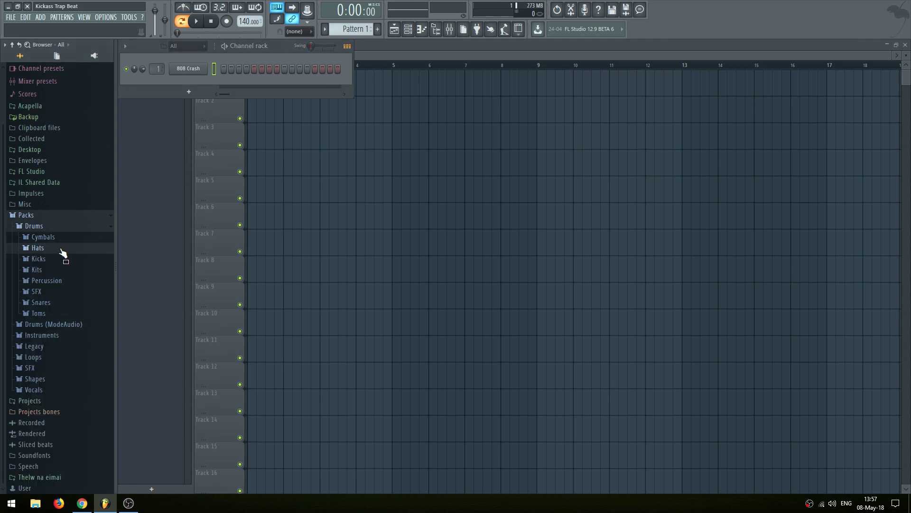
Add the 808 OH and 808 CH samples from the Hats pack as channels below 808 Crash
left_click_drag(68, 291, 185, 83)
left_click_drag(67, 280, 188, 97)
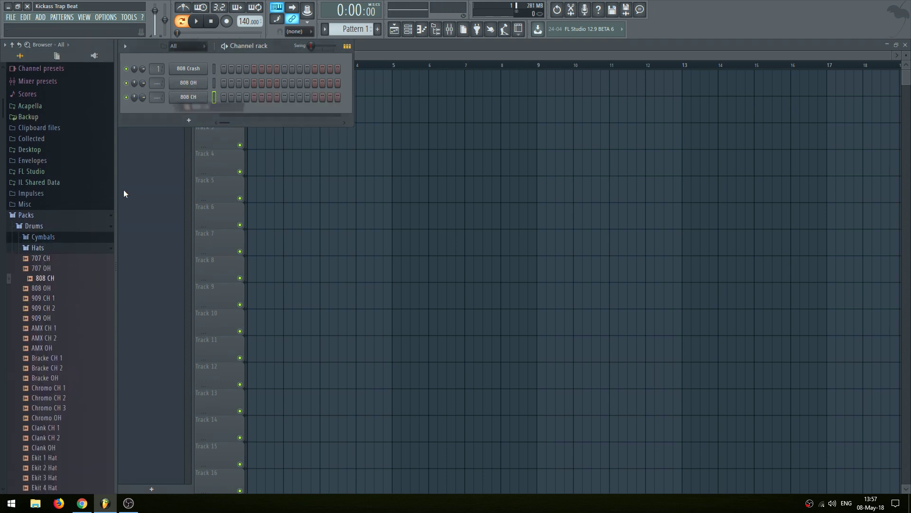
left_click(50, 248)
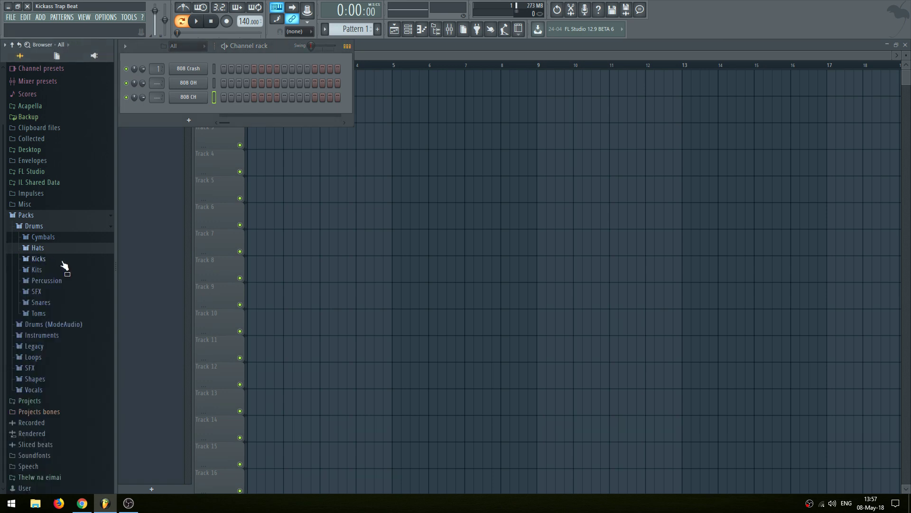
Add the 808 Kick sample from the Kicks pack as a channel above 808 Crash
left_click(57, 258)
left_click_drag(75, 294, 193, 58)
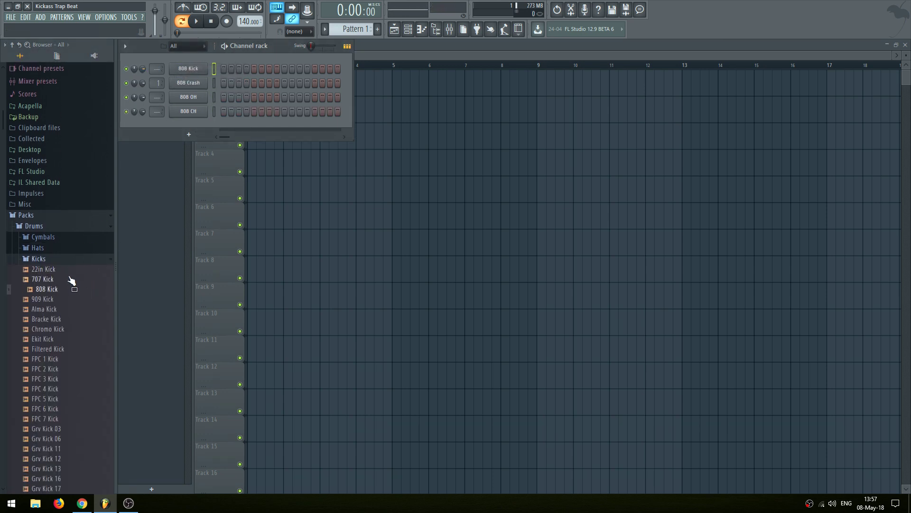
left_click(63, 260)
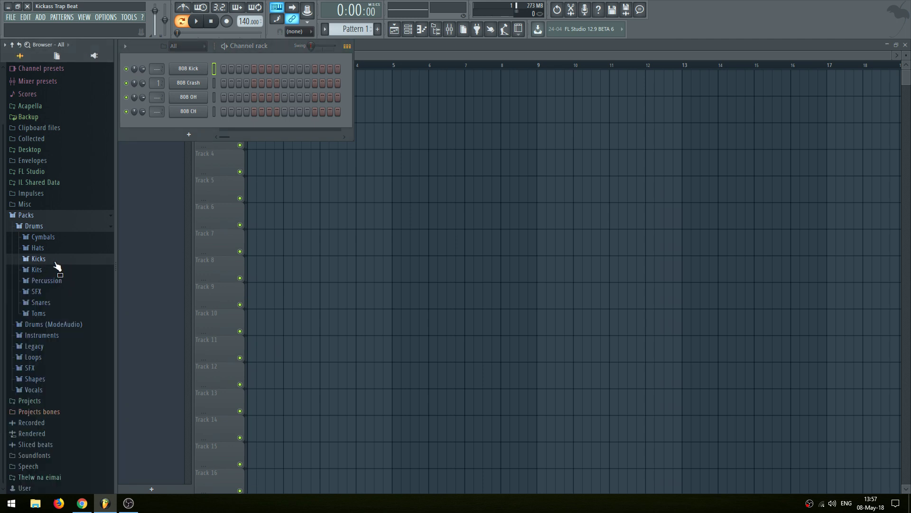
Audition the 909 Kick and 707 Kick samples, and replace the kick channel's sample with 909 Kick
left_click(55, 260)
left_click(52, 299)
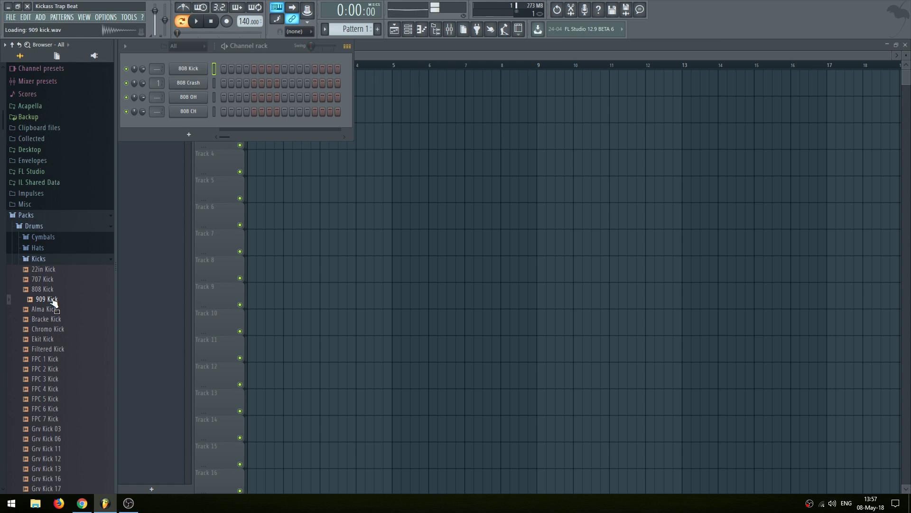
left_click(51, 279)
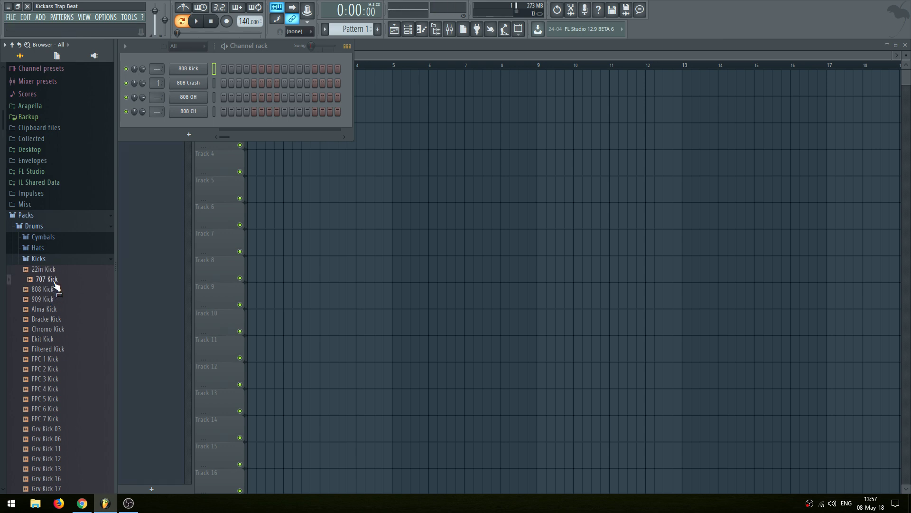
left_click_drag(52, 299, 190, 71)
left_click(63, 261)
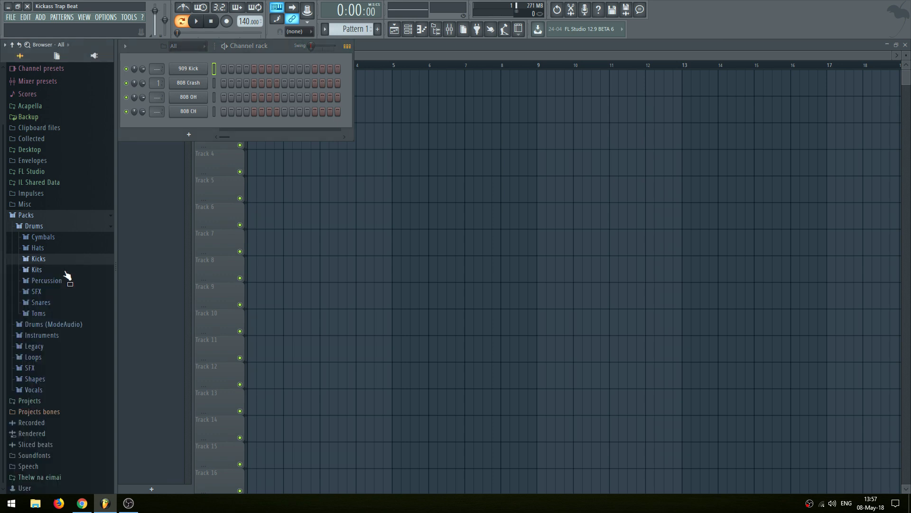
Audition percussion samples in the Drums pack, such as the claves, congas, cowbells, claps and FPC Wind Chimes
left_click(65, 269)
left_click(66, 271)
left_click(61, 260)
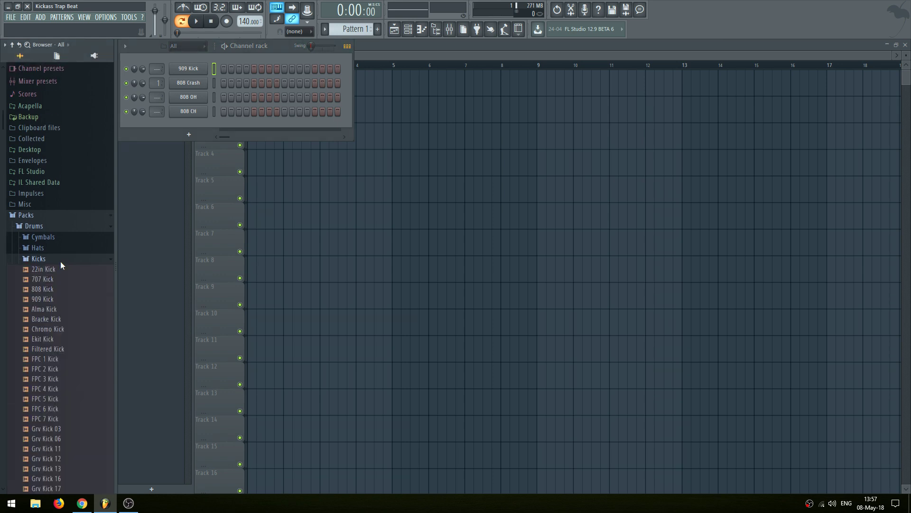
left_click(59, 261)
left_click(68, 280)
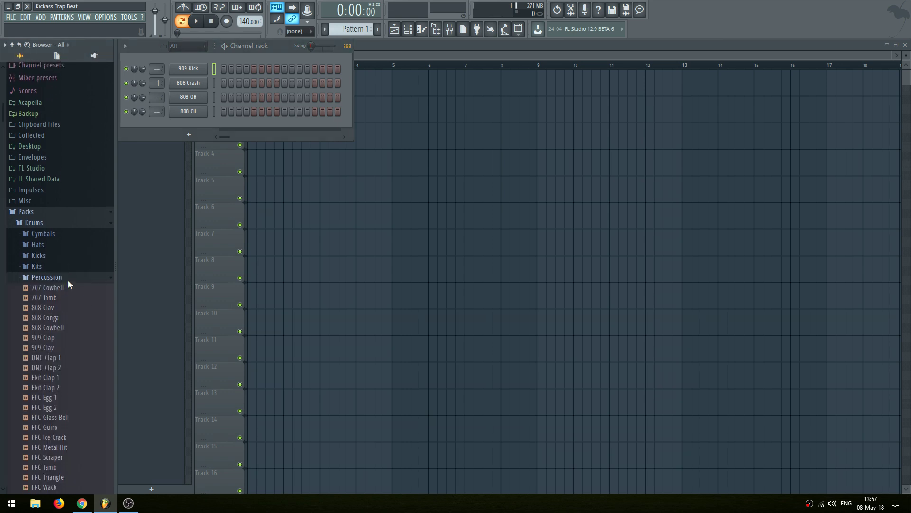
left_click(67, 314)
left_click(67, 322)
left_click(67, 331)
left_click(67, 342)
left_click(66, 352)
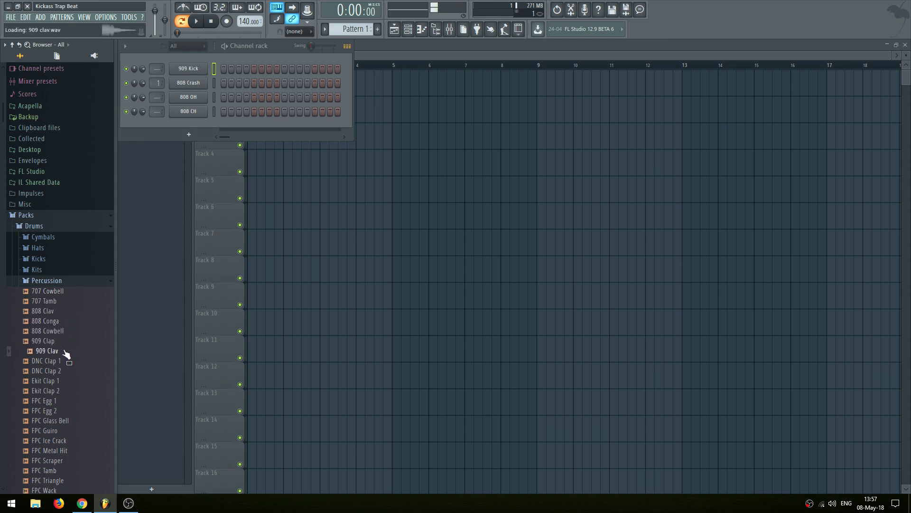
left_click(71, 380)
left_click(73, 370)
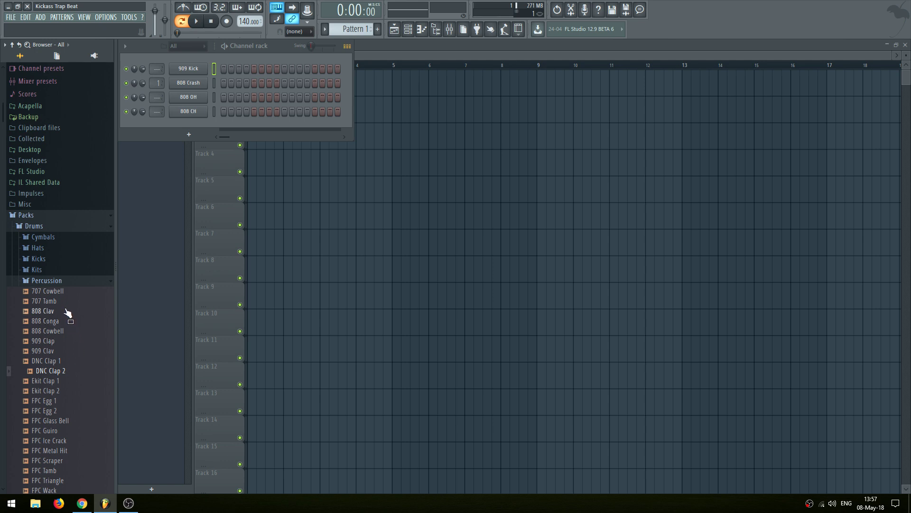
scroll(67, 313, "down", 9)
scroll(69, 328, "down", 7)
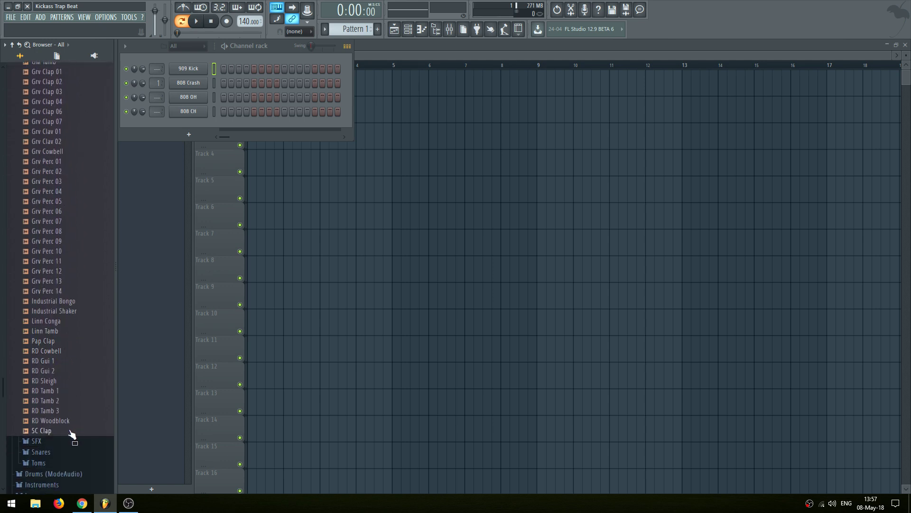
scroll(67, 326, "up", 10)
left_click(67, 322)
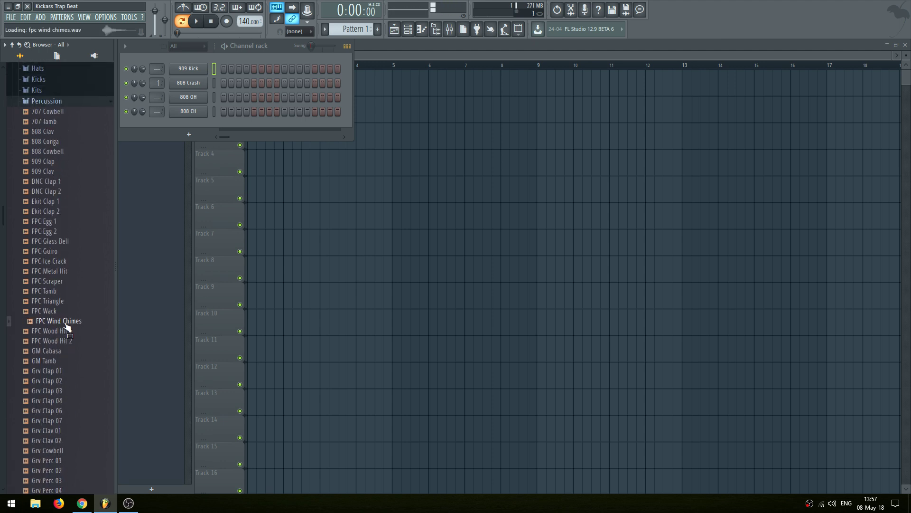
scroll(67, 325, "up", 4)
left_click(71, 322)
left_click(72, 310)
left_click(72, 301)
left_click(71, 291)
left_click(71, 281)
left_click(73, 271)
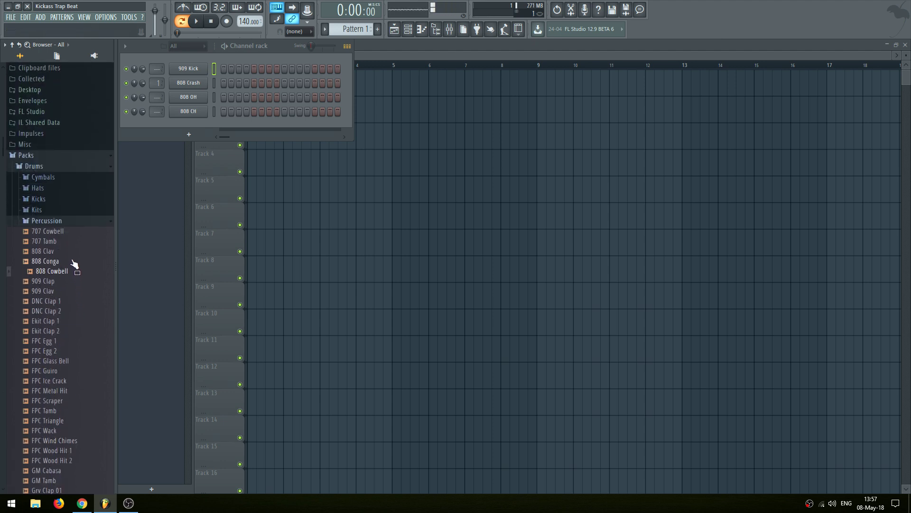
left_click(65, 223)
Add the 808 Snare sample from the Snares pack as a channel below 808 CH
left_click(53, 292)
left_click(57, 292)
left_click(57, 301)
left_click(63, 347)
left_click_drag(63, 349, 183, 123)
Open the Vintage drums folder in the Legacy pack and compare VT_CHiHat with the 808 CH channel's sample
scroll(43, 321, "down", 3)
scroll(43, 321, "down", 15)
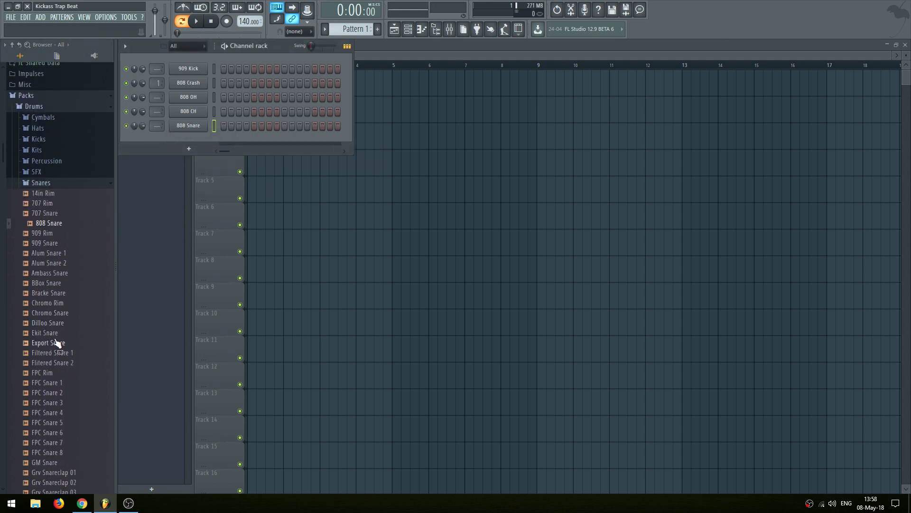
scroll(63, 341, "down", 5)
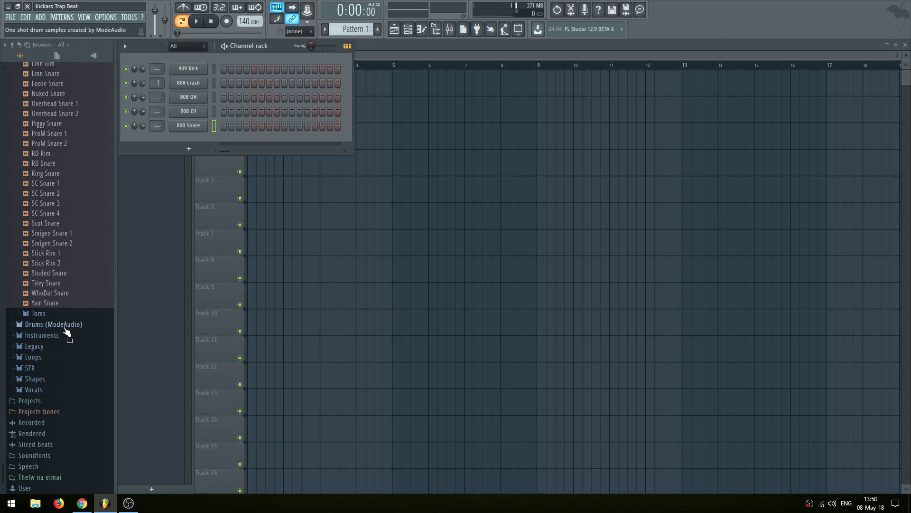
left_click(67, 347)
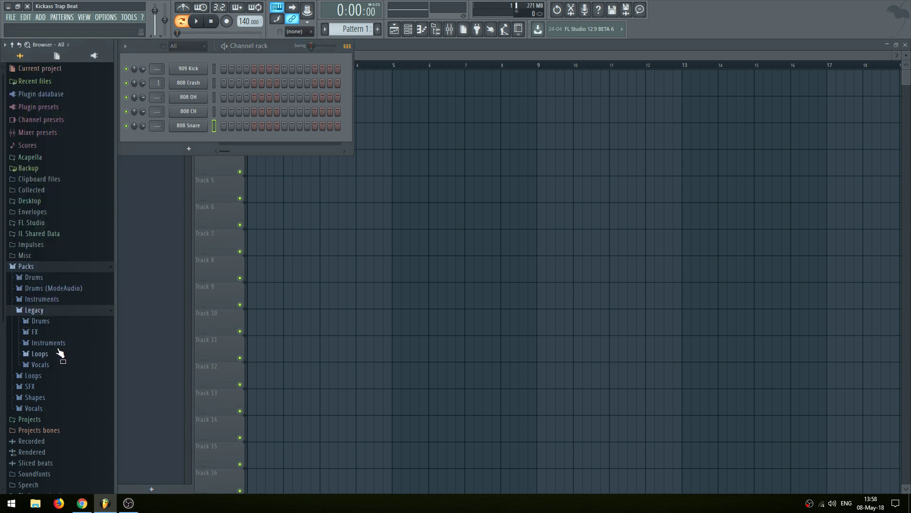
left_click(66, 323)
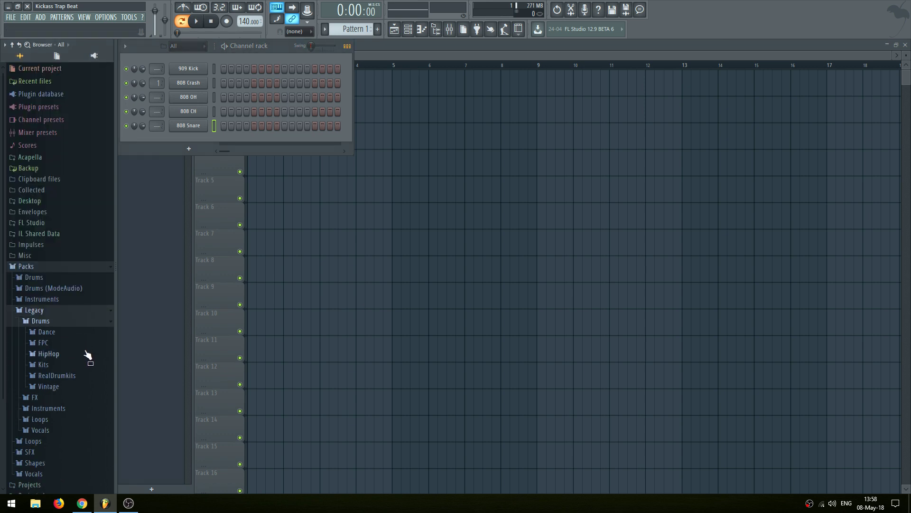
left_click(60, 387)
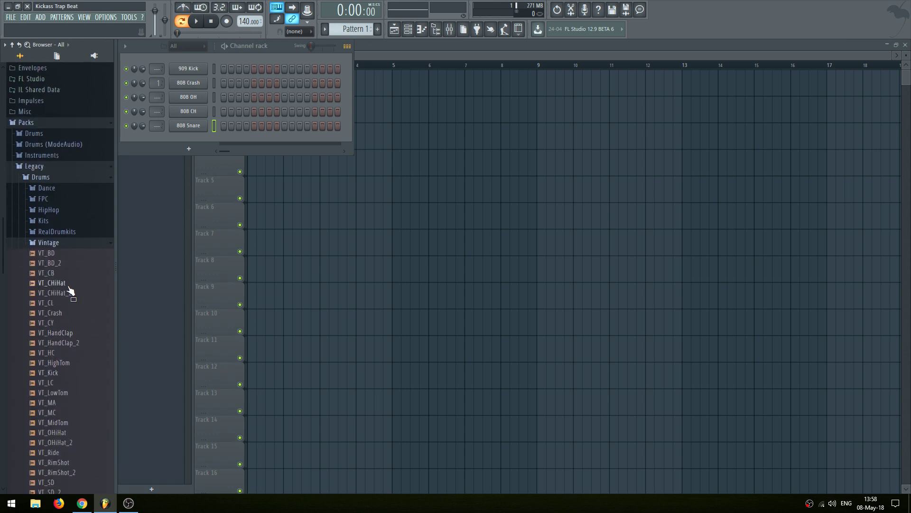
left_click_drag(72, 287, 165, 94)
left_click(198, 112)
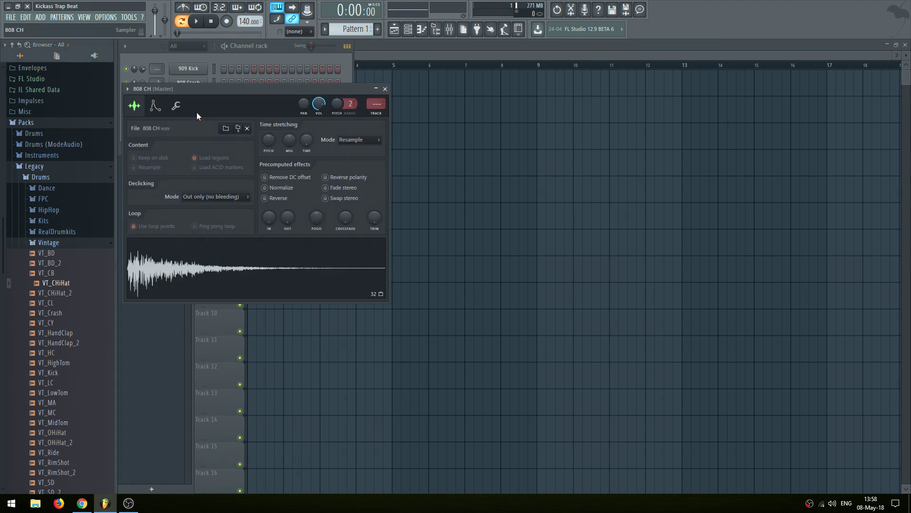
left_click(385, 89)
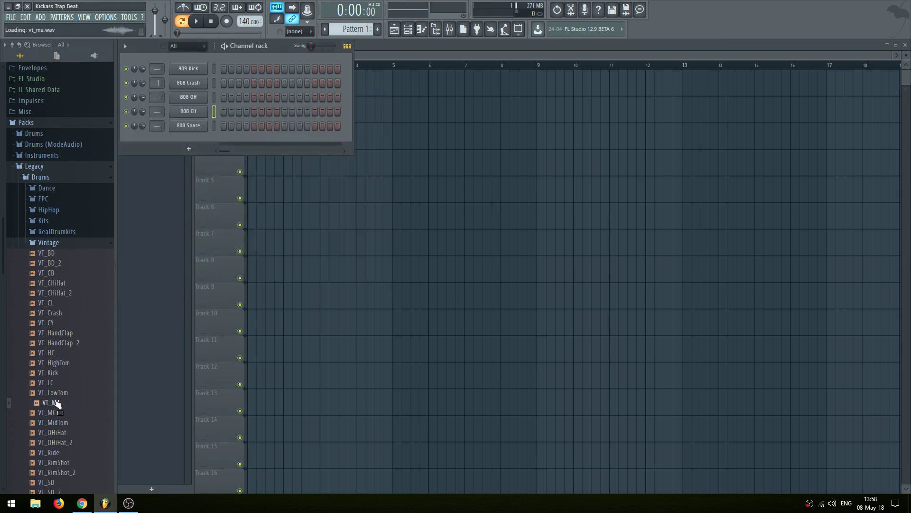
Audition the vintage snare, tom, rimshot, ride and open-hat samples alongside the 808 Snare channel
scroll(70, 392, "down", 3)
left_click_drag(71, 422, 203, 123)
left_click(202, 124)
left_click(57, 432)
left_click(57, 442)
left_click(57, 452)
left_click(65, 403)
left_click(70, 392)
left_click(68, 382)
left_click(66, 372)
left_click(412, 114)
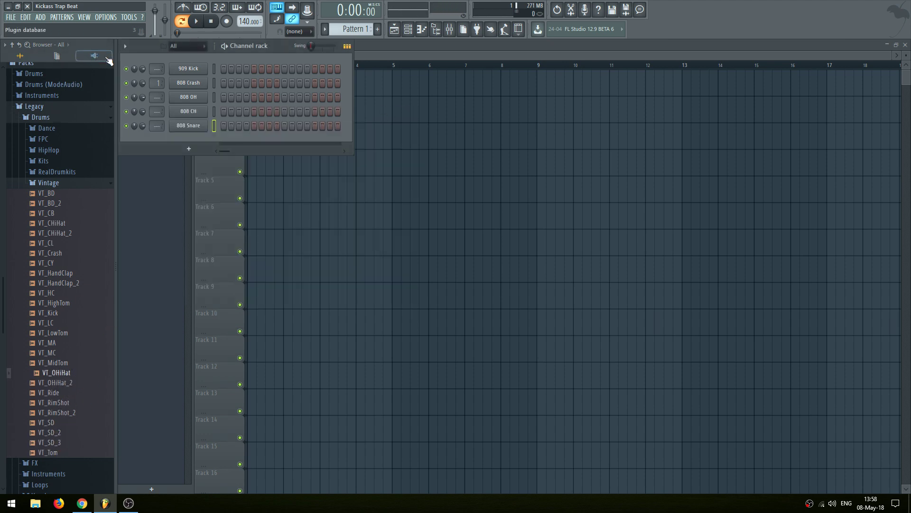
Place 909 Kick and 808 Crash hits on step 1 and play the pattern
left_click(195, 70)
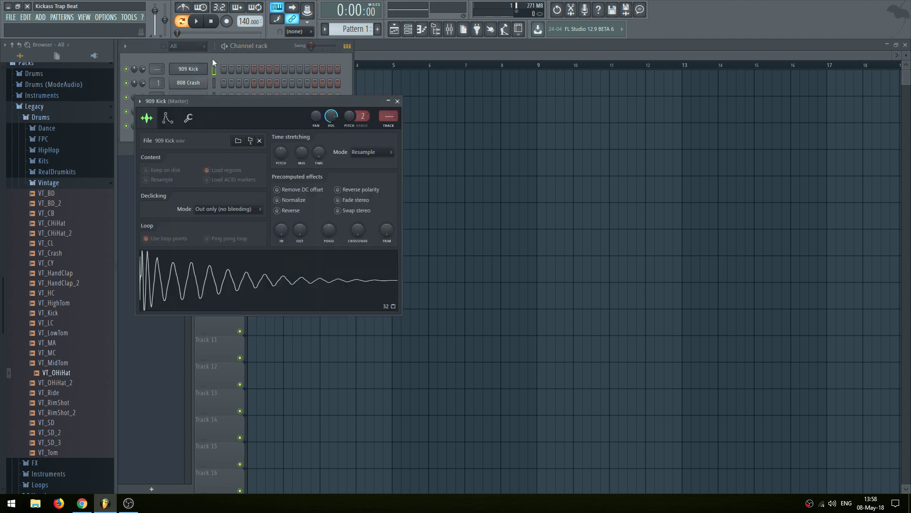
left_click(253, 59)
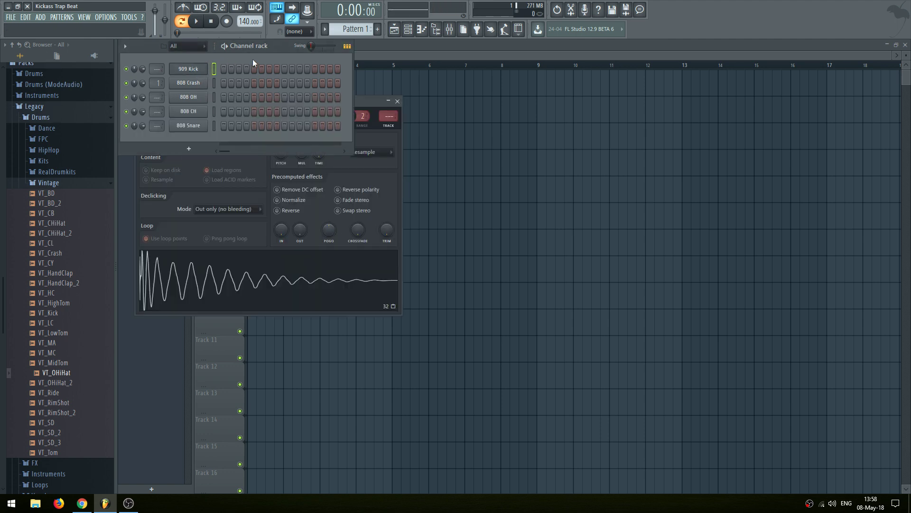
left_click(224, 69)
left_click(214, 83)
left_click(223, 83)
key("space")
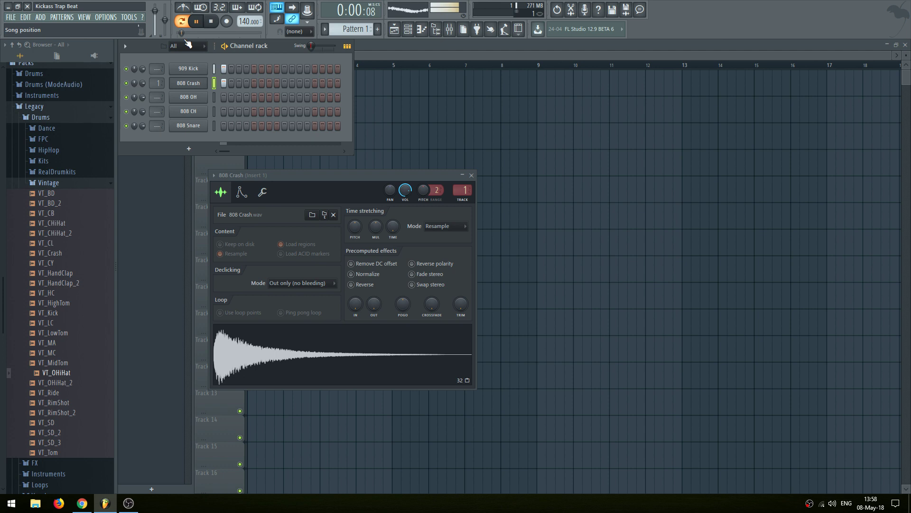
Place an 808 OH hit on step 5 and an 808 Snare hit on step 9, checking them in playback
left_click(239, 98)
left_click(238, 98)
left_click(254, 98)
key("space")
left_click(284, 126)
key("space")
key("space")
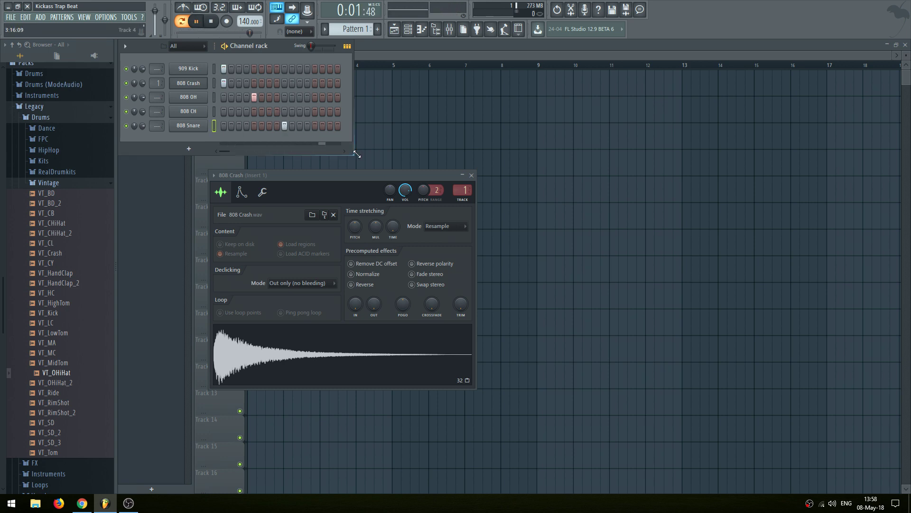
Extend the step grid to 32 steps and add an 808 Snare hit on step 25 and a 909 Kick hit on step 21
left_click_drag(357, 154, 474, 155)
left_click(405, 126)
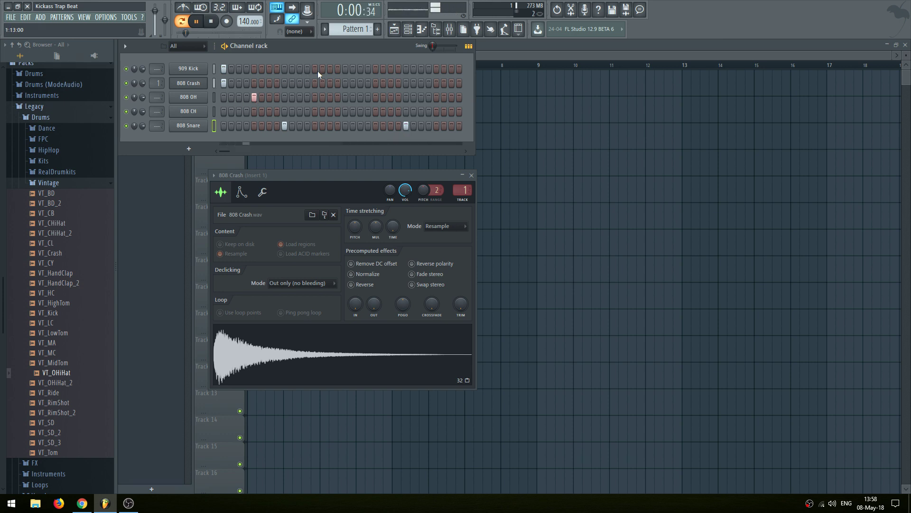
left_click(375, 69)
Fill the 808 CH channel every 2 steps and add 808 OH hits on steps 13 and 29
right_click(199, 111)
left_click(332, 142)
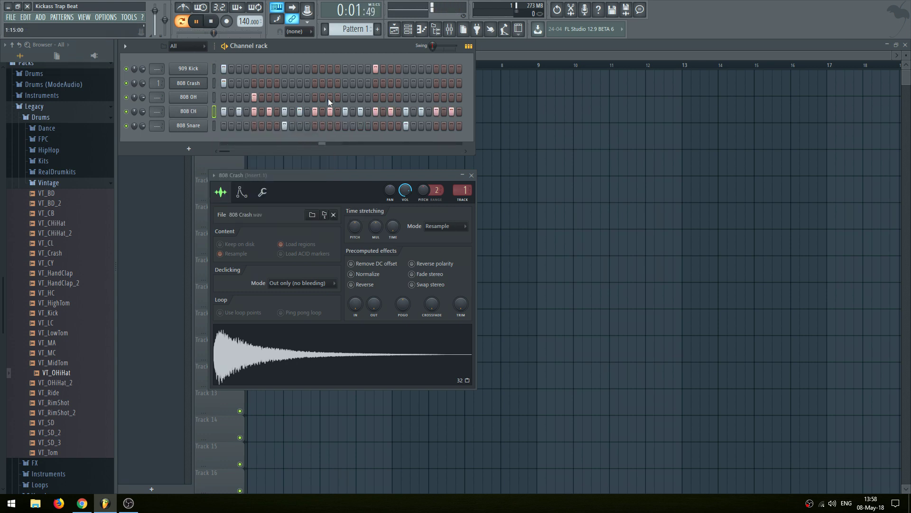
left_click(314, 97)
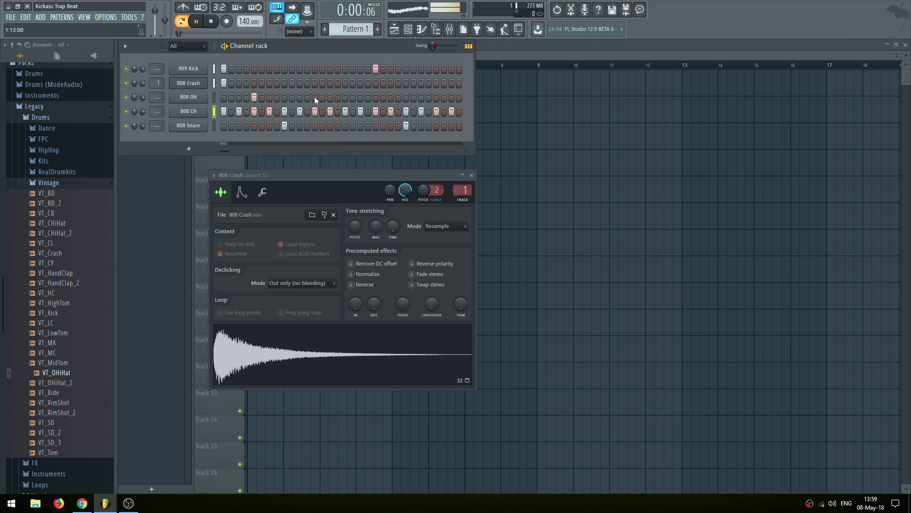
left_click(315, 98)
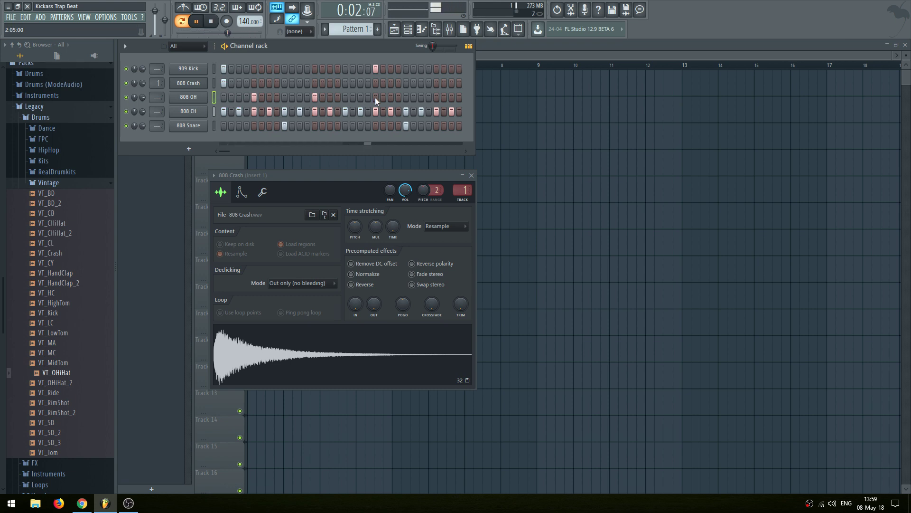
left_click(435, 97)
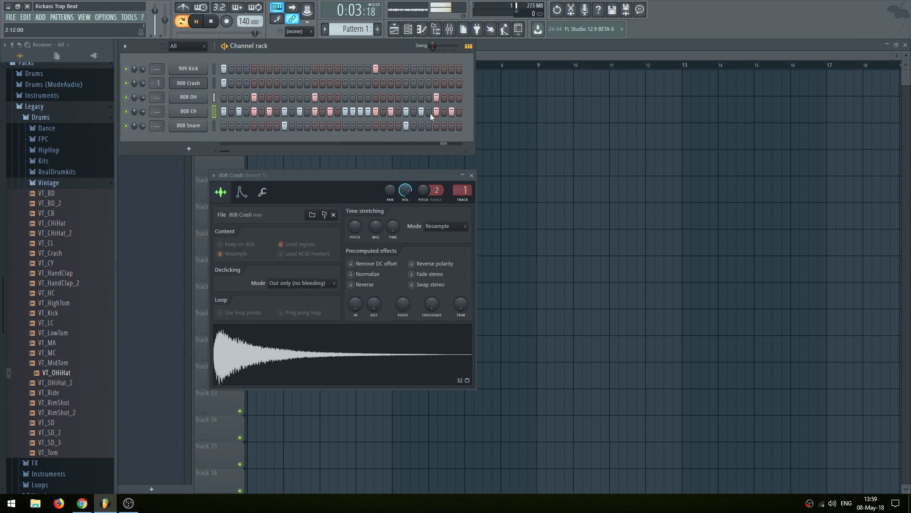
Add extra 808 CH hits on steps 18, 20, 30 and 32
left_click(444, 111)
left_click(459, 112)
Try a fast eight-note roll at the end of bar 2 in the 808 CH channel's piano roll
right_click(192, 114)
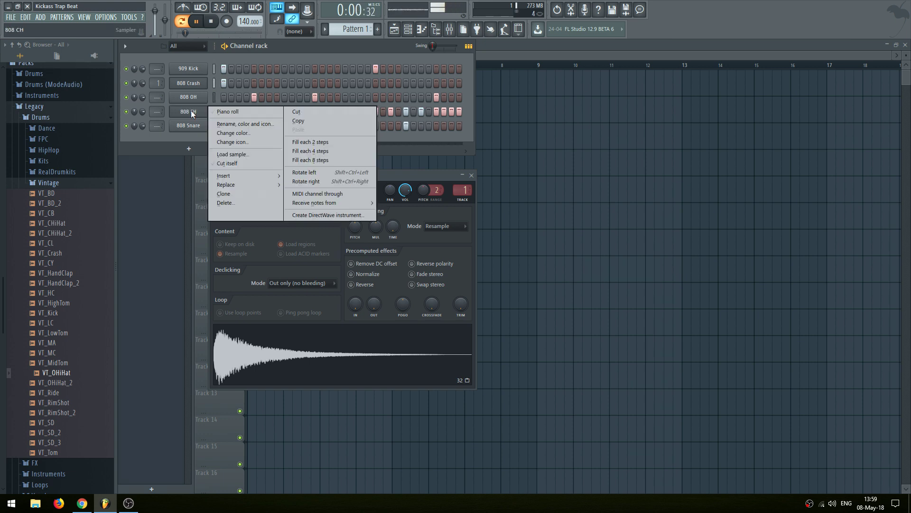
left_click(264, 112)
left_click_drag(460, 147, 511, 159)
left_click(392, 120)
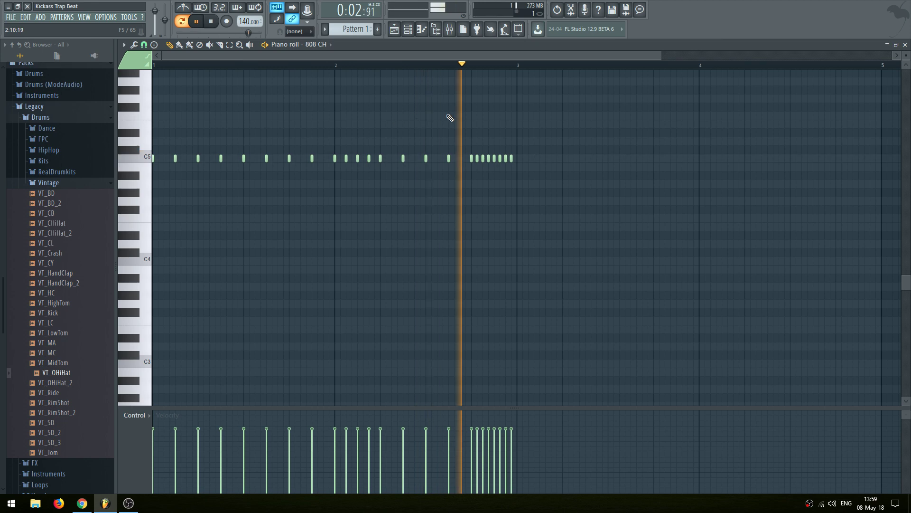
key("Escape")
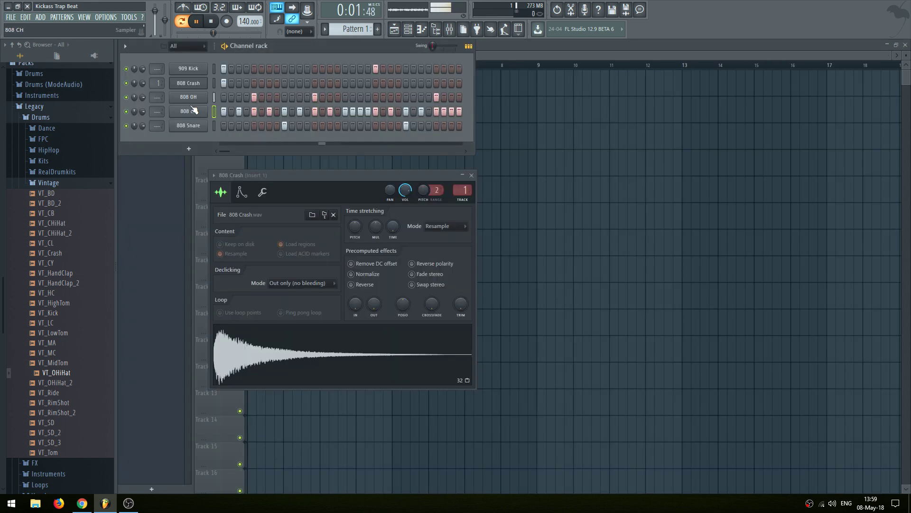
Add a fast four-note roll at the end of bar 2 in the 808 Snare piano roll and raise it five semitones
right_click(205, 126)
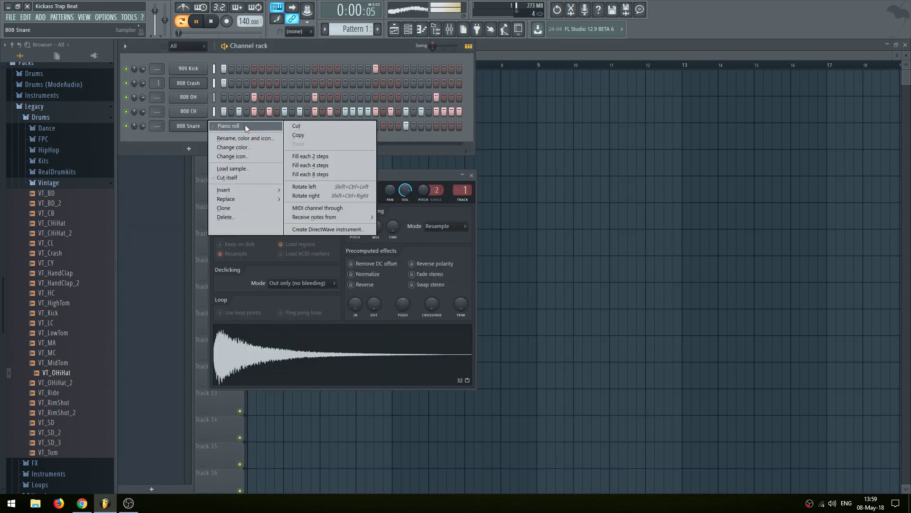
left_click(245, 125)
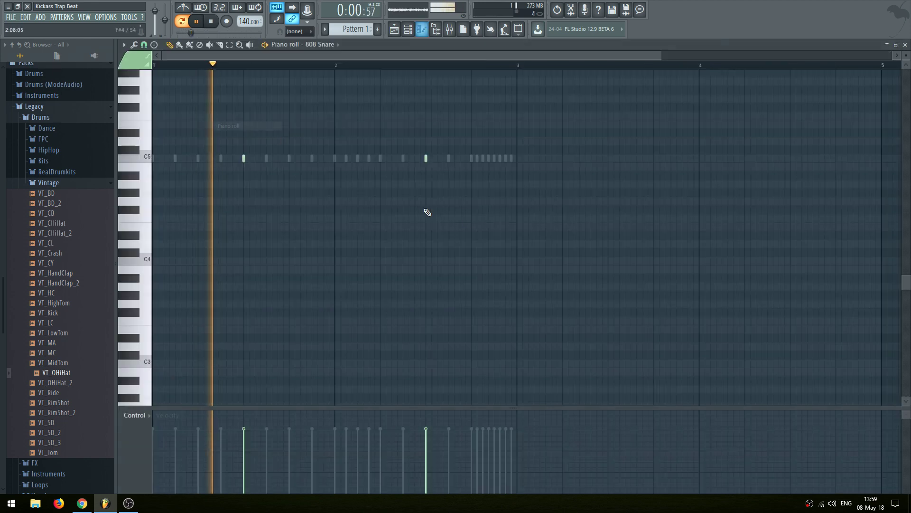
left_click(500, 160)
left_click(505, 160)
left_click(511, 161)
left_click_drag(489, 146, 562, 186)
key("shift+Up")
key("shift+Up")
key("shift+Up")
key("shift+Up")
key("shift+Up")
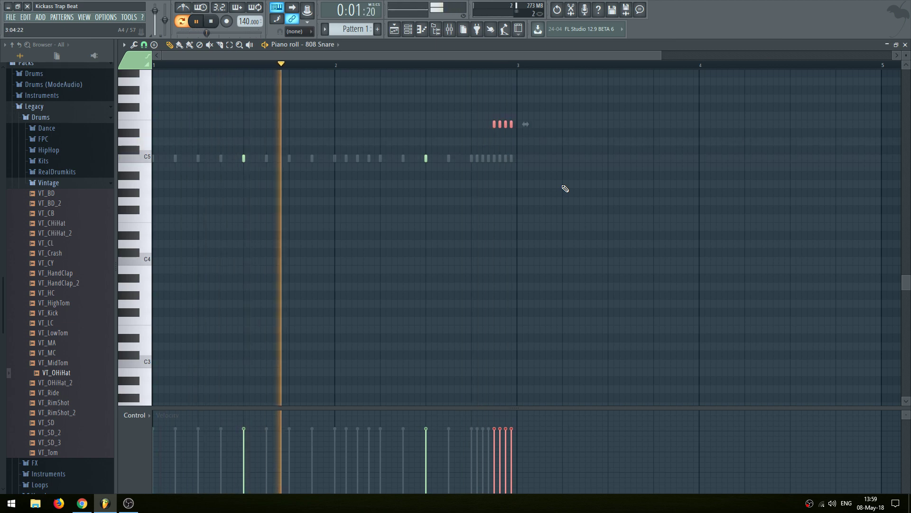
scroll(551, 186, "up", 2)
scroll(551, 185, "up", 1)
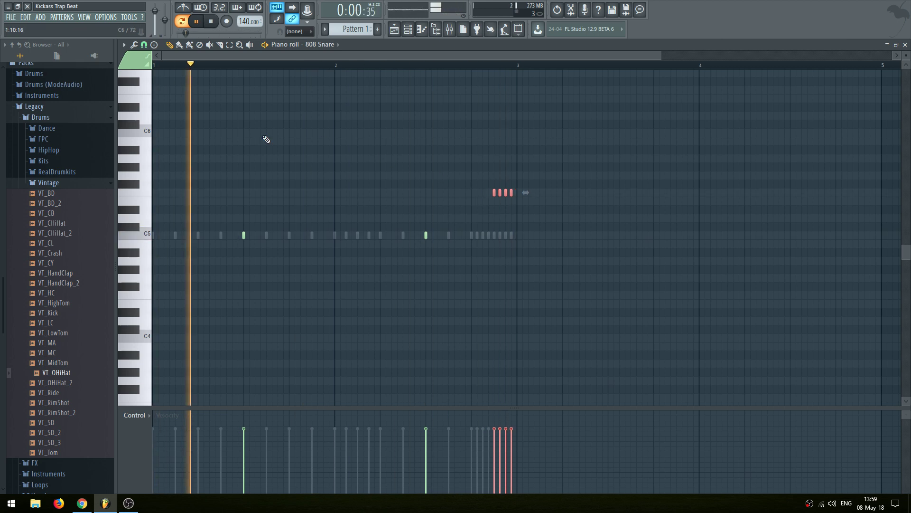
Place four back-to-back Pattern 1 clips on Track 1 of the playlist, covering bars 1 to 8
key("Escape")
left_click(408, 29)
left_click_drag(355, 29, 355, 24)
key("space")
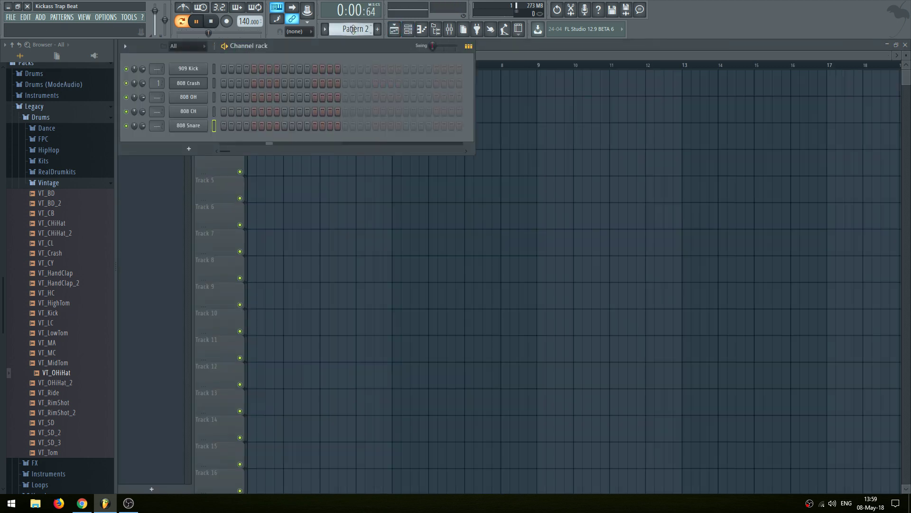
scroll(354, 31, "down", 1)
left_click(342, 208)
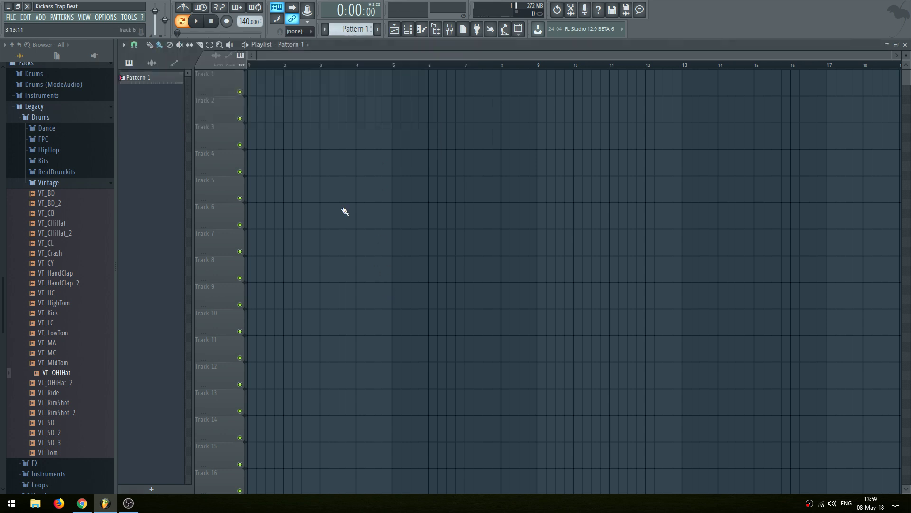
left_click(276, 85)
left_click_drag(327, 87, 414, 85)
left_click(467, 88)
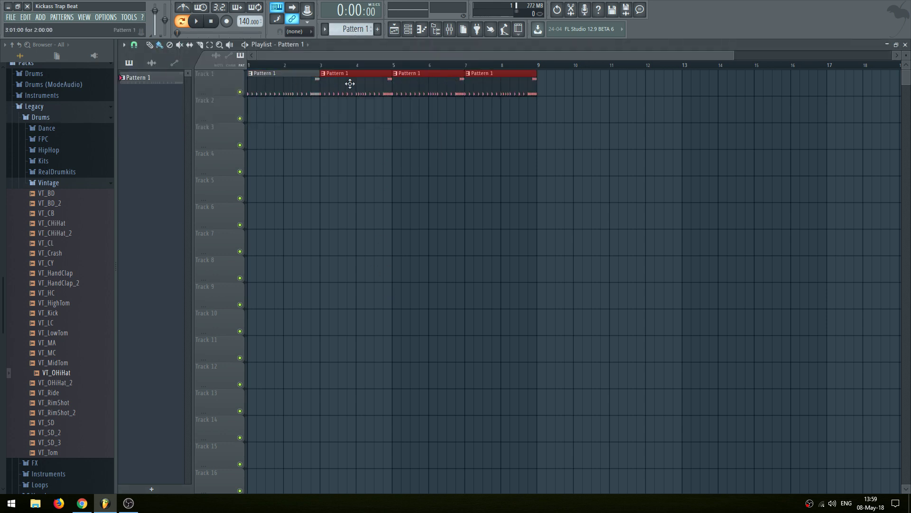
Insert a 3x Osc channel in Pattern 2 and set its first oscillator's coarse pitch to -24 semitones
left_click(407, 30)
scroll(351, 30, "up", 1)
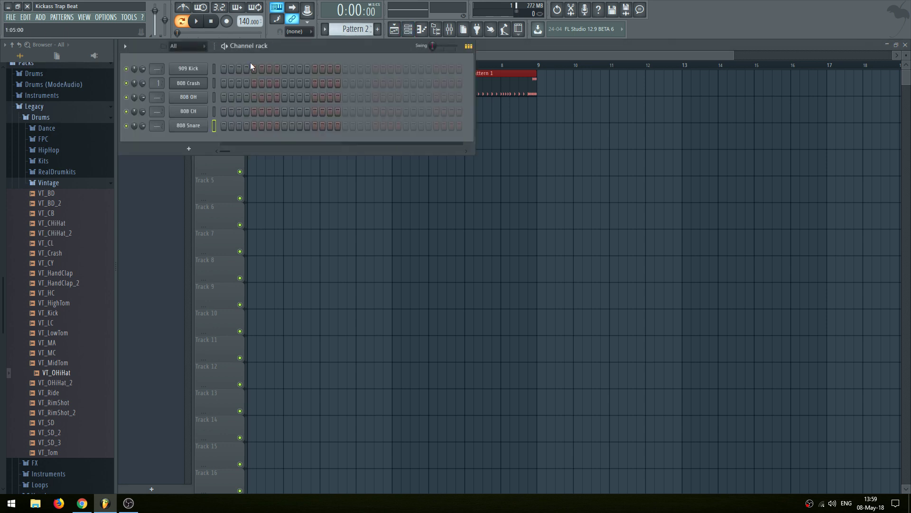
right_click(191, 68)
mouse_move(224, 133)
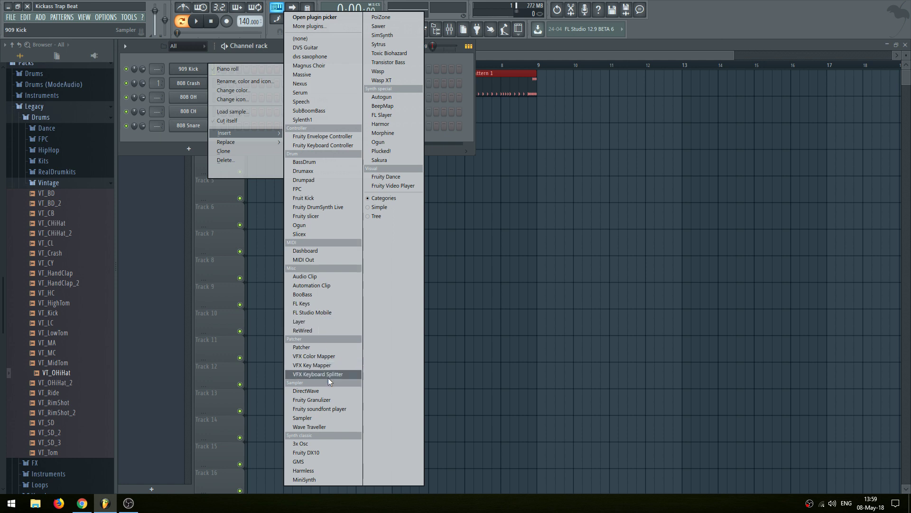
left_click(325, 446)
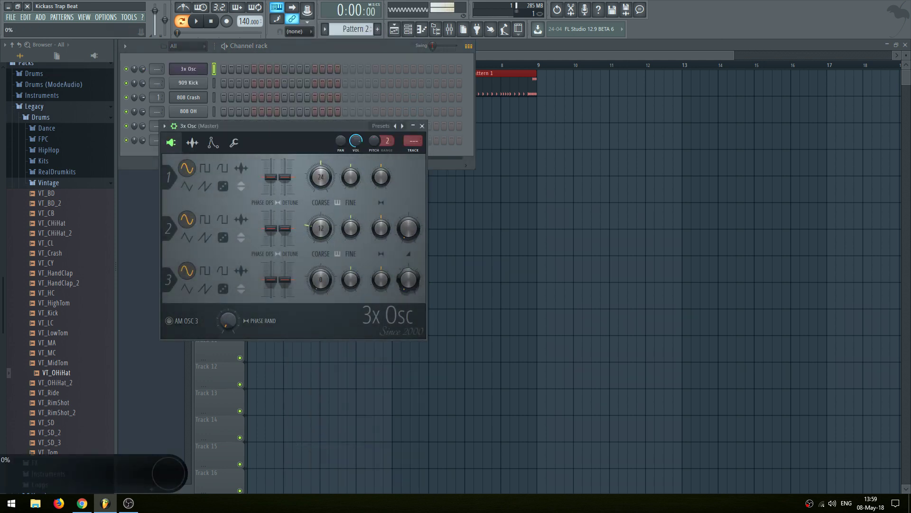
left_click_drag(321, 176, 320, 194)
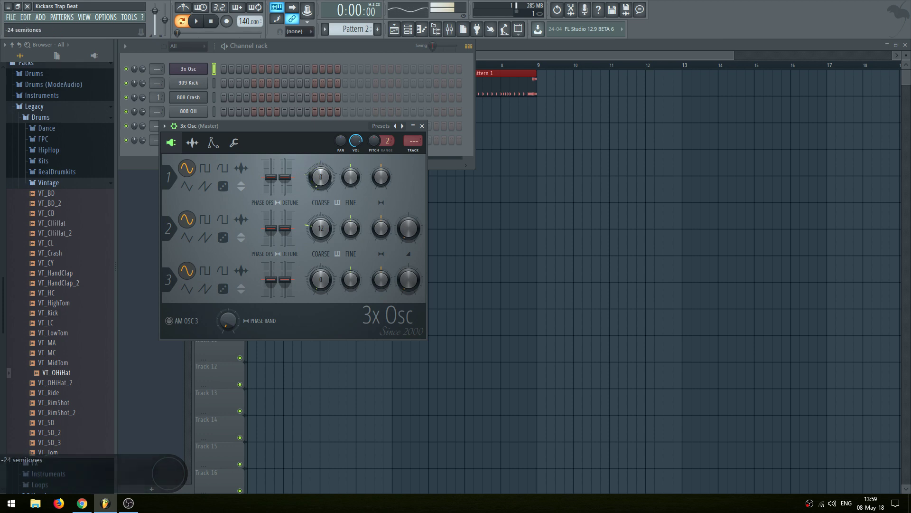
Draw a half-bar A3 note at the start of bar 1 in the 3x Osc piano roll
right_click(203, 67)
left_click(225, 69)
scroll(212, 204, "down", 3)
key("space")
key("space")
left_click_drag(186, 303, 110, 236)
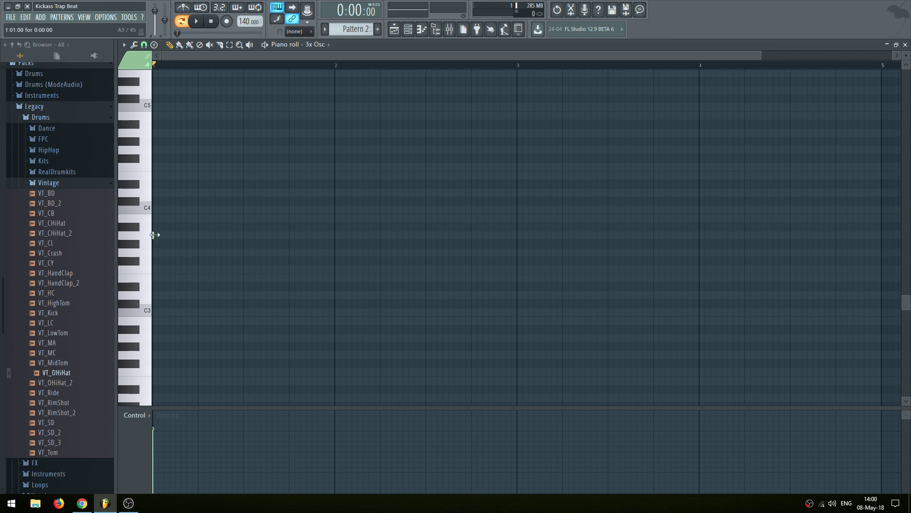
left_click_drag(155, 234, 218, 245)
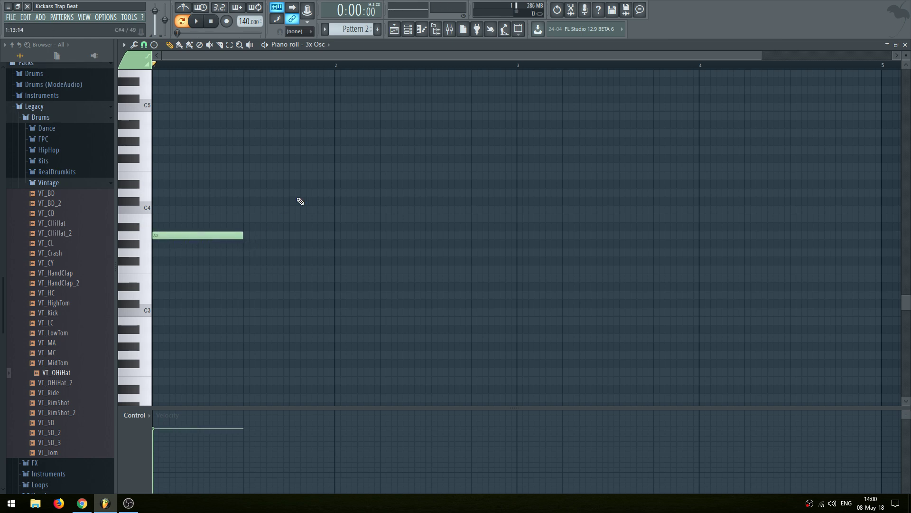
Place a Pattern 2 clip at bar 1 on Track 2 of the playlist and play it with the drums
key("F5")
left_click(259, 118)
key("space")
key("F7")
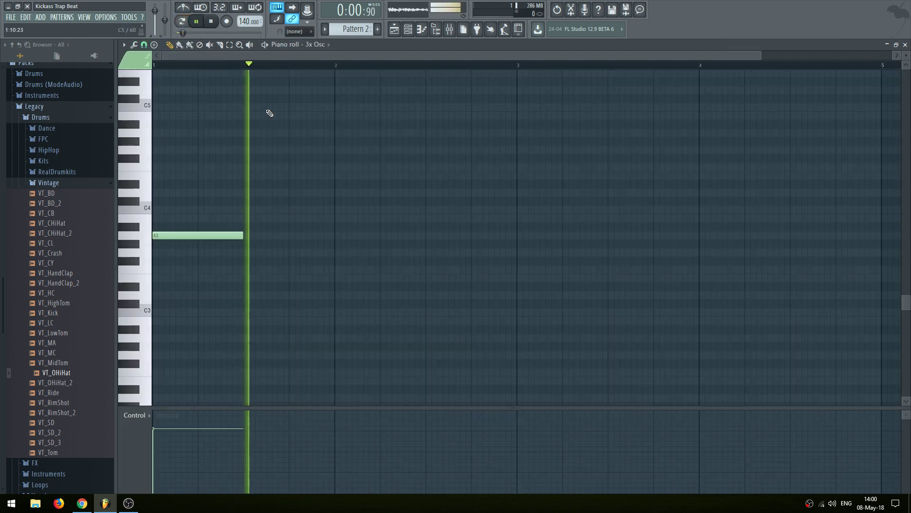
Add half-bar 3x Osc notes: C4 on beat 2 of bar 2, E3 on bar 3 and F#3 on beat 2 of bar 4
left_click(380, 210)
key("space")
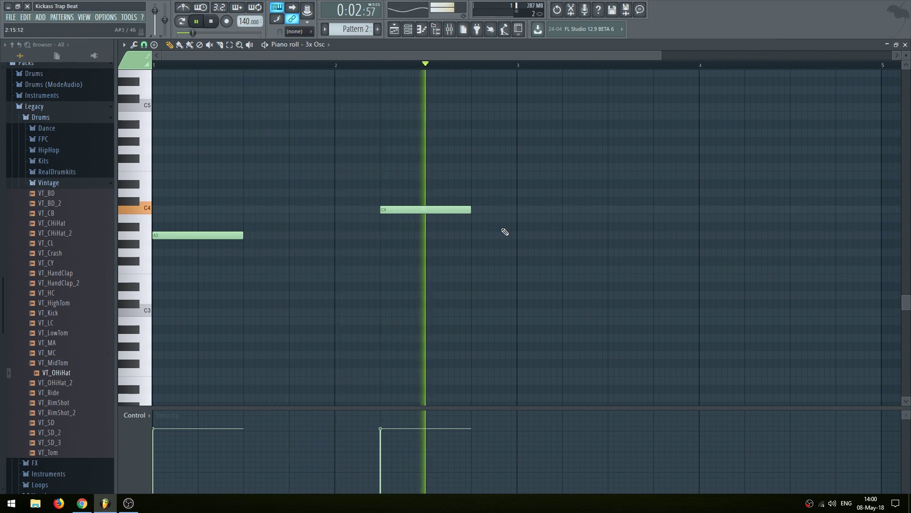
key("space")
left_click(522, 286)
left_click_drag(520, 278, 514, 270)
left_click(701, 262)
key("space")
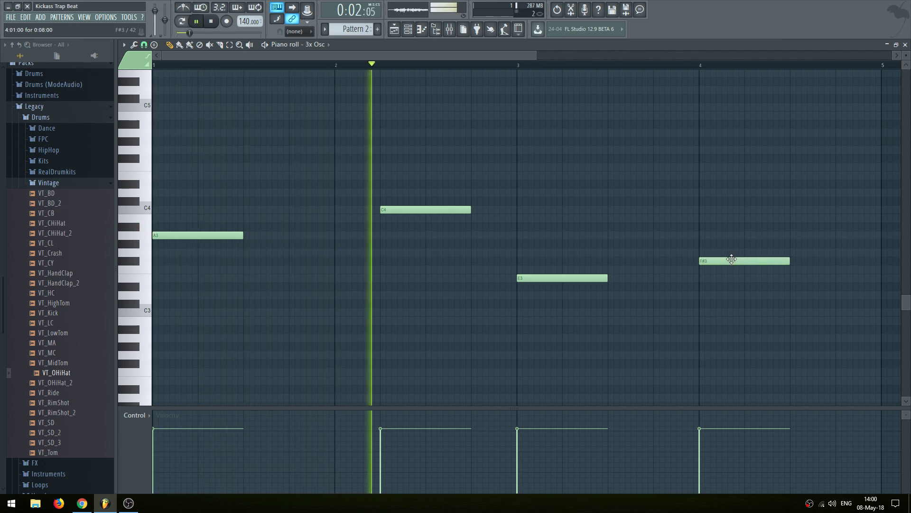
left_click_drag(729, 260, 775, 261)
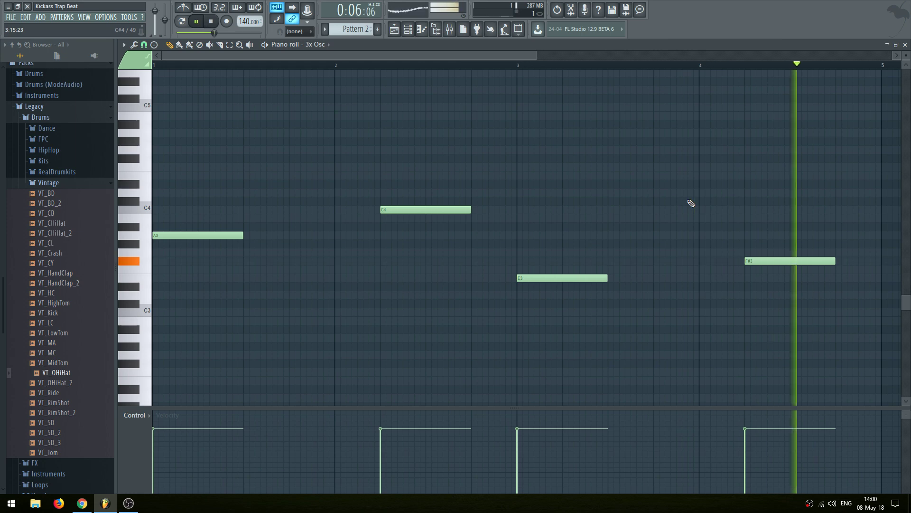
Place a second Pattern 2 clip at bar 5 on Track 2 of the playlist
key("F5")
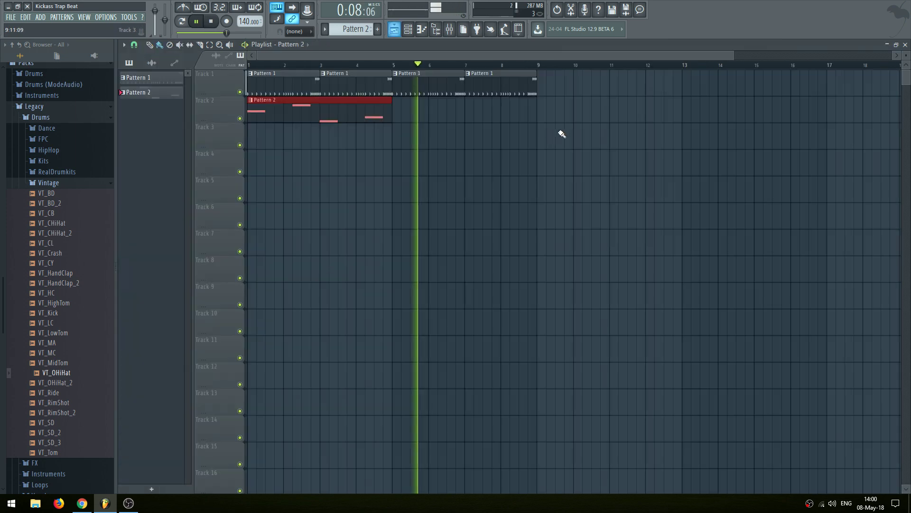
left_click(414, 112)
Route the 3x Osc channel to mixer insert 11
key("F6")
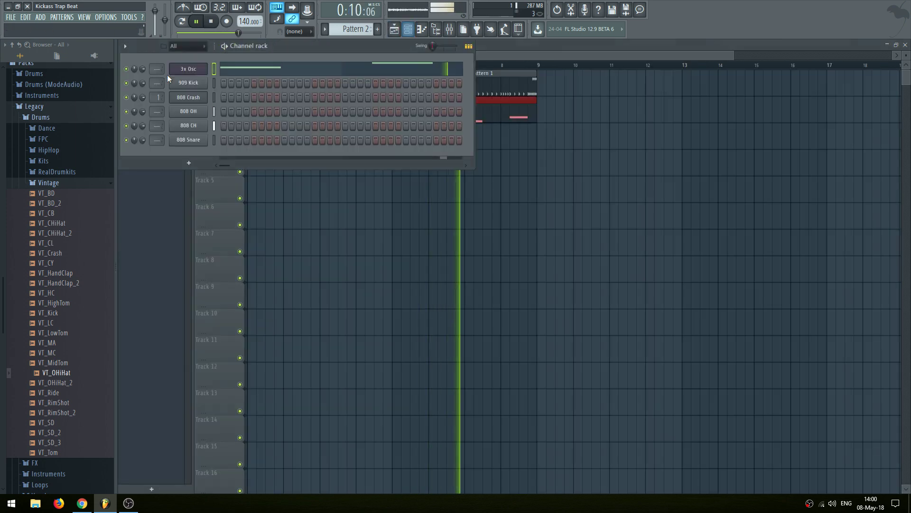
left_click(188, 69)
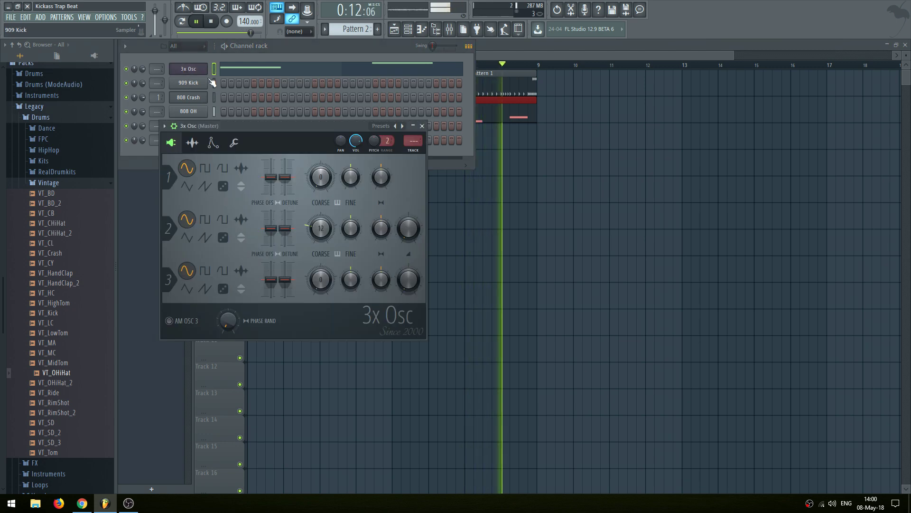
key("F9")
right_click(253, 300)
mouse_move(316, 350)
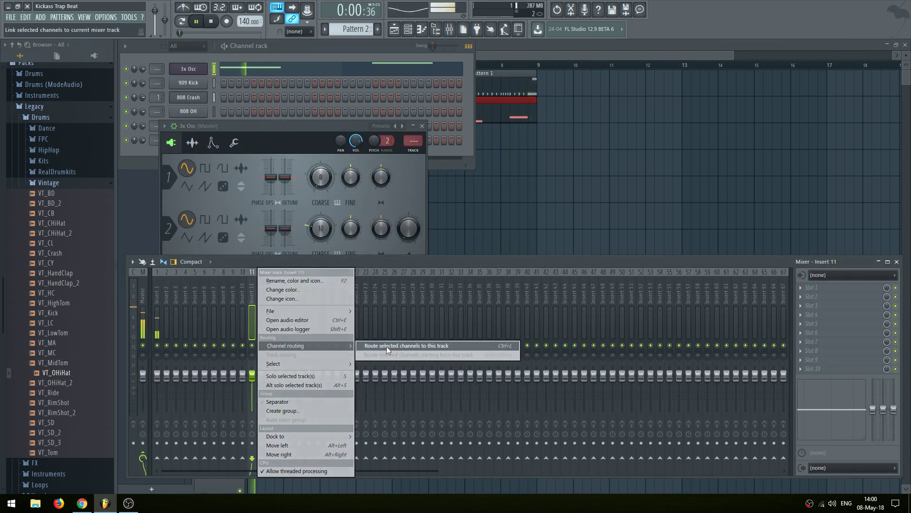
left_click(387, 346)
Load Fruity Fast Dist in slot 10 of the 3x Osc mixer track and adjust its threshold and pre amp
left_click(820, 370)
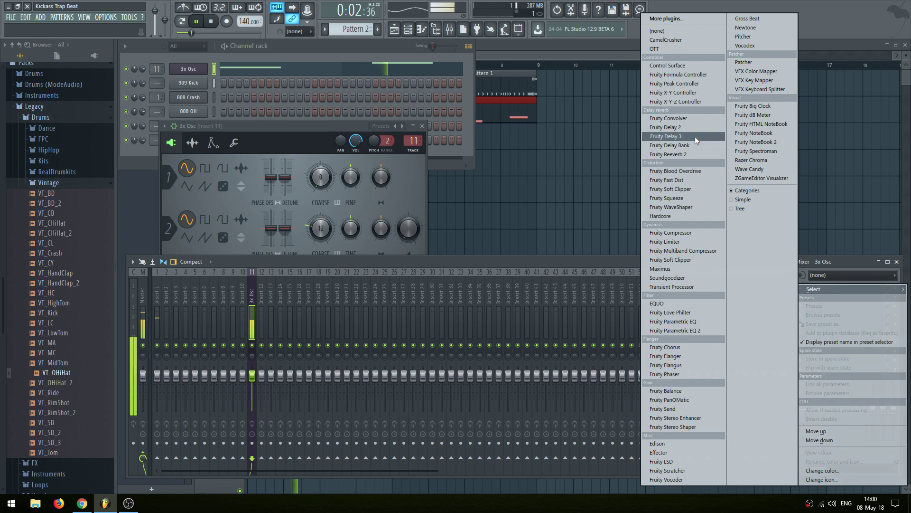
left_click(687, 180)
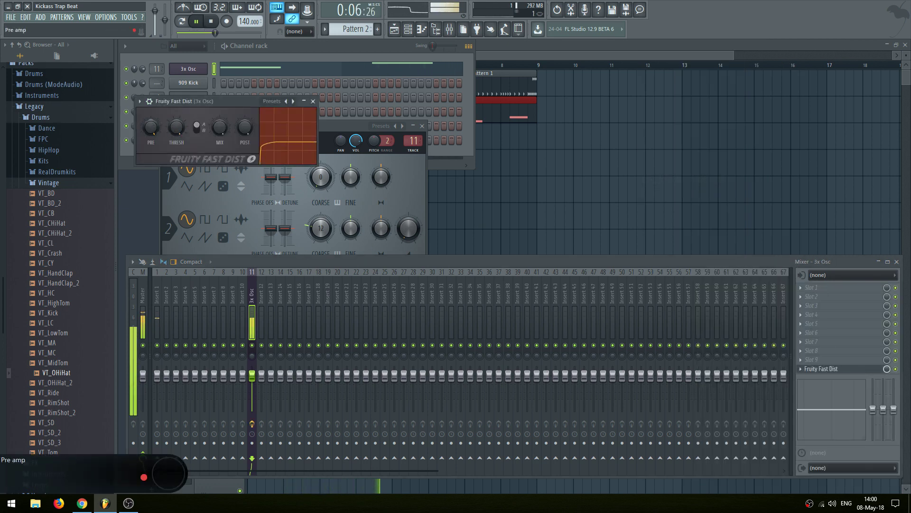
left_click_drag(173, 127, 154, 131)
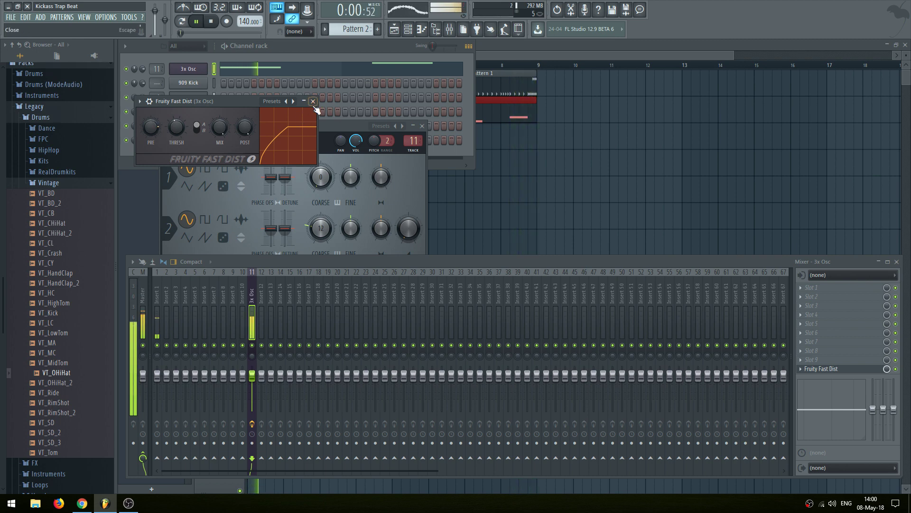
left_click_drag(148, 139, 148, 147)
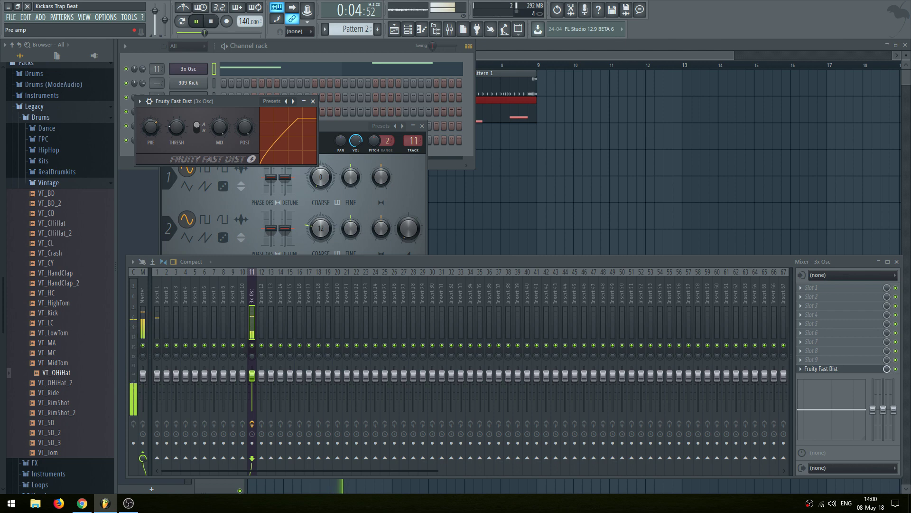
left_click(313, 101)
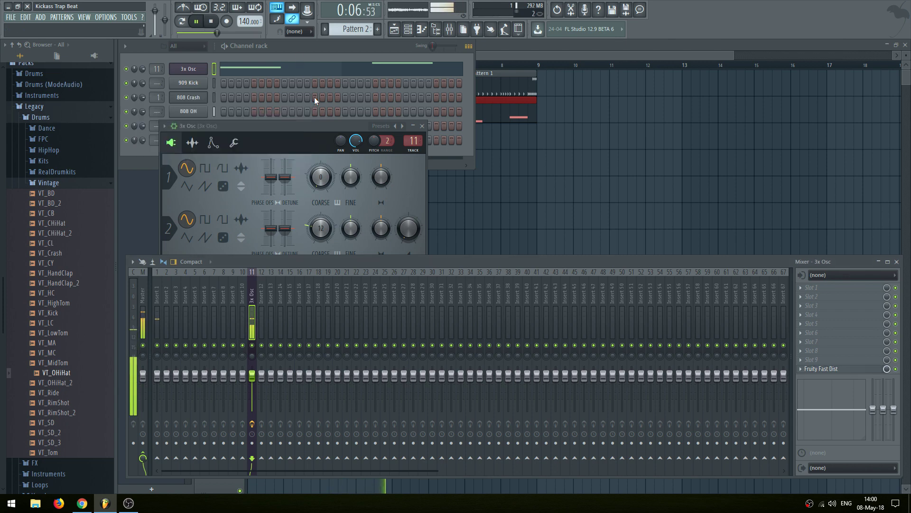
Add a half-bar A3 note at the start of bar 2 in the 3x Osc piano roll and raise it an octave to A4
key("F12")
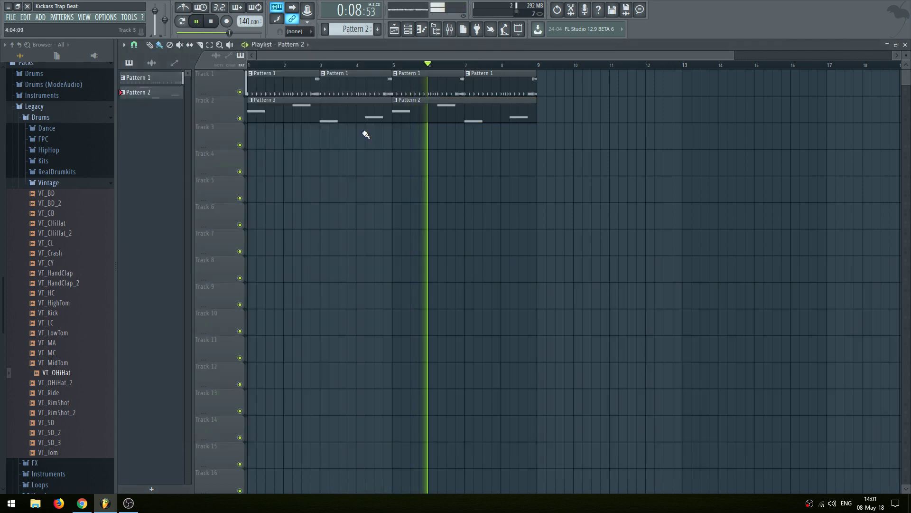
key("space")
double_click(315, 112)
key("space")
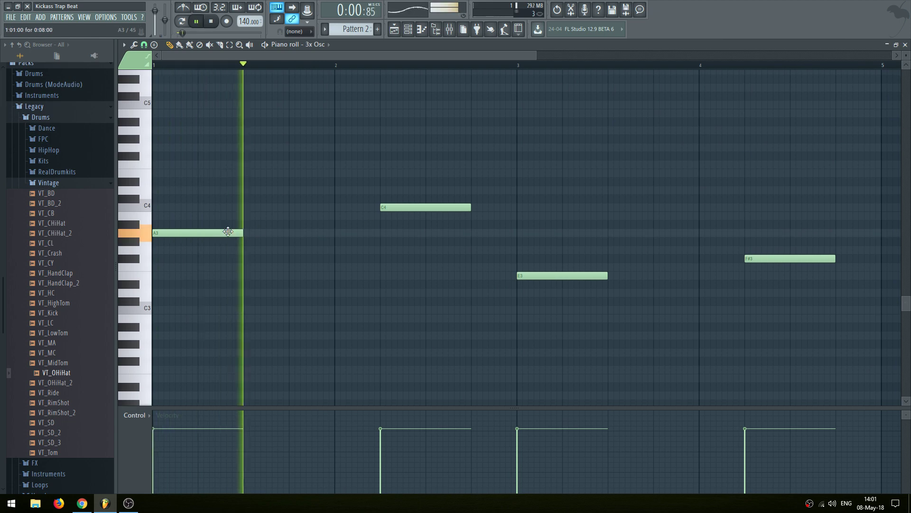
key("space")
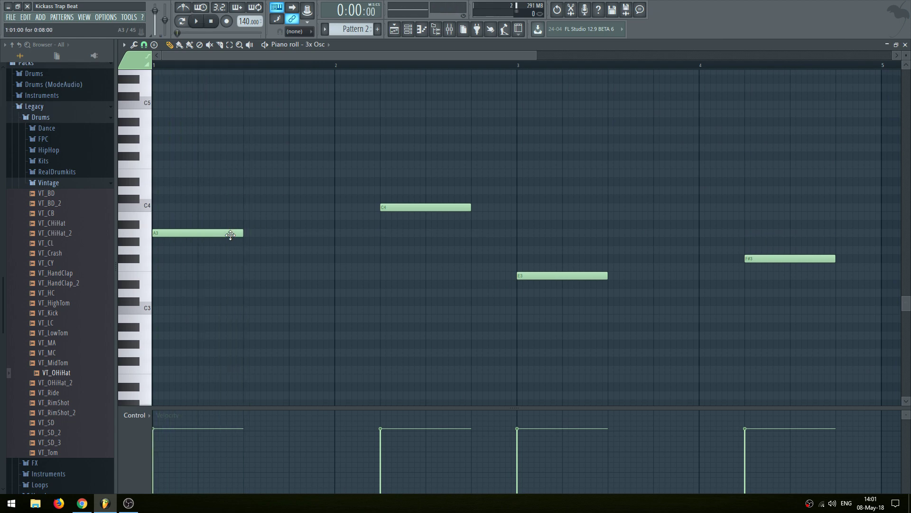
left_click(337, 232)
left_click(339, 232, "ctrl")
key("ctrl+Up")
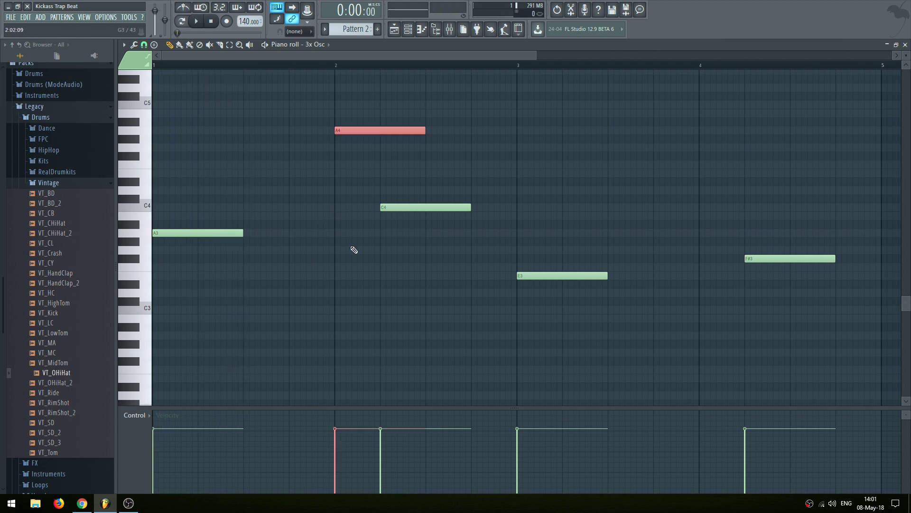
Shorten the A4 note to under two steps, move it to step 3 of bar 2 and play the result
key("space")
left_click_drag(426, 130, 393, 127)
key("space")
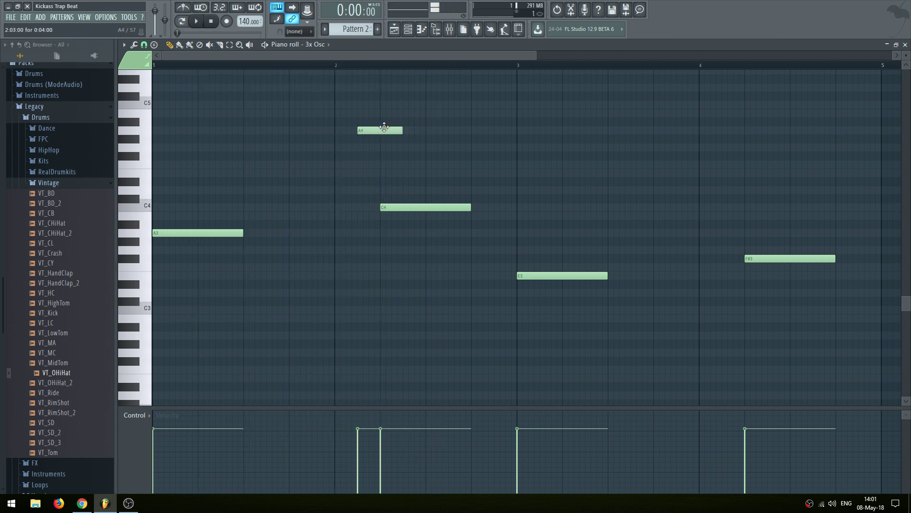
key("space")
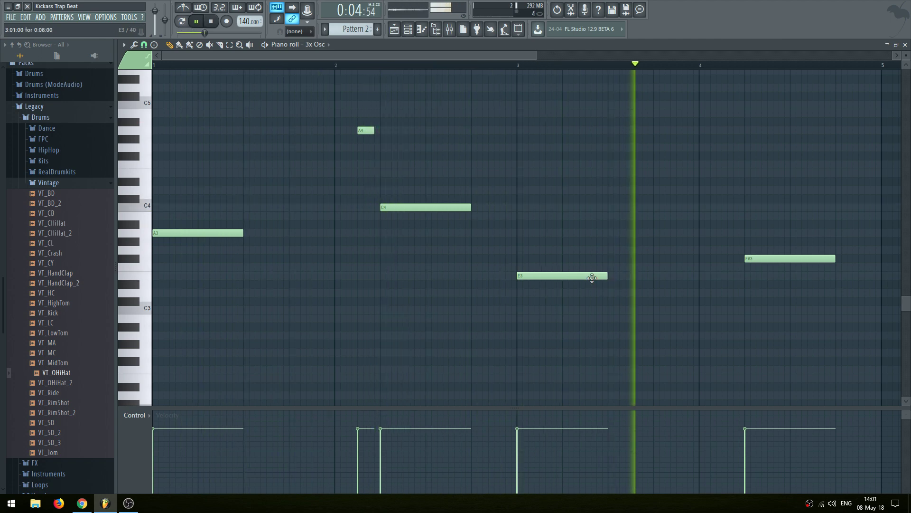
key("space")
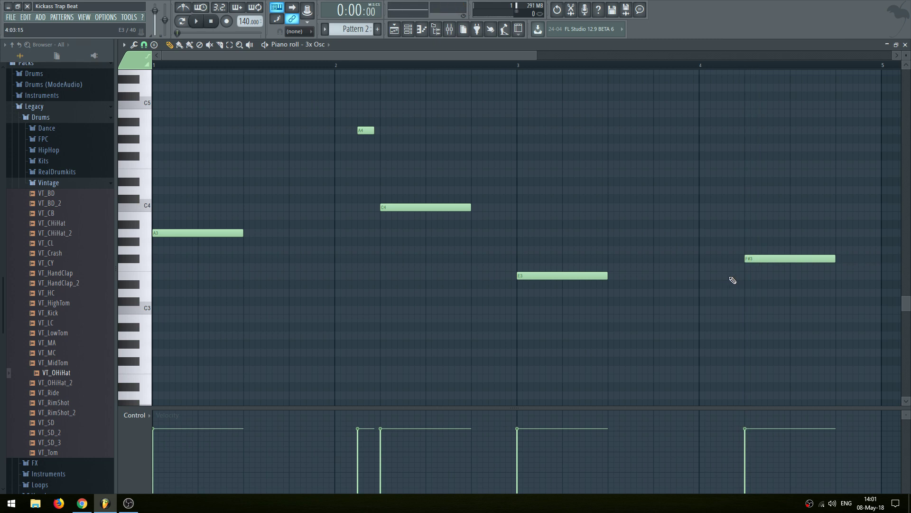
Add an E3 note at step 3 of bar 4, shorten it to under two steps, raise it an octave to E4 and play the result
left_click(726, 276)
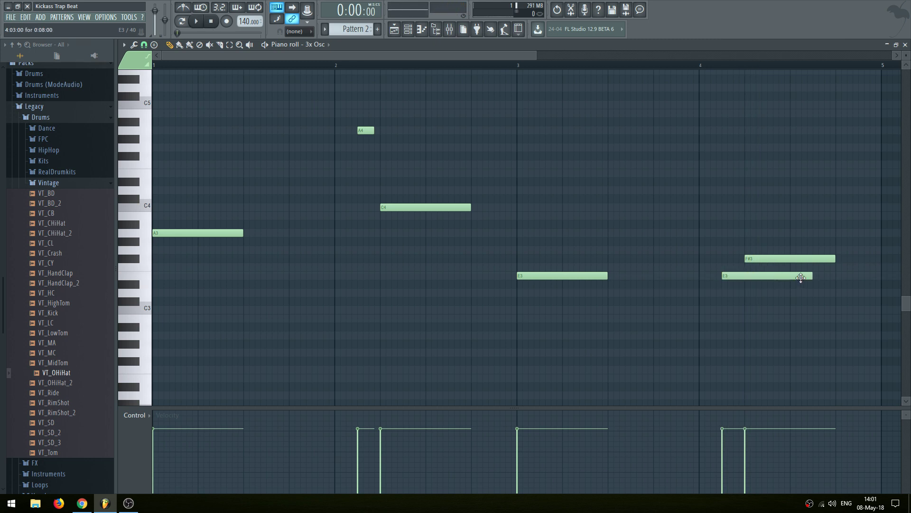
left_click_drag(715, 254, 751, 319)
left_click(724, 275)
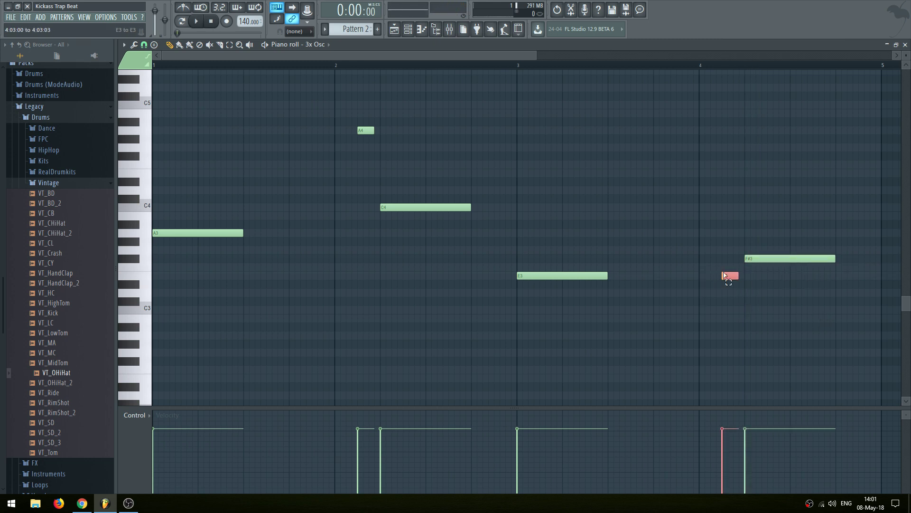
key("ctrl+Up")
key("space")
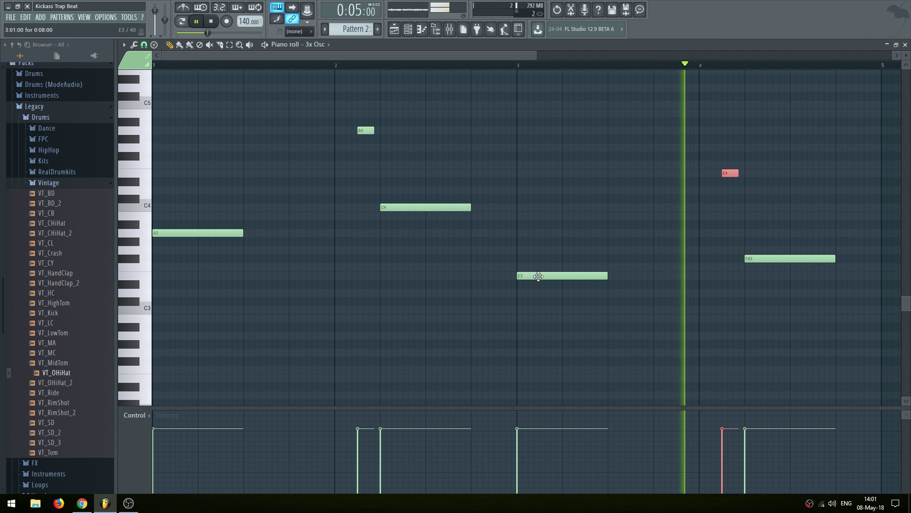
key("space")
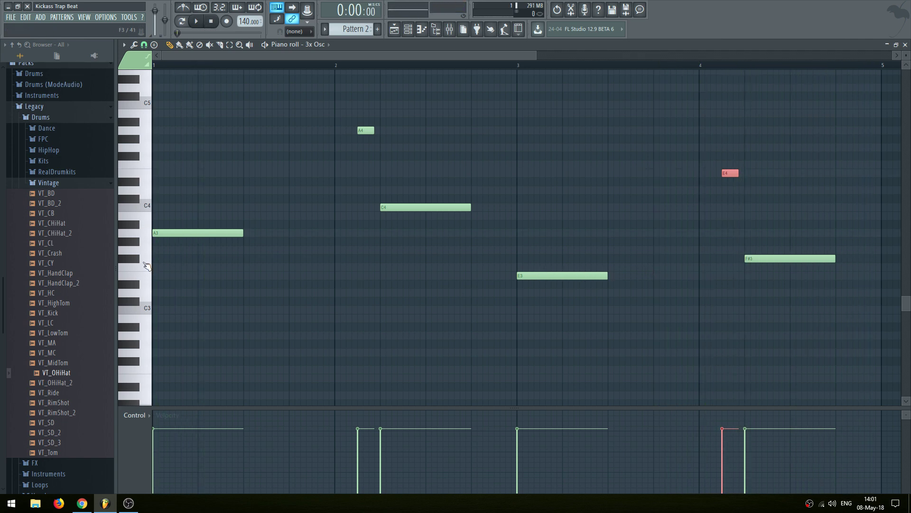
key("space")
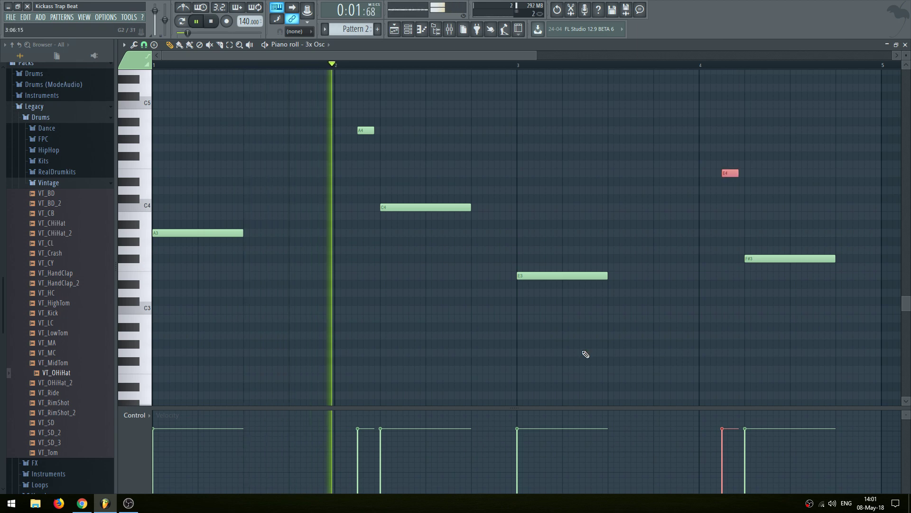
key("space")
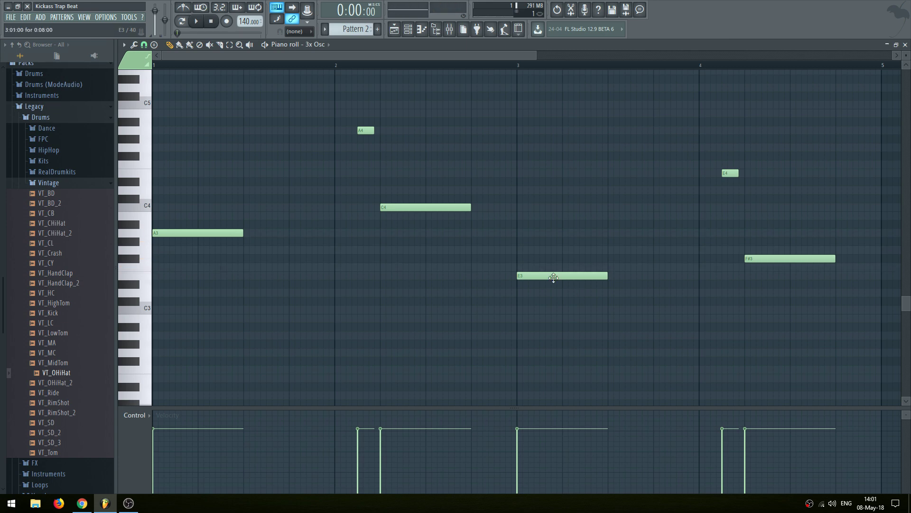
Raise the long bass note in bar 3 to F3, then the long and short notes in bar 4 to G3 and F4
key("shift+Up")
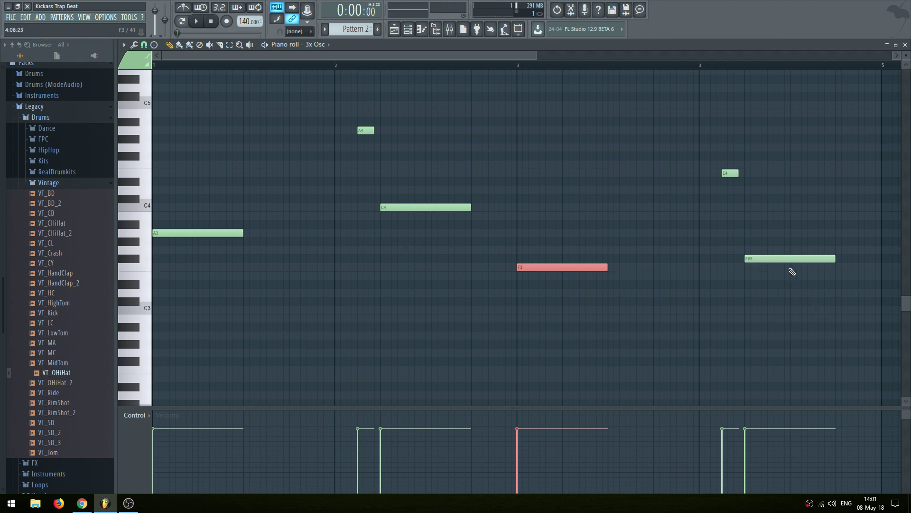
left_click_drag(736, 229, 788, 272)
key("shift+Up")
scroll(752, 260, "up", 2)
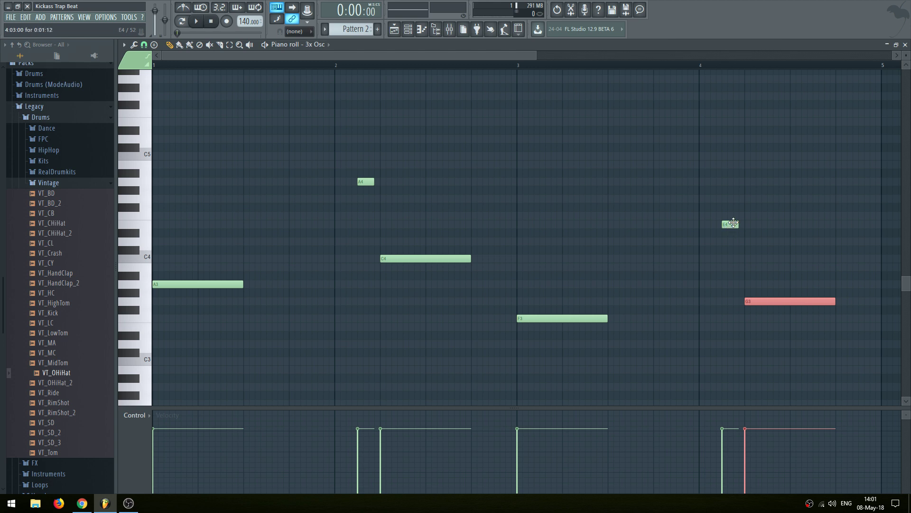
left_click(733, 223)
key("space")
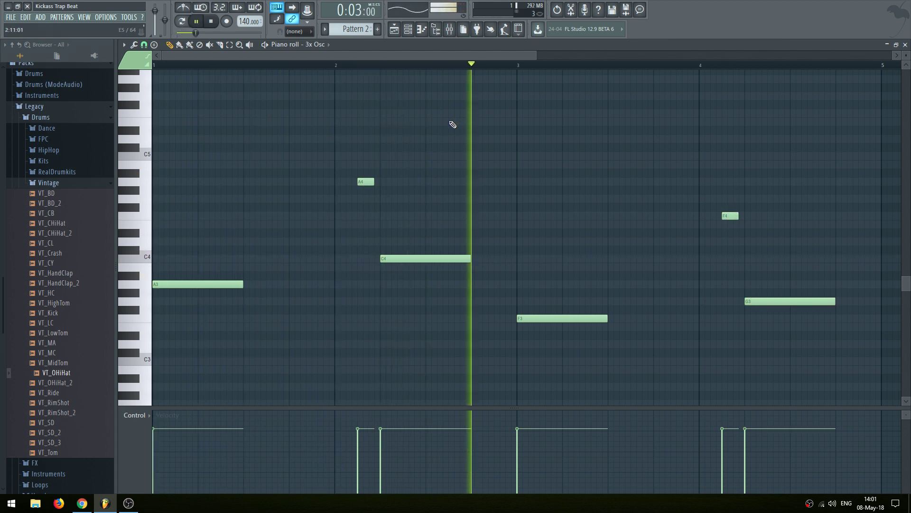
Switch to the empty Pattern 3 and insert a Sytrus channel above the 3x Osc
key("F5")
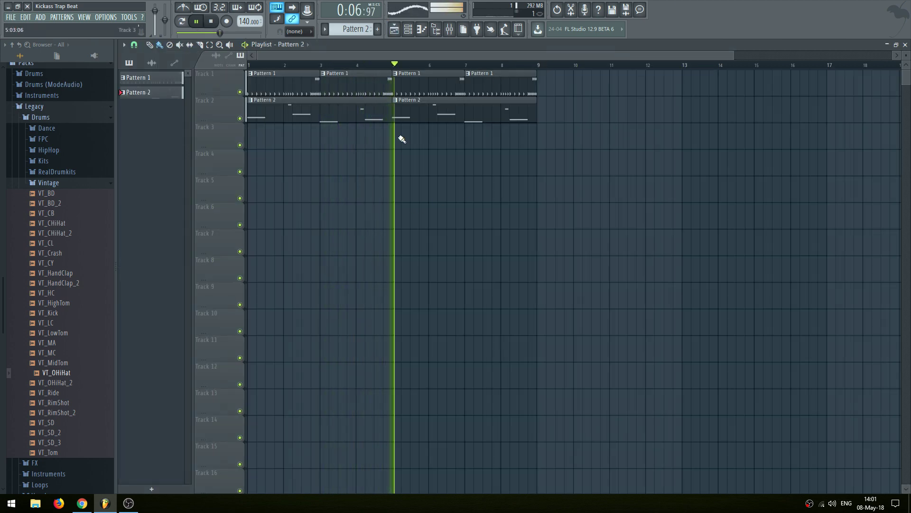
scroll(351, 32, "up", 1)
left_click(409, 29)
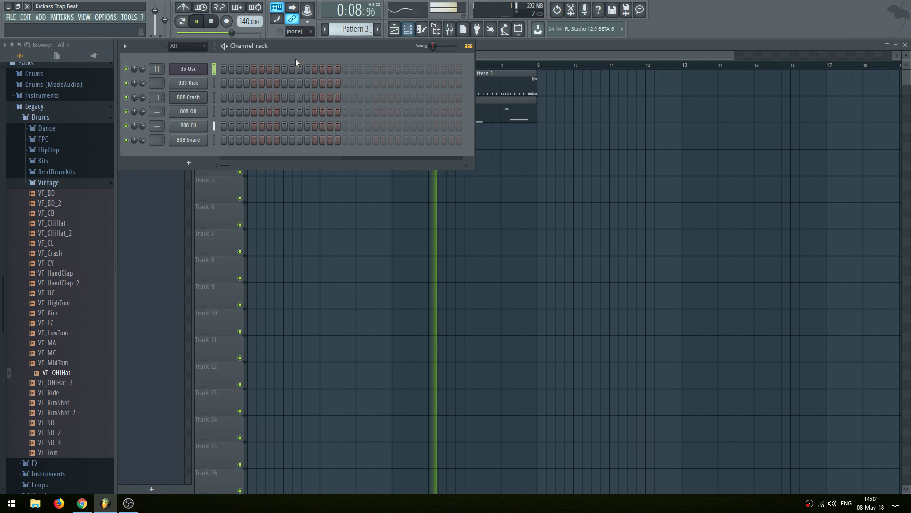
right_click(193, 69)
mouse_move(237, 135)
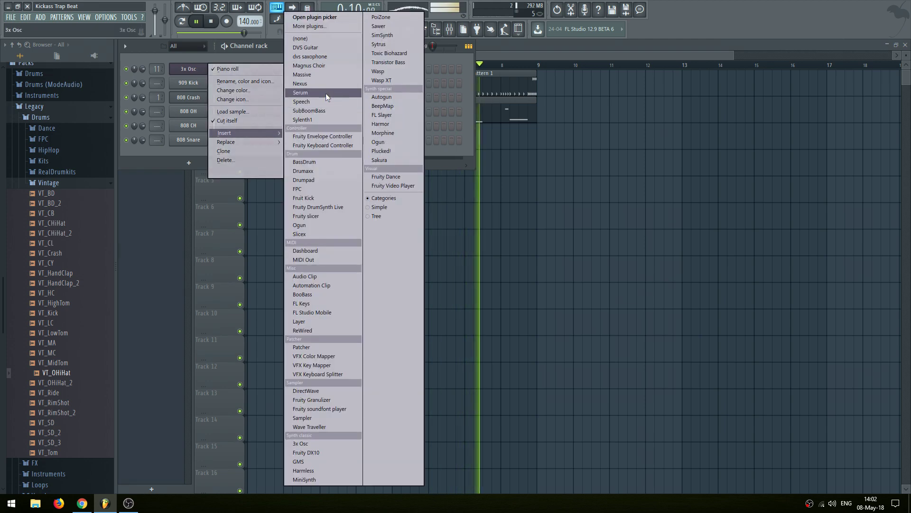
left_click(389, 44)
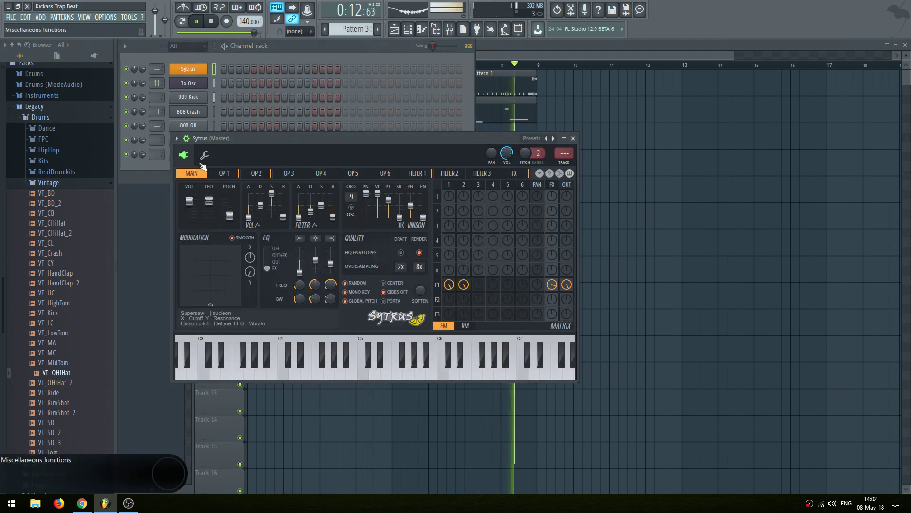
Load the Classic preset from the Bell category into Sytrus
left_click(176, 138)
mouse_move(199, 167)
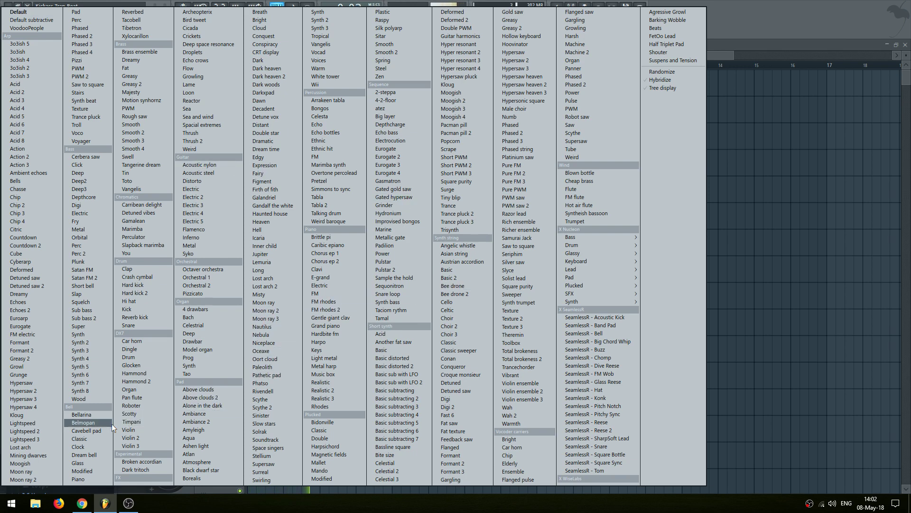
left_click(95, 440)
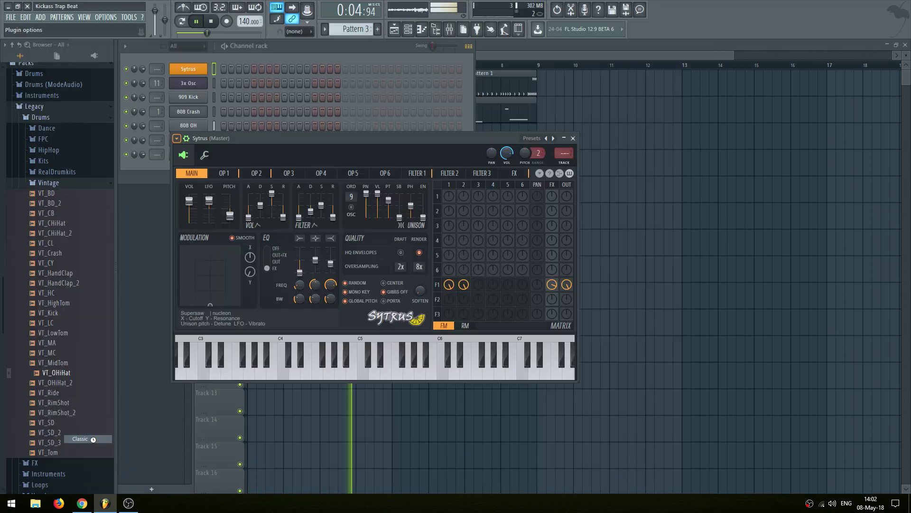
Add an A5 note at step 1 and an E5 note at step 3 of bar 1 in the bell channel's piano roll
right_click(192, 70)
left_click(215, 67)
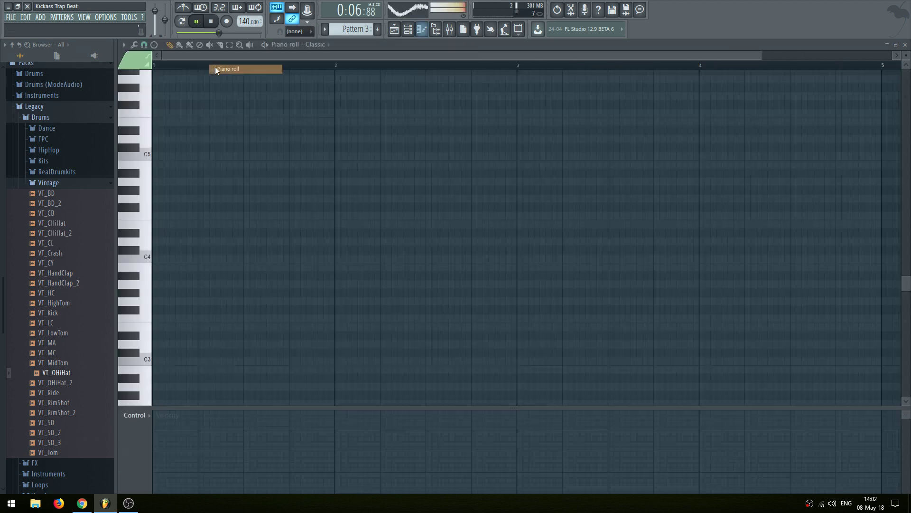
scroll(178, 185, "up", 6)
key("space")
left_click(156, 233)
left_click_drag(179, 264, 179, 275)
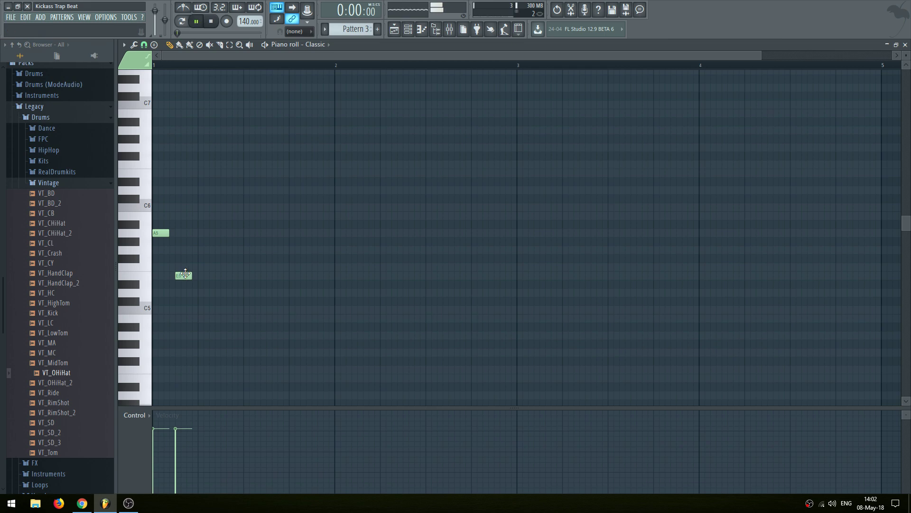
Place Pattern 3 on Track 3 at bar 5 of the playlist, set playback to start there and reopen its piano roll
key("space")
key("F5")
left_click(394, 136)
left_click(397, 67)
double_click(399, 146)
key("space")
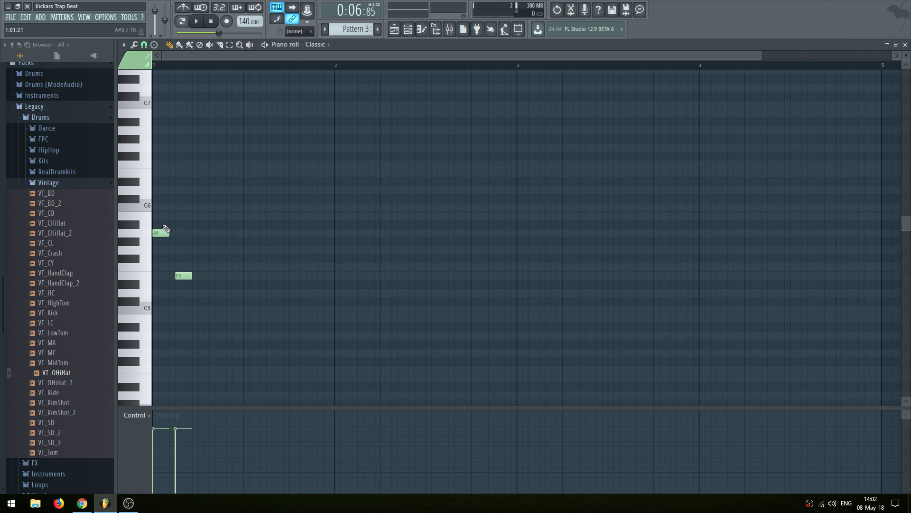
Shorten both bell notes to one step, then continue bar 1 with A5, E5, C6, E5, C6, B5, A5 and B5
key("ctrl+a")
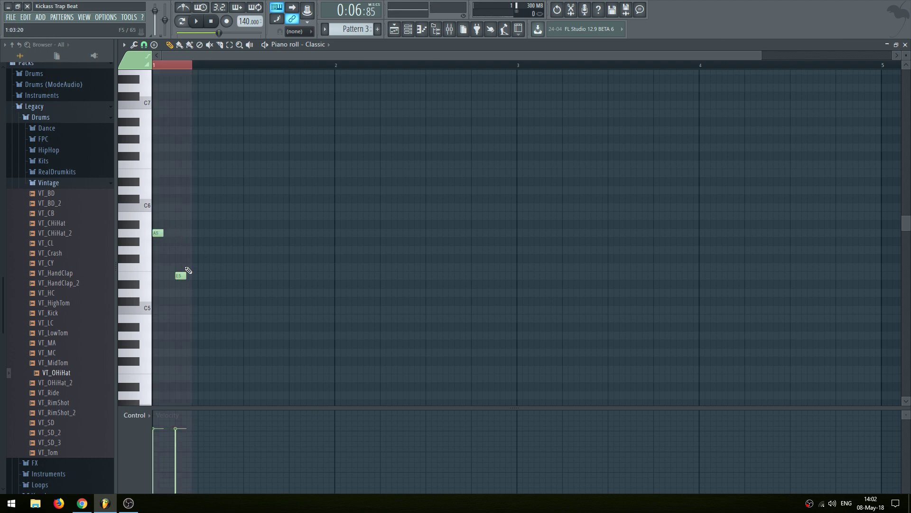
left_click_drag(203, 233, 242, 206)
key("space")
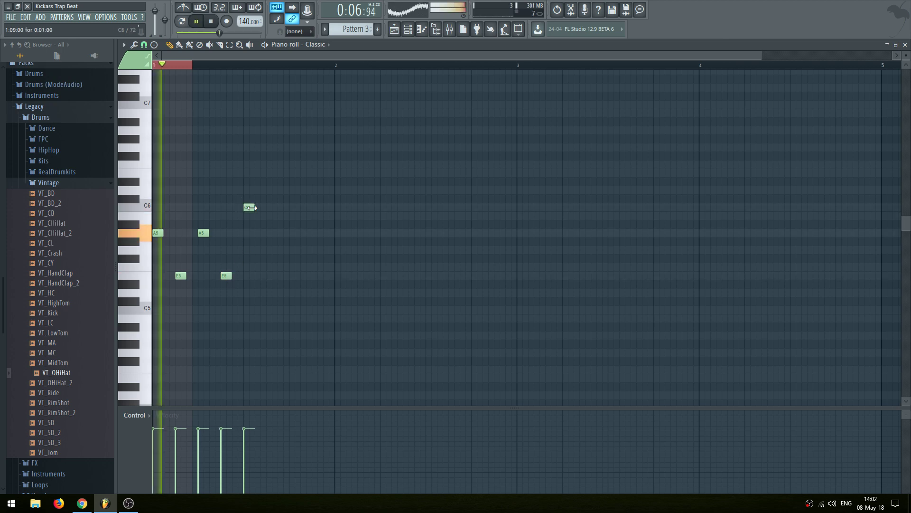
key("space")
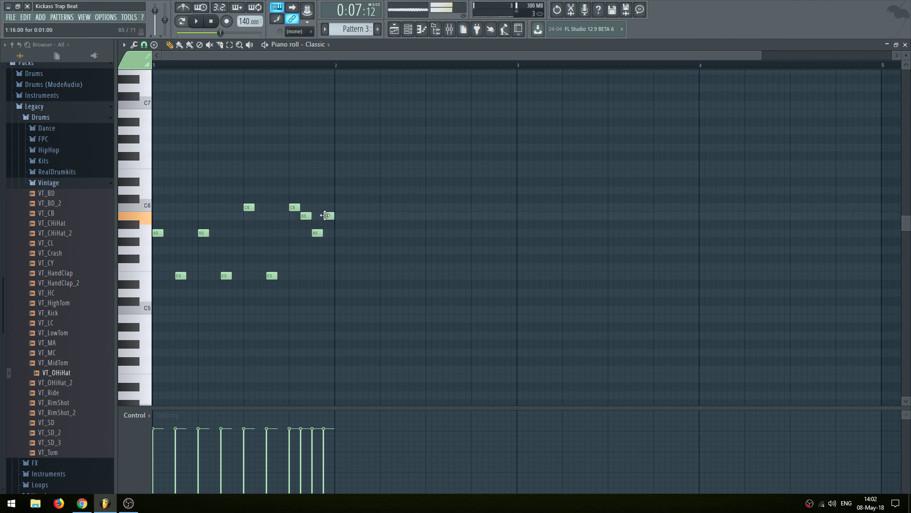
Shorten the last four notes of bar 1 to half a step each
left_click_drag(288, 183, 321, 246)
left_click_drag(328, 195, 292, 263)
key("space")
Add one-step A5 and E5 notes at steps 1 and 3 of bar 2 and play the melody
left_click(346, 177)
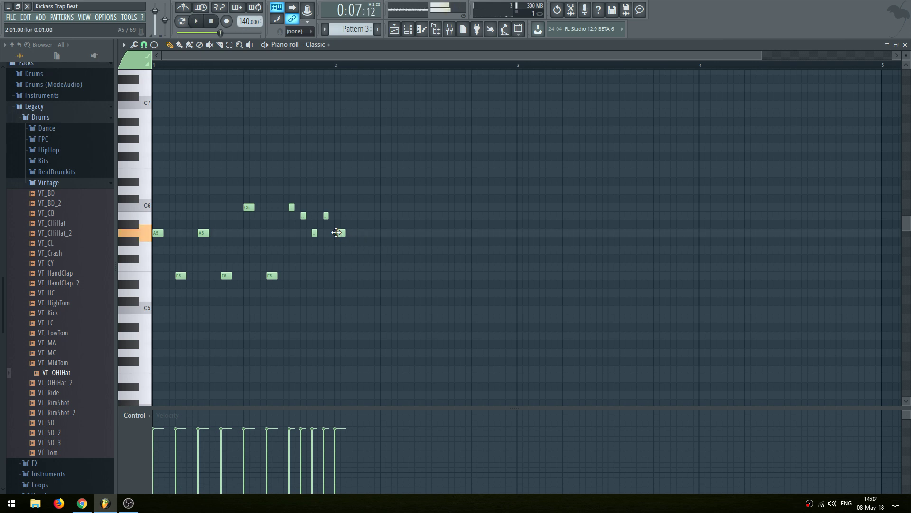
left_click(336, 232)
left_click(361, 276)
key("space")
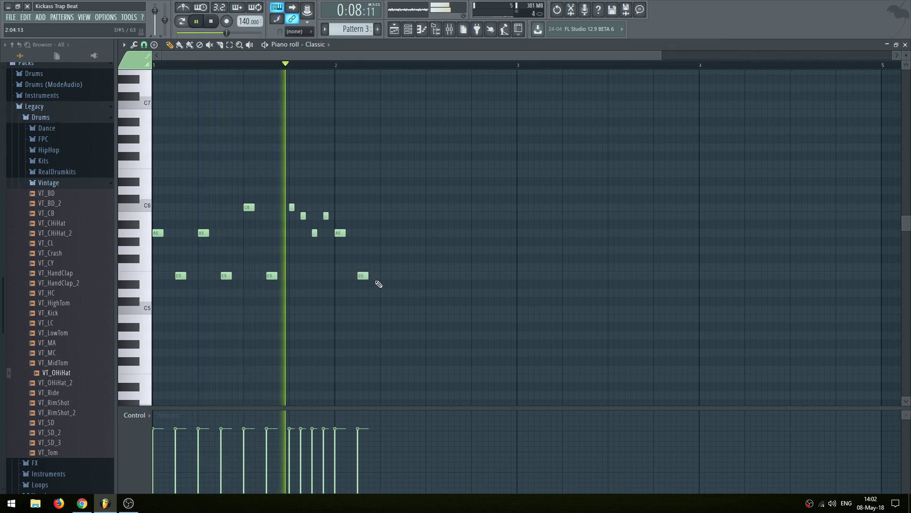
key("space")
Continue bar 2 from step 5 with alternating one-step C6 and G5 notes every two steps, listening along the way
left_click(383, 214)
key("space")
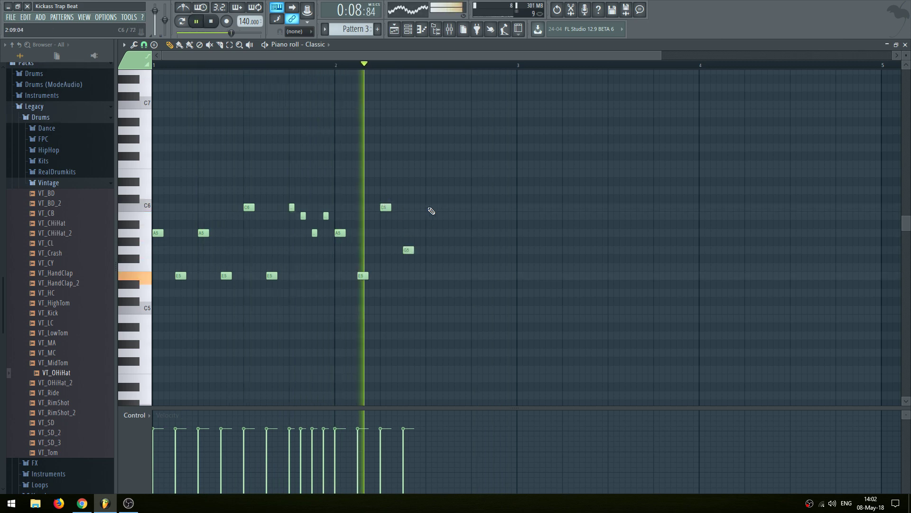
key("space")
left_click(430, 208)
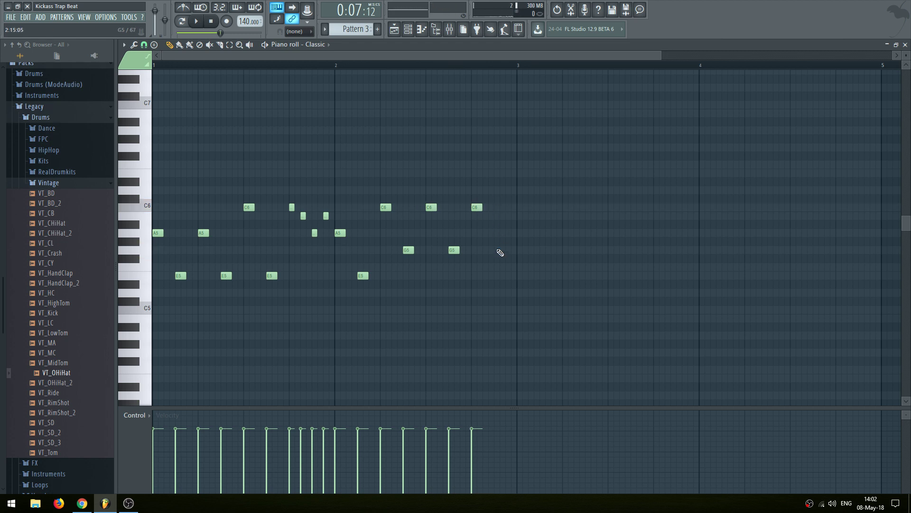
Fill bar 3 with C6 notes every four steps, alternating with G5 at step 3 and F5 from step 7 on
key("space")
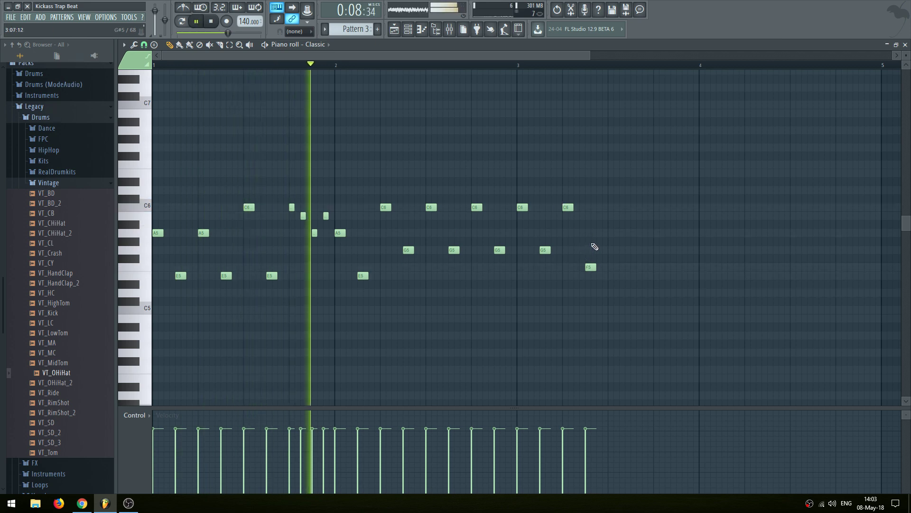
left_click(613, 207)
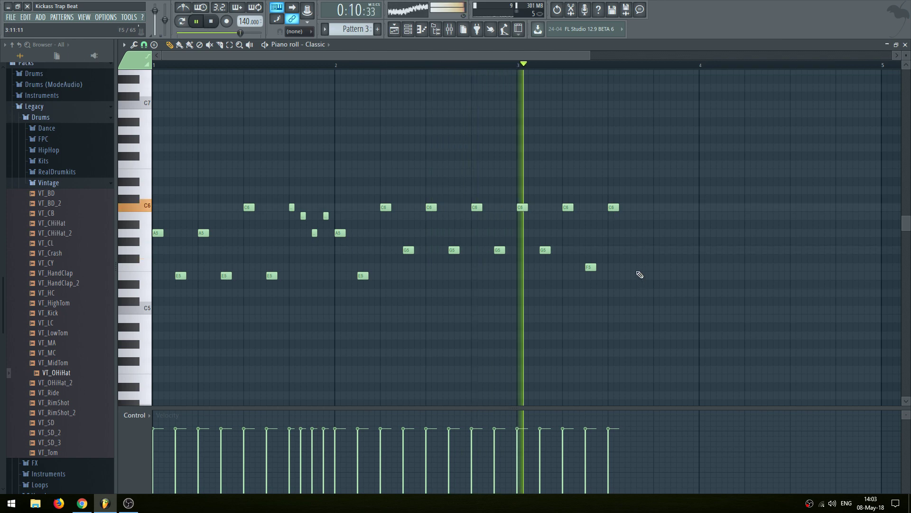
key("space")
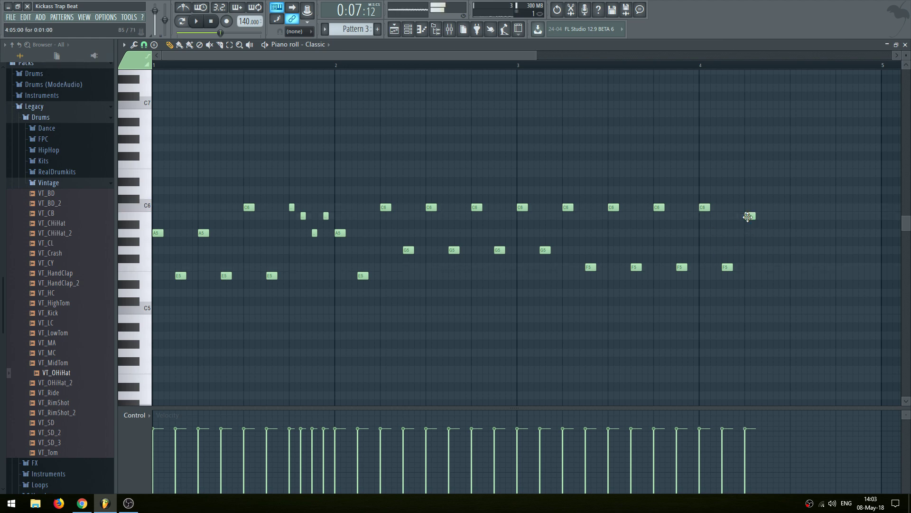
Complete bar 4 from step 5 with alternating one-step B5 and F5 notes every two steps
key("space")
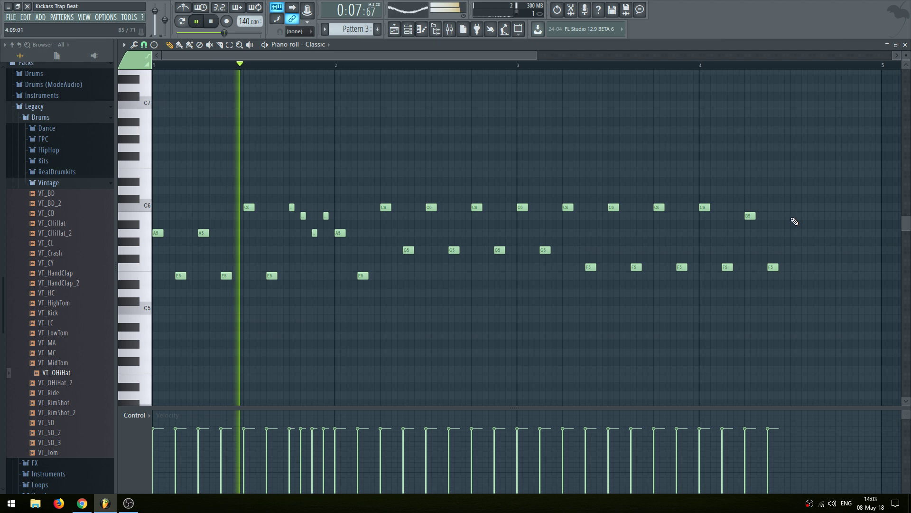
left_click(714, 219)
left_click(736, 271)
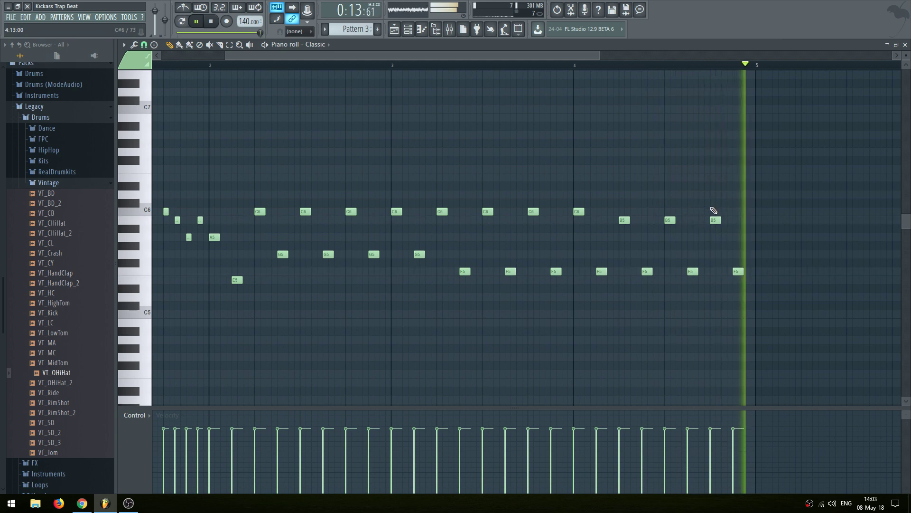
Play the bell melody together with the drums and bass in the playlist from bar 5
key("space")
key("F5")
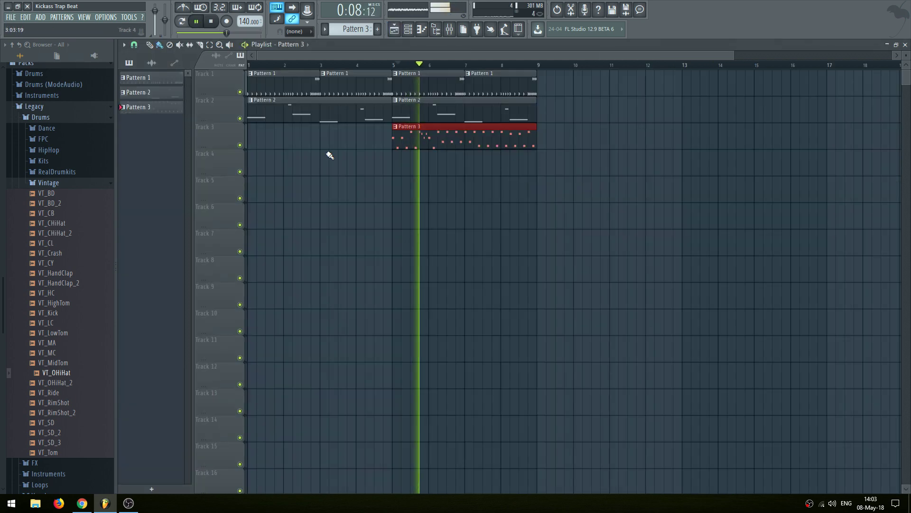
key("F6")
key("F6")
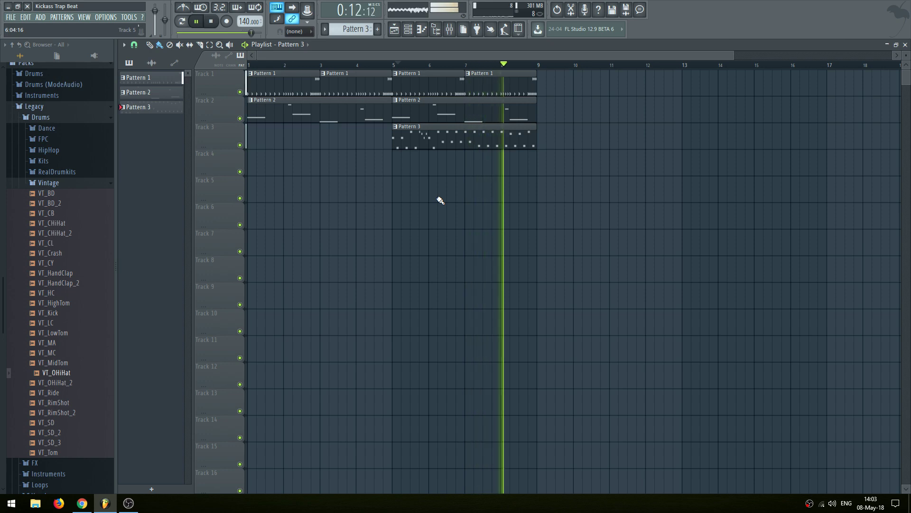
key("space")
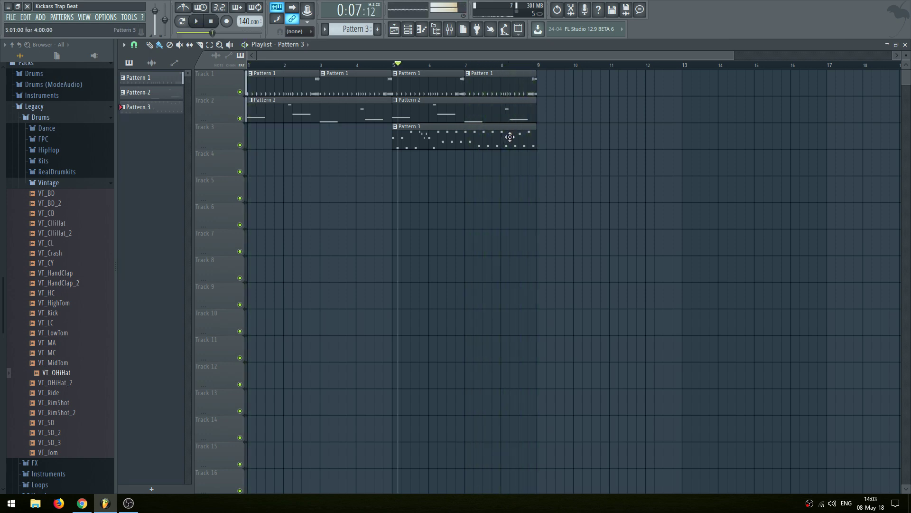
Change bar 4 of the bell melody in Pattern 3 to G5 at steps 7, 11 and 15 and C6 at step 13
double_click(507, 136)
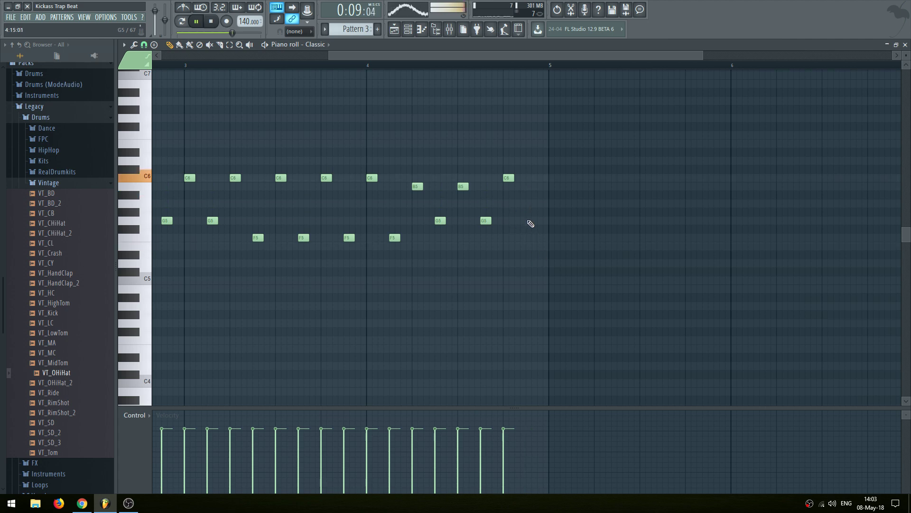
left_click_drag(440, 238, 466, 268)
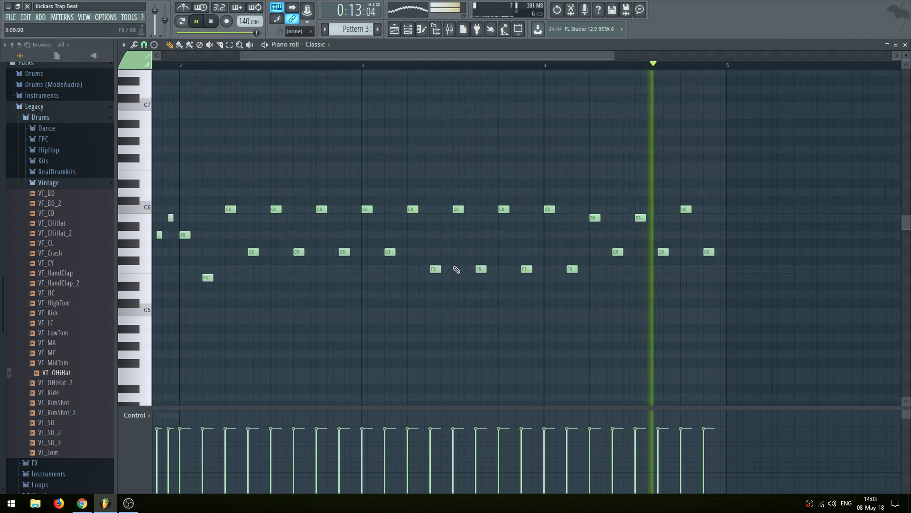
Duplicate the drum, bass and bell melody clips in the playlist so that all three tracks run through bar 16
key("F5")
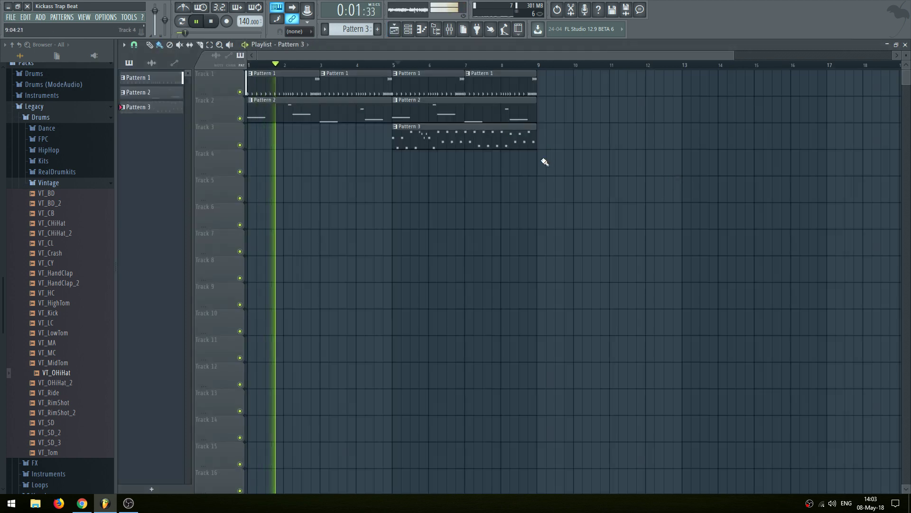
left_click(545, 143)
mouse_move(548, 82)
left_mouse_down("ctrl")
mouse_move(528, 106)
mouse_move(401, 109)
mouse_move(574, 81)
mouse_move(525, 81)
left_mouse_up("ctrl")
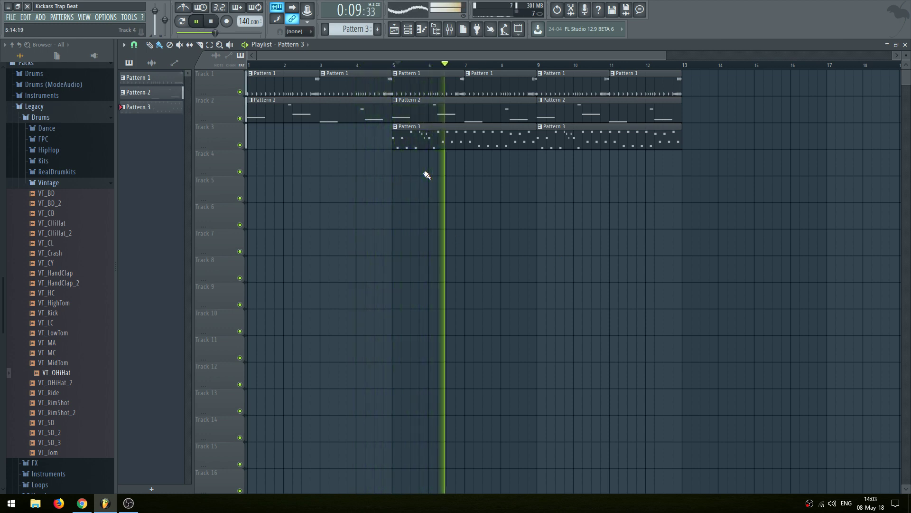
left_click_drag(712, 175, 701, 92)
left_click(621, 247, "ctrl")
In the empty Pattern 4, clone the Classic channel and load the Sytrus Trumpet preset into the clone
key("F6")
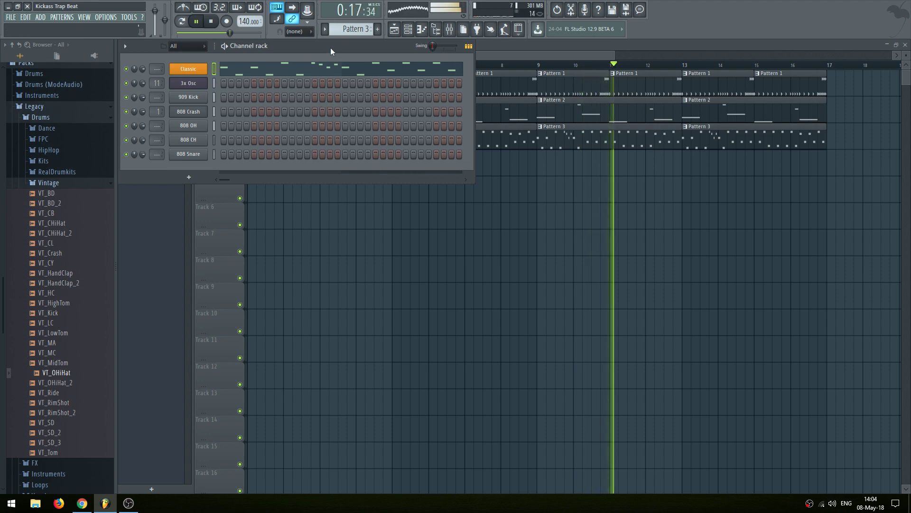
right_click(199, 70)
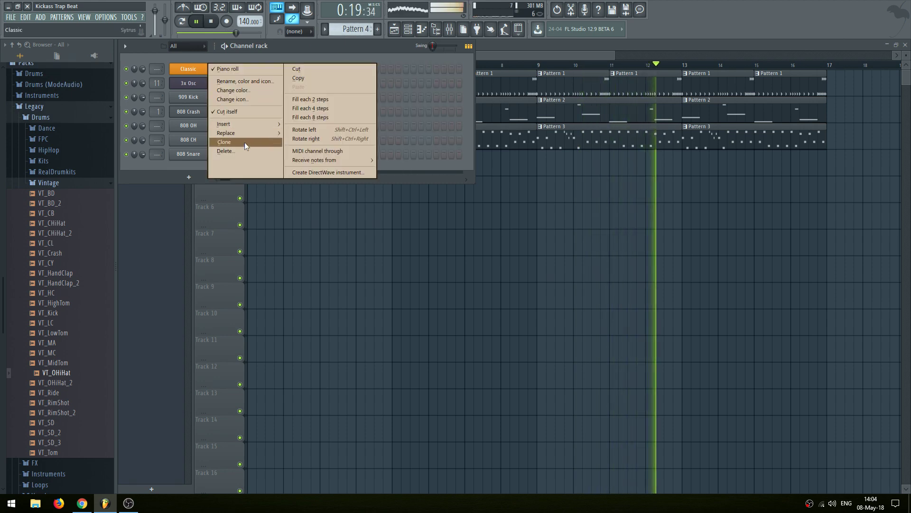
left_click(223, 142)
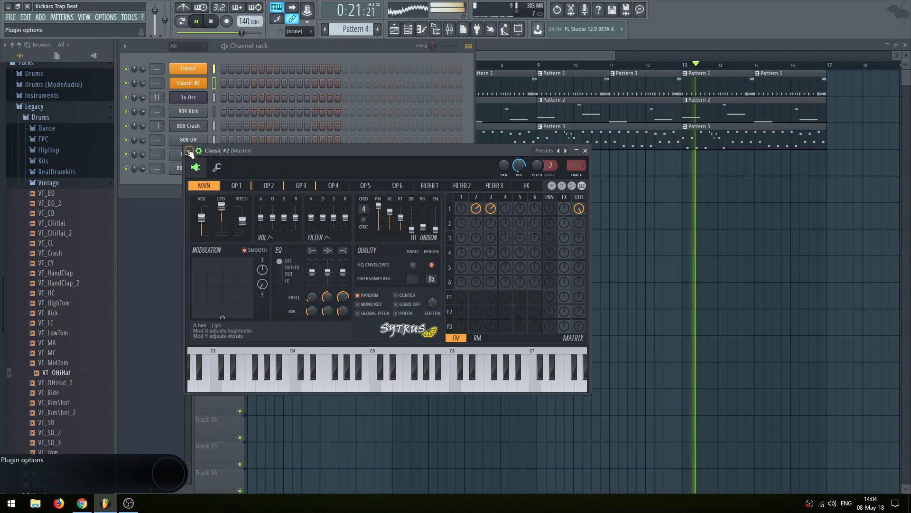
left_click(189, 151)
mouse_move(213, 178)
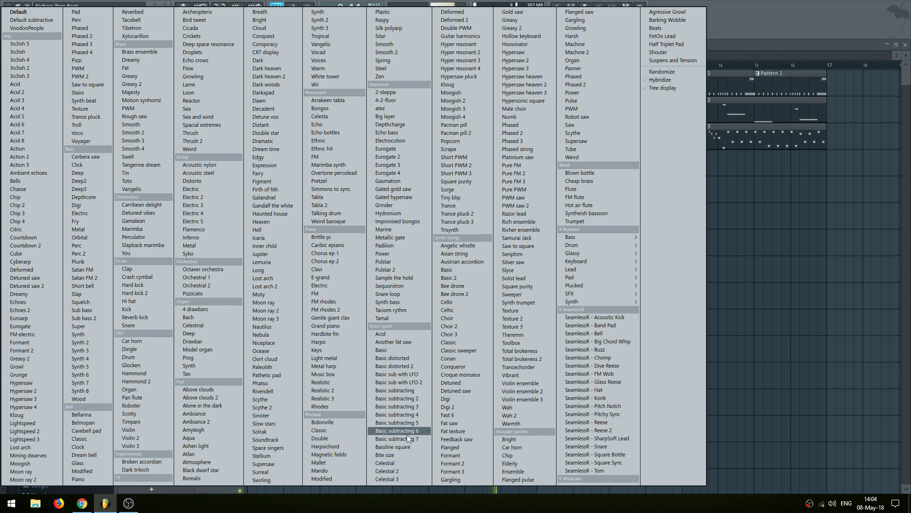
left_click(605, 221)
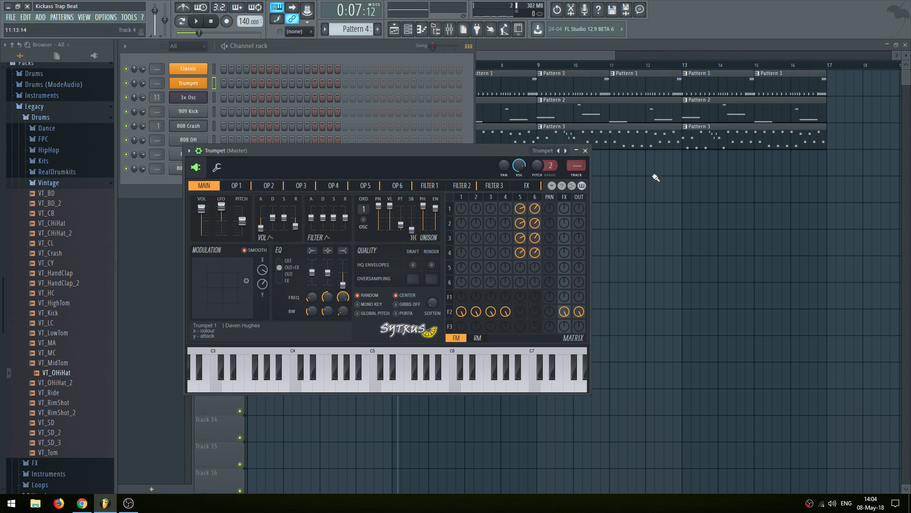
Place Pattern 4 on Track 4 at bar 9 of the playlist and open the Trumpet channel's piano roll
left_click(622, 168)
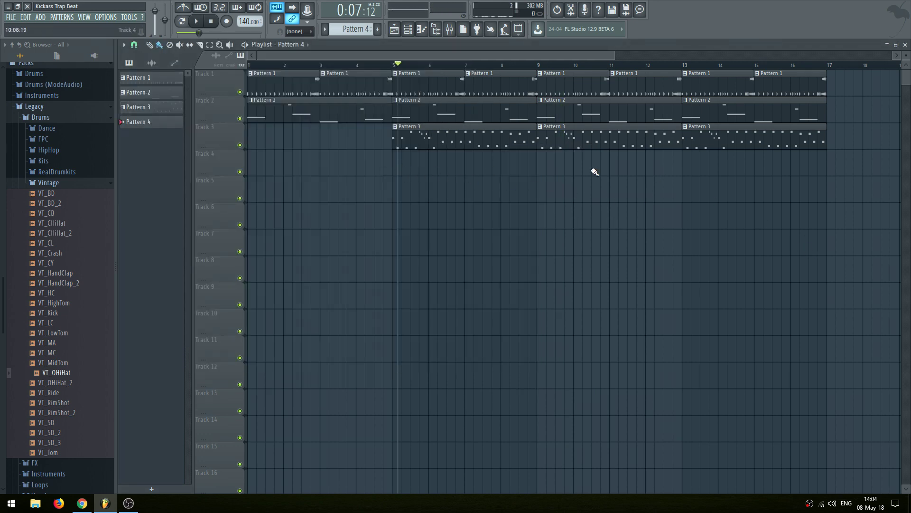
left_click(536, 66)
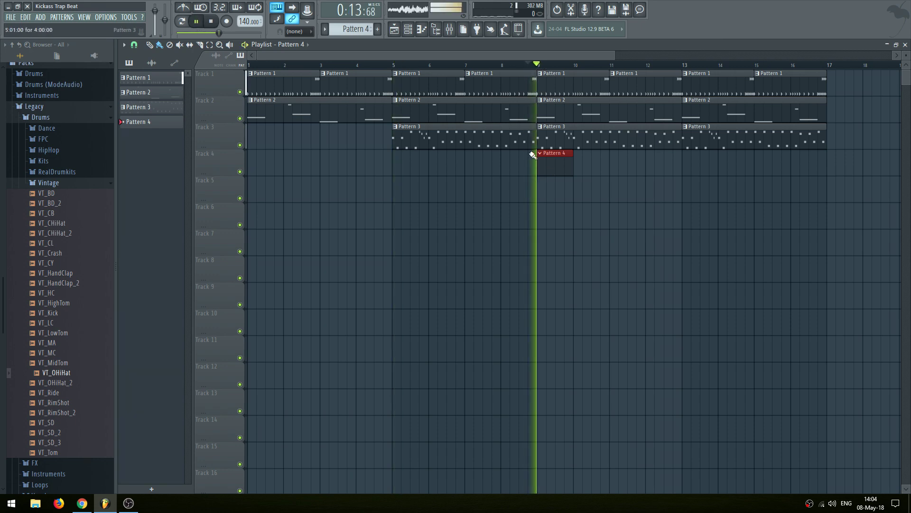
left_click(408, 30)
right_click(207, 80)
left_click(227, 84)
key("space")
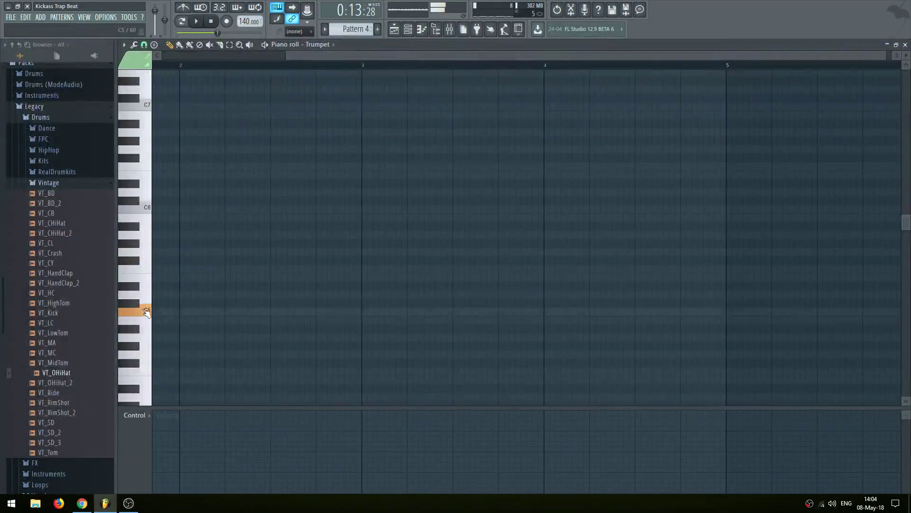
Draw four 20-step trumpet notes: A2 at bar 1, C3 at bar 2 step 5, F2 at bar 3 step 5 and G2 at bar 4 step 5
scroll(146, 312, "down", 1)
scroll(146, 346, "down", 2)
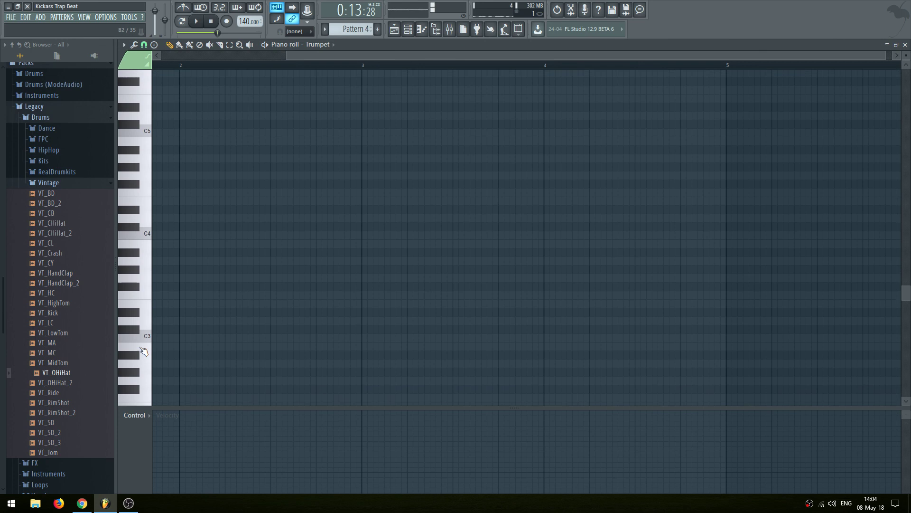
left_click_drag(155, 364, 2, 365)
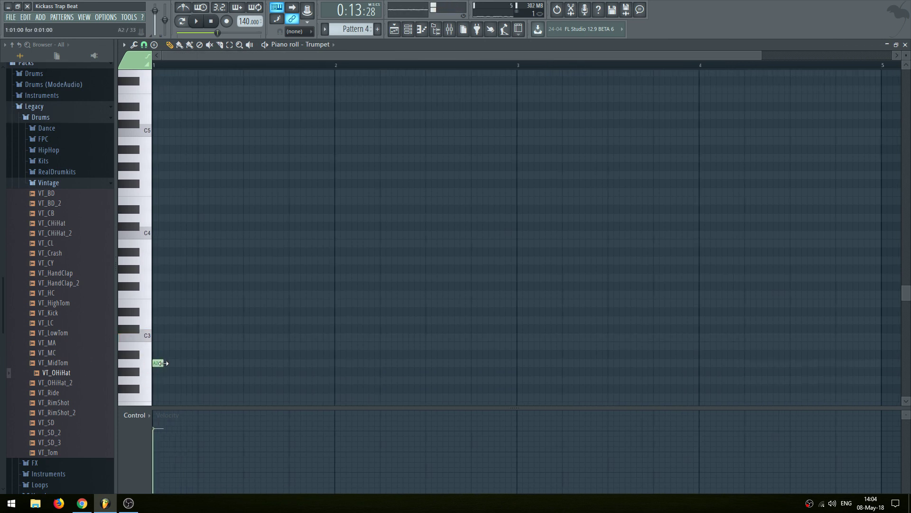
key("space")
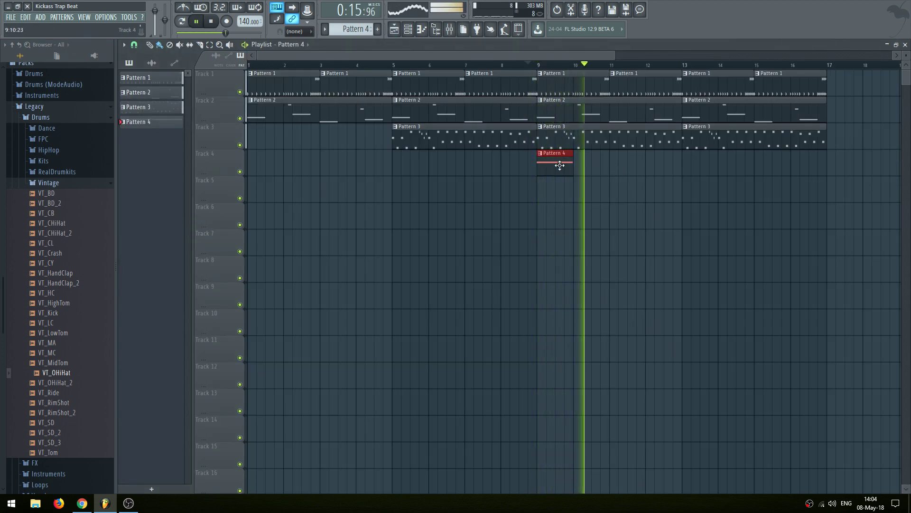
key("F7")
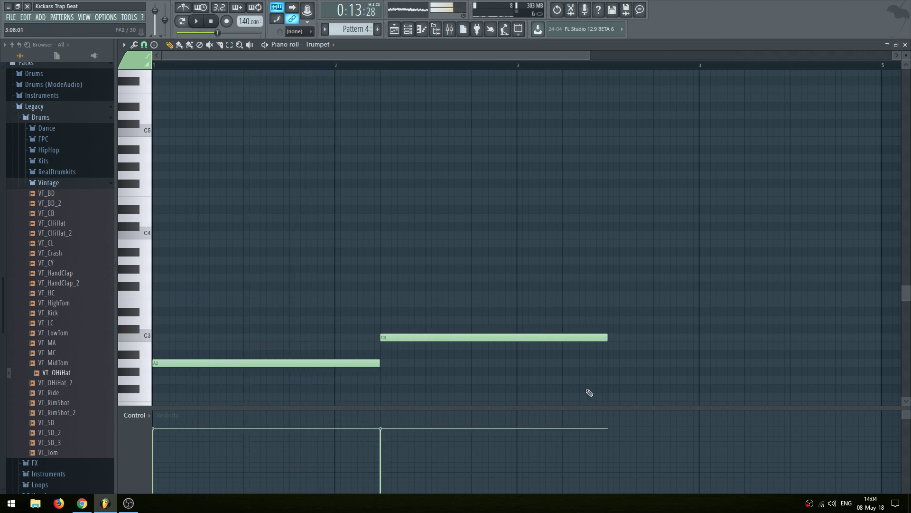
scroll(589, 393, "down", 5)
left_click_drag(570, 288, 566, 269)
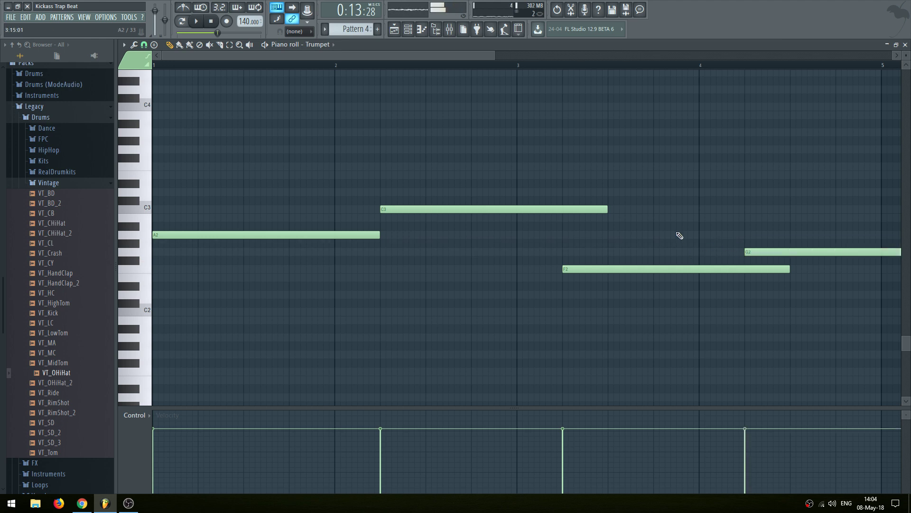
Shorten the trumpet's C3 and F2 notes to 16 steps each and its G2 note to 12 steps, ending at bar 5
key("space")
left_click_drag(516, 219, 465, 230)
left_click_drag(693, 281, 647, 279)
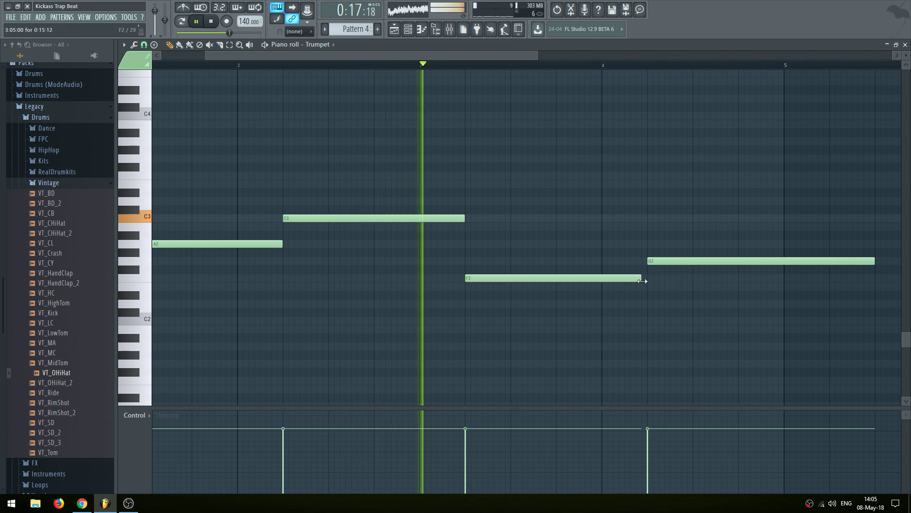
left_click_drag(874, 259, 784, 261)
key("space")
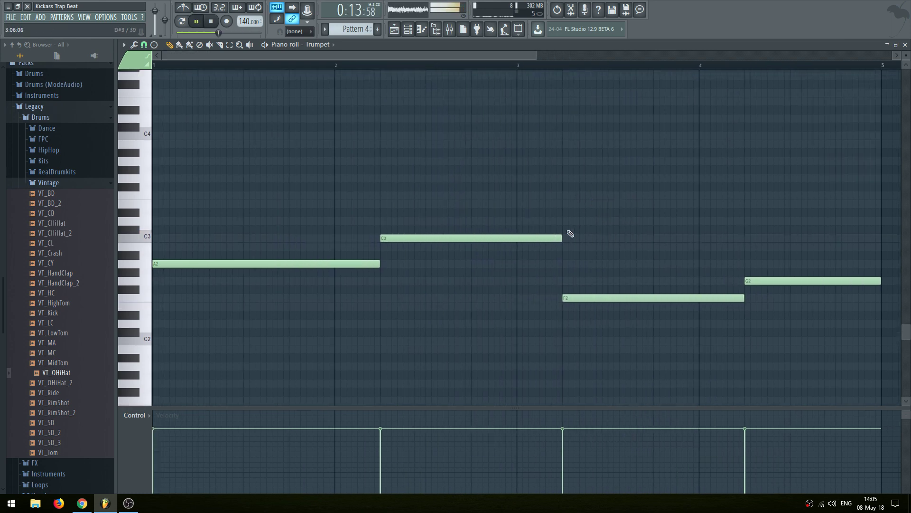
Shorten the trumpet's C3 note to end at bar 3, and make the F2 note start there and last 20 steps
left_click_drag(559, 238, 515, 245)
left_click_drag(612, 298, 568, 297)
left_click_drag(700, 298, 744, 299)
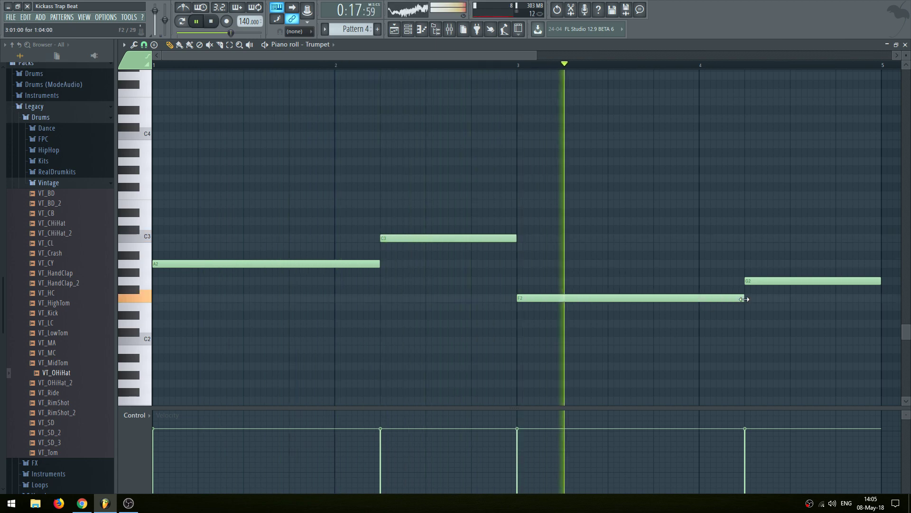
scroll(755, 232, "down", 1)
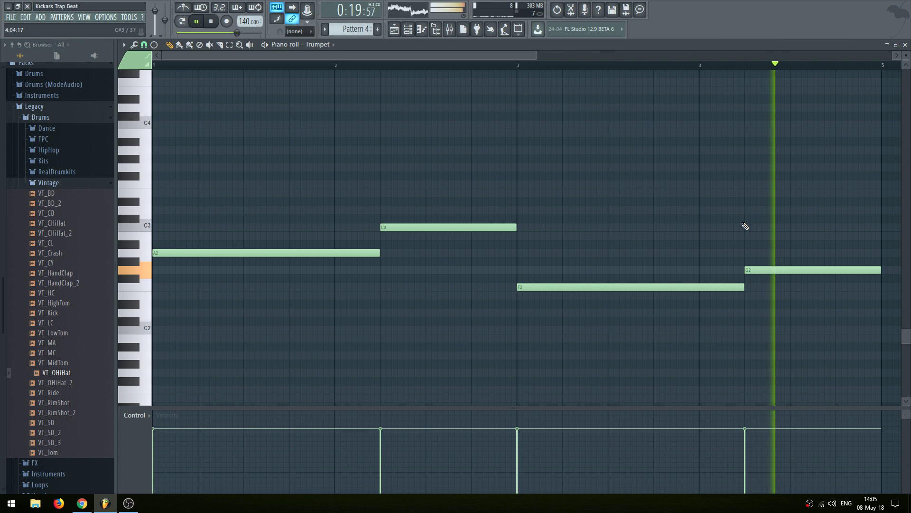
Try the trumpet notes one octave lower during playback, and transpose them back up an octave
scroll(338, 238, "up", 5)
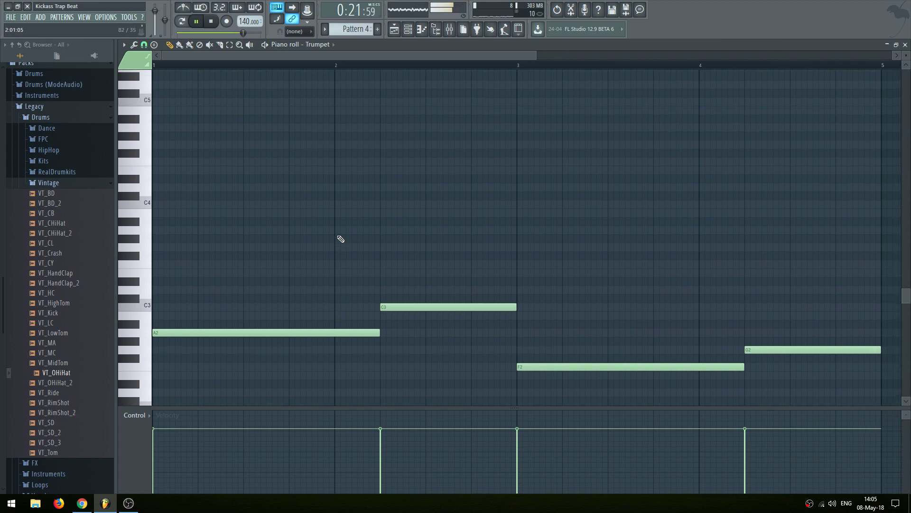
key("ctrl+s")
key("space")
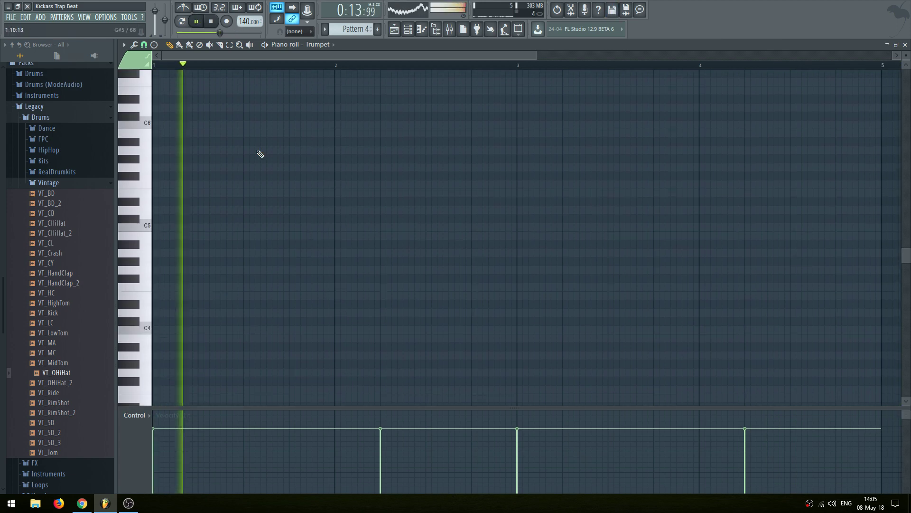
scroll(305, 203, "down", 12)
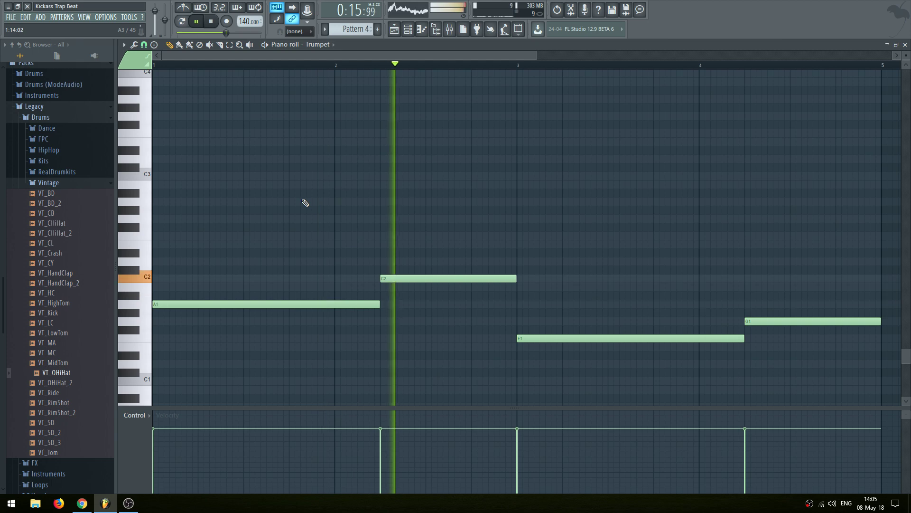
key("ctrl+Up")
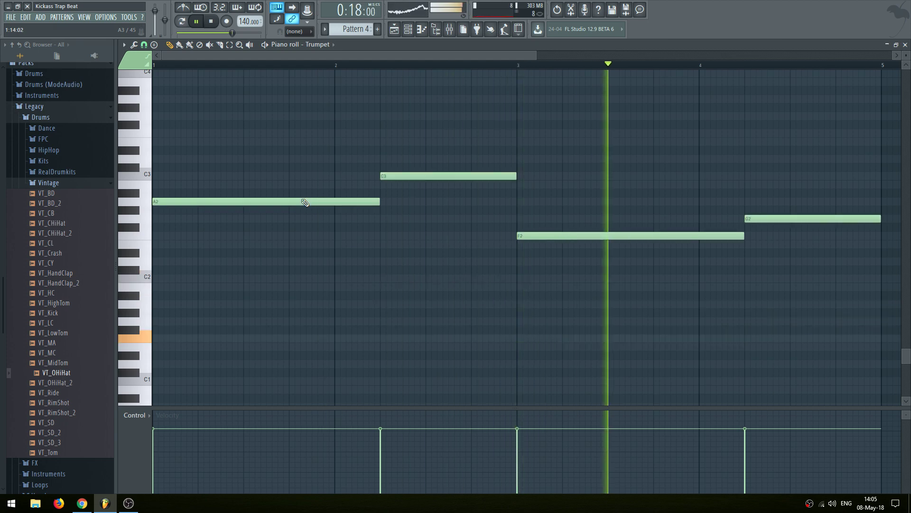
Raise the Trumpet synth's point on the X/Y modulation pad while playing the beat, and close the synth
key("F6")
left_click(199, 84)
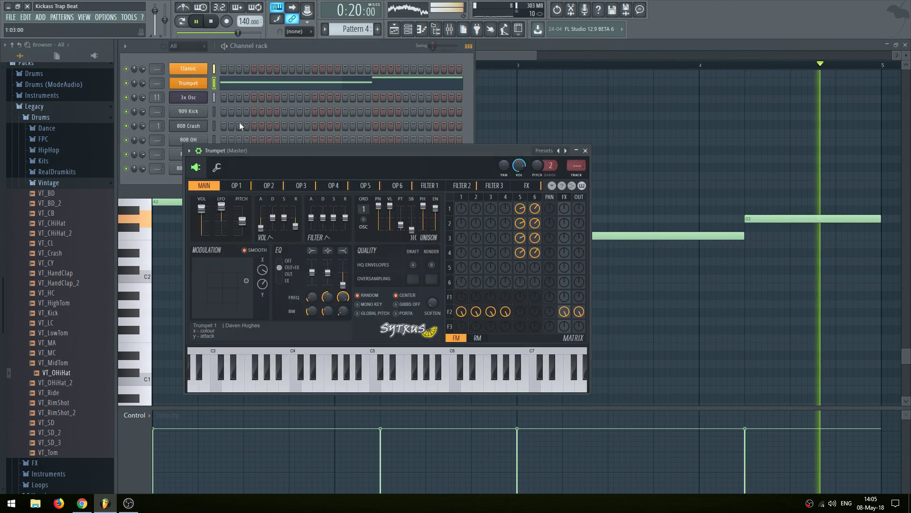
key("space")
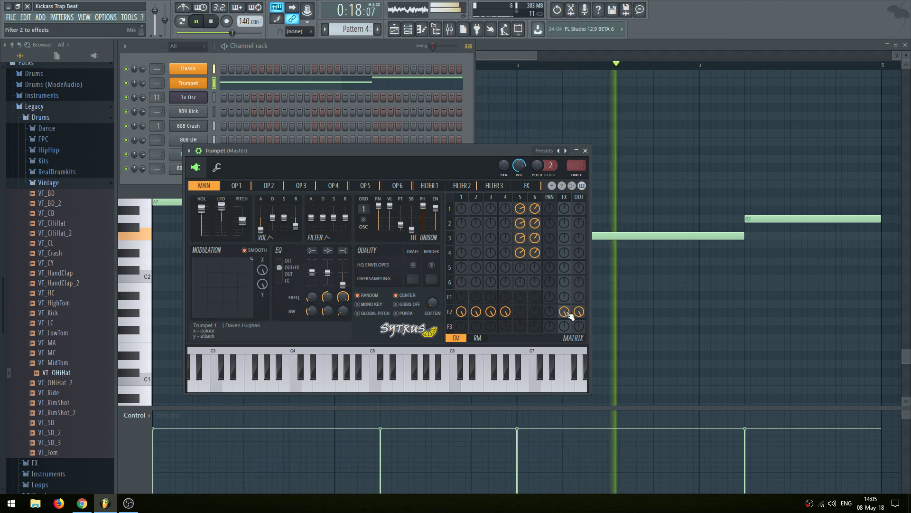
left_click(585, 150)
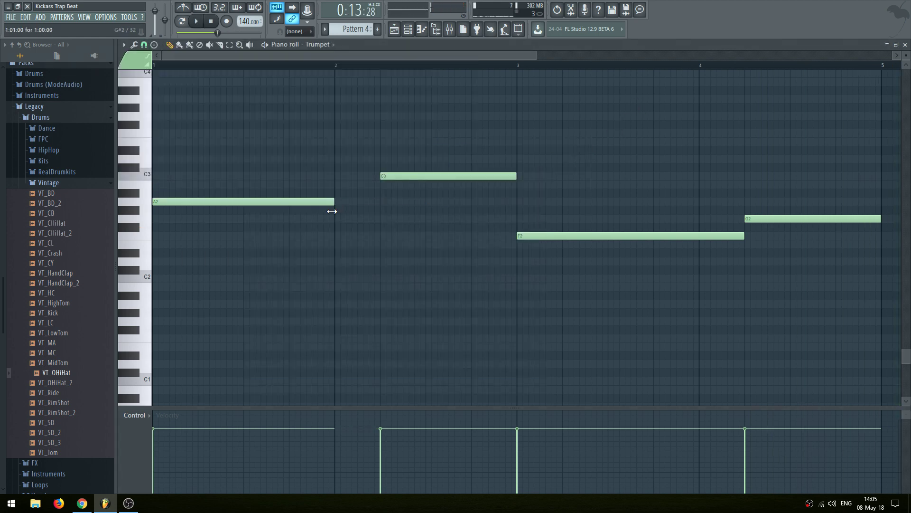
Shorten the trumpet's A2 and F2 notes to 12 steps each
left_click_drag(337, 210, 288, 203)
left_click_drag(740, 234, 653, 244)
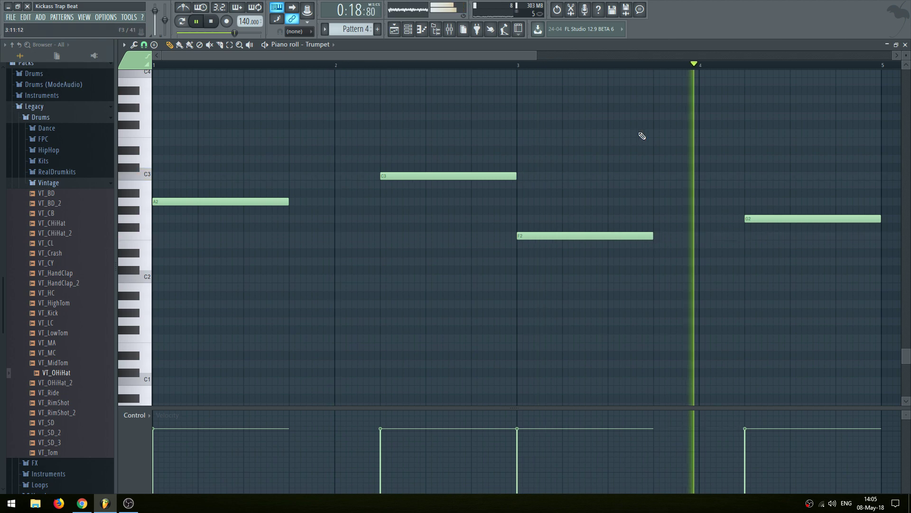
In Pattern 2, lengthen the four long 3x Osc bass notes A3, C4, F3 and G3 to 12 steps each
key("F6")
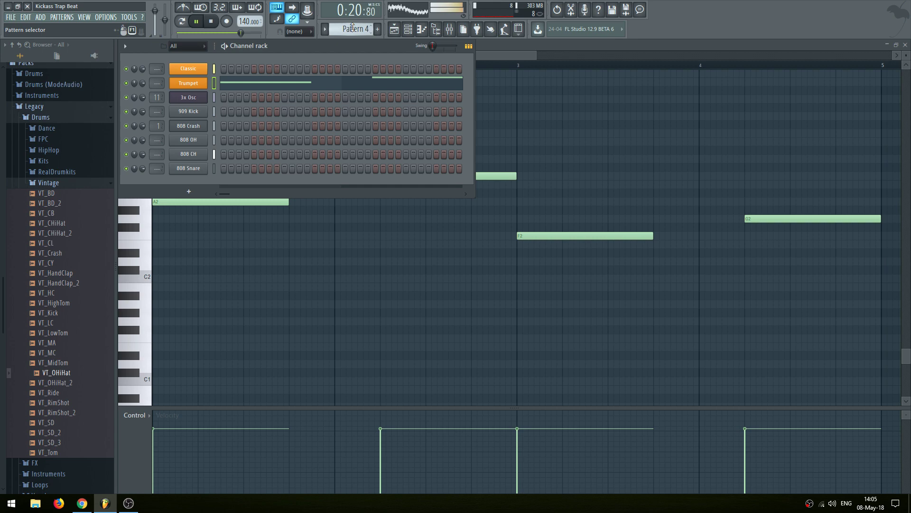
key("KP_Subtract")
key("KP_Subtract")
key("space")
right_click(206, 94)
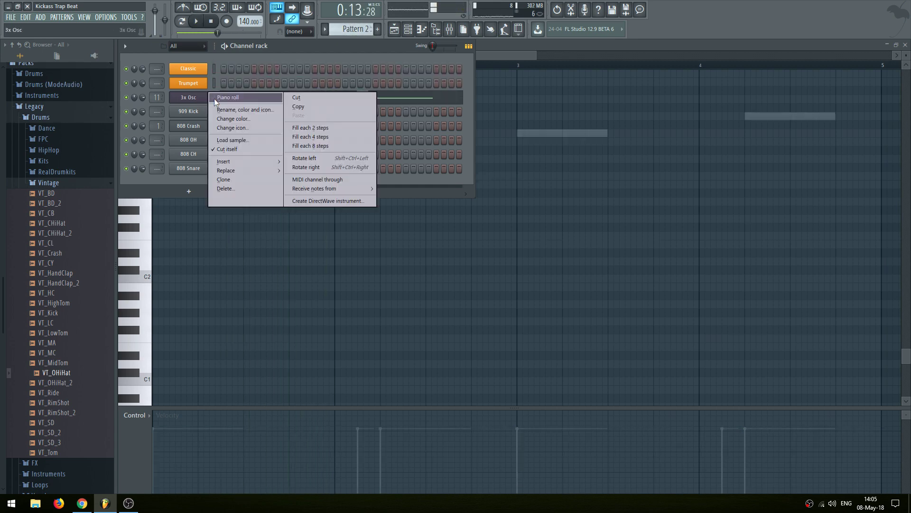
left_click(213, 98)
scroll(242, 110, "up", 2)
scroll(242, 110, "up", 4)
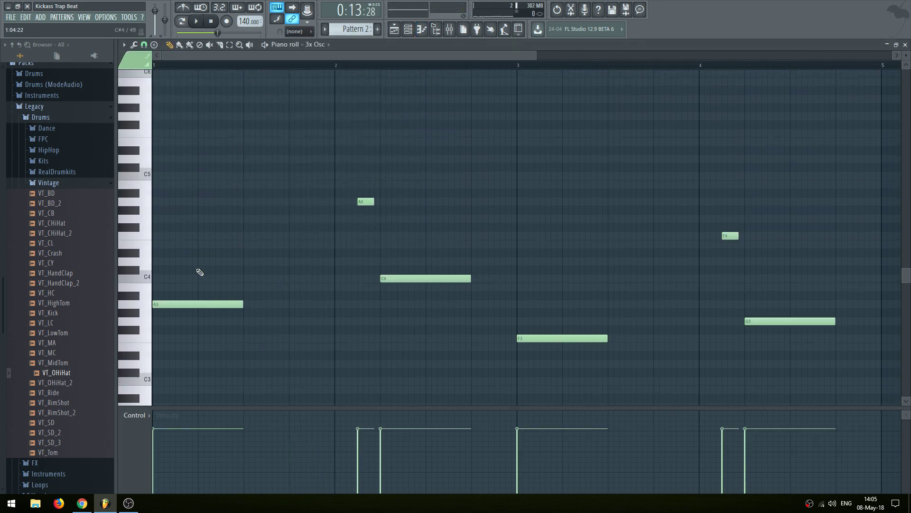
left_click_drag(439, 284, 748, 394)
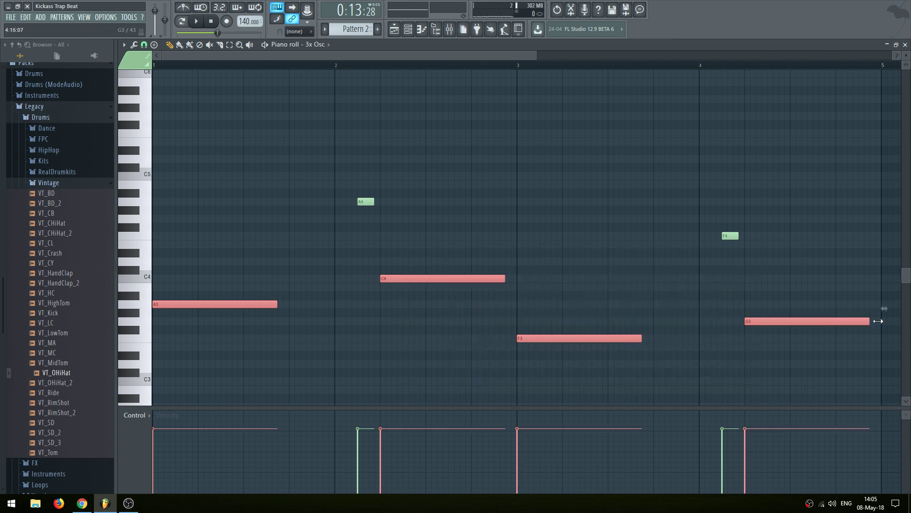
left_click(526, 205, "ctrl")
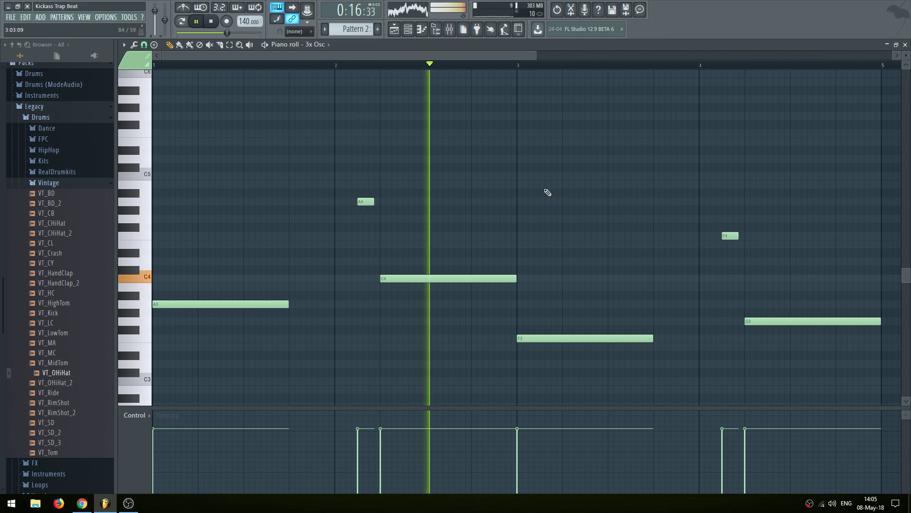
scroll(550, 181, "down", 3)
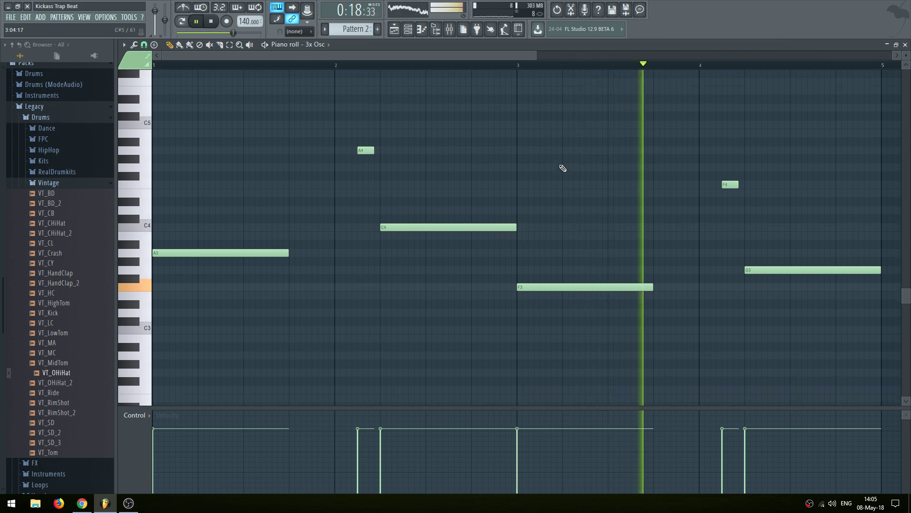
Stop playback and switch back to Pattern 4 in the channel rack
key("F6")
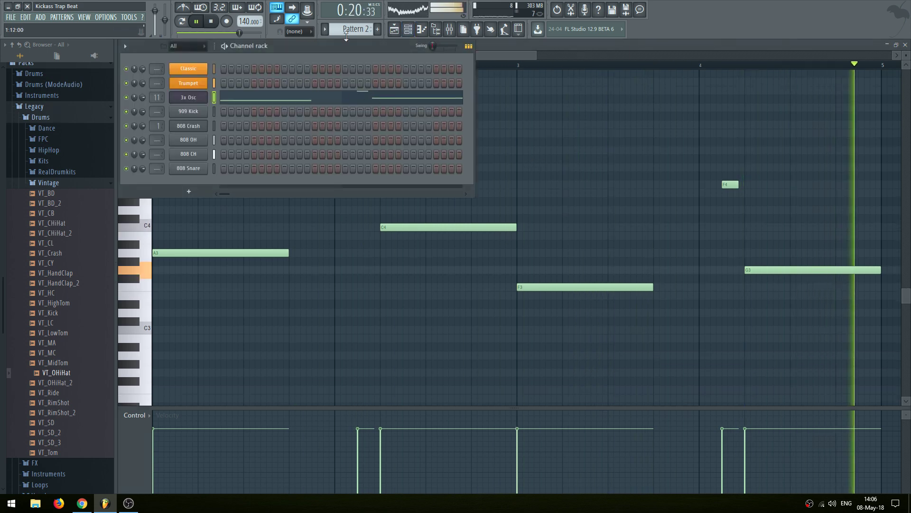
key("space")
scroll(362, 29, "up", 2)
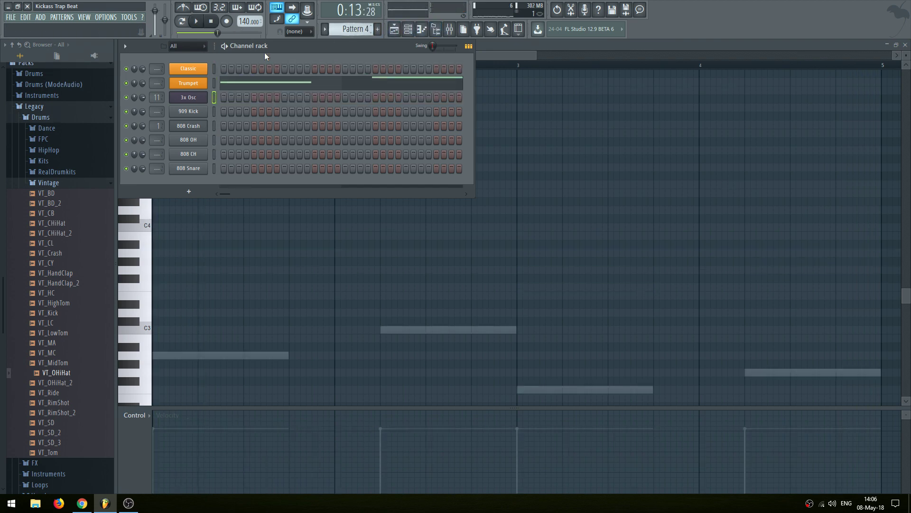
In the Trumpet's piano roll, shorten the first A2 note and add the short notes E2, A2, B2, C3 and D3 before the long C3
key("space")
right_click(192, 81)
left_click(228, 83)
scroll(295, 248, "down", 4)
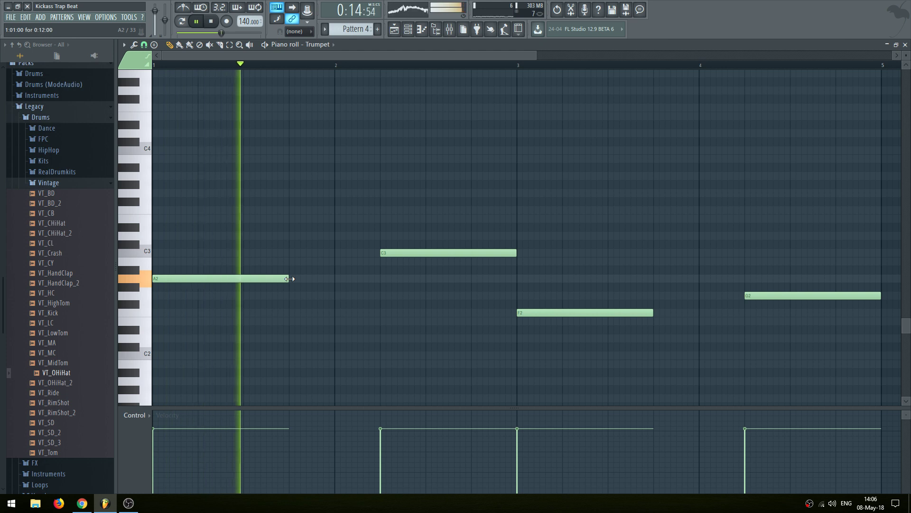
key("space")
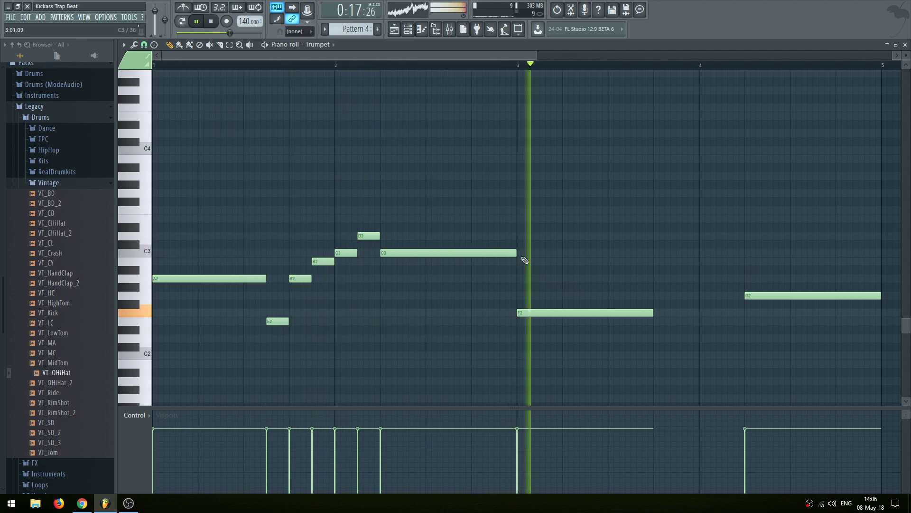
Add the short trumpet notes C3, B2, A2 and B2 between the long F2 and G2 notes, and stop playback
key("space")
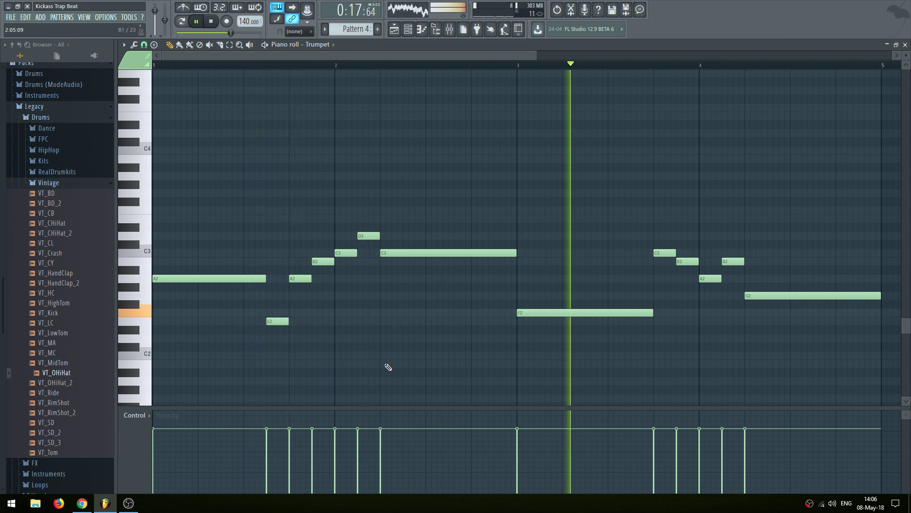
left_click_drag(684, 381, 665, 346)
key("space")
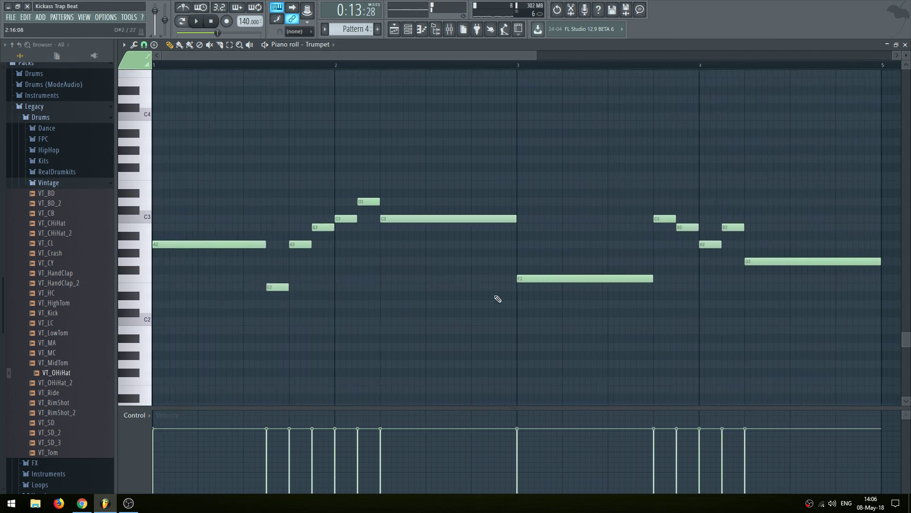
Transpose the short trumpet run between the long A2 and C3 notes up two octaves
left_click_drag(279, 173, 373, 327)
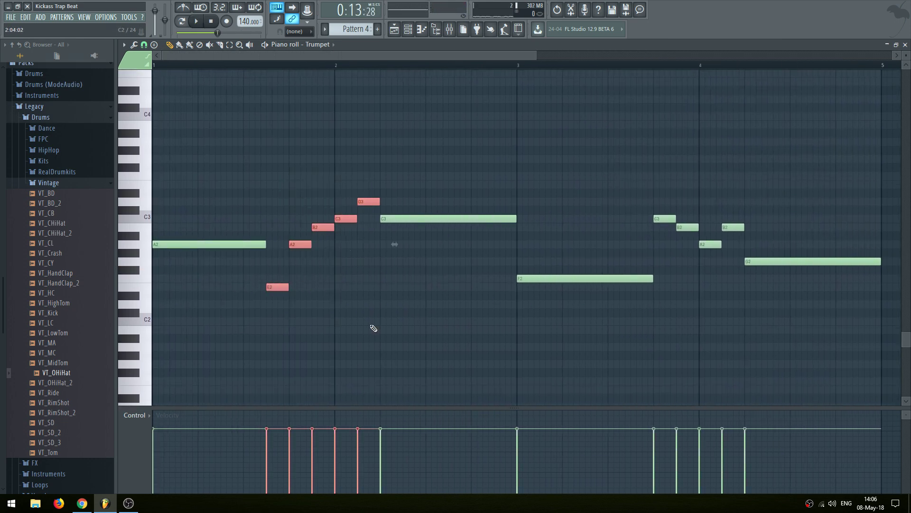
scroll(375, 328, "up", 5)
key("ctrl+Up")
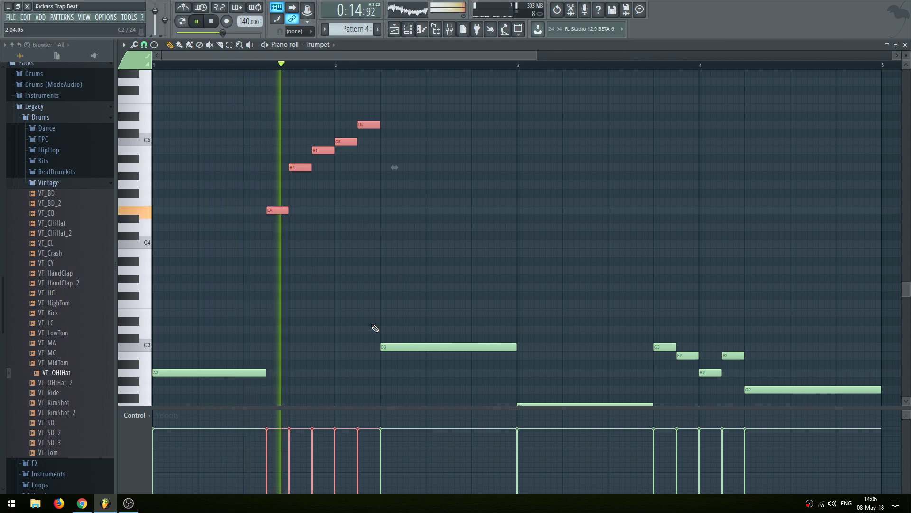
left_click(373, 235)
Delete the D5 note and the short notes between F2 and G2, and slightly shorten the E4, A4, B4 and C5 notes
key("space")
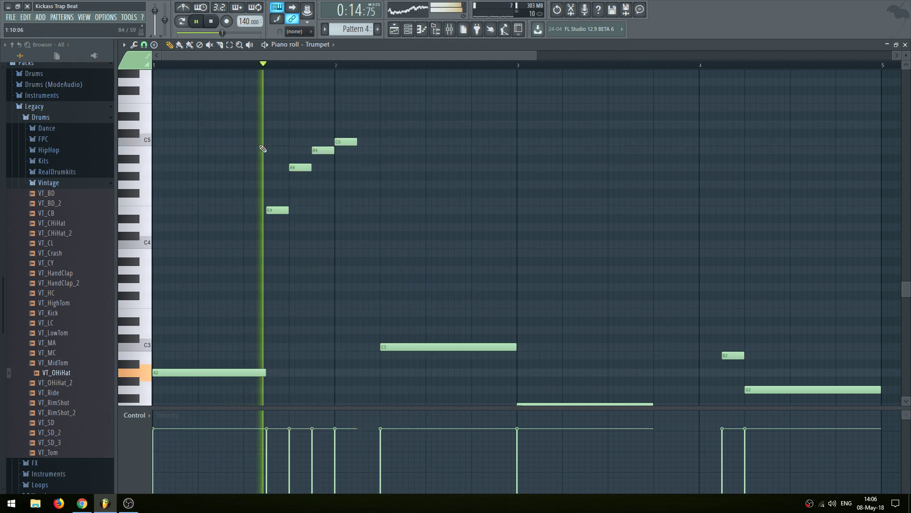
right_click(729, 355)
left_click_drag(305, 211, 338, 214)
left_click(328, 118)
scroll(326, 118, "down", 3)
scroll(355, 214, "up", 3)
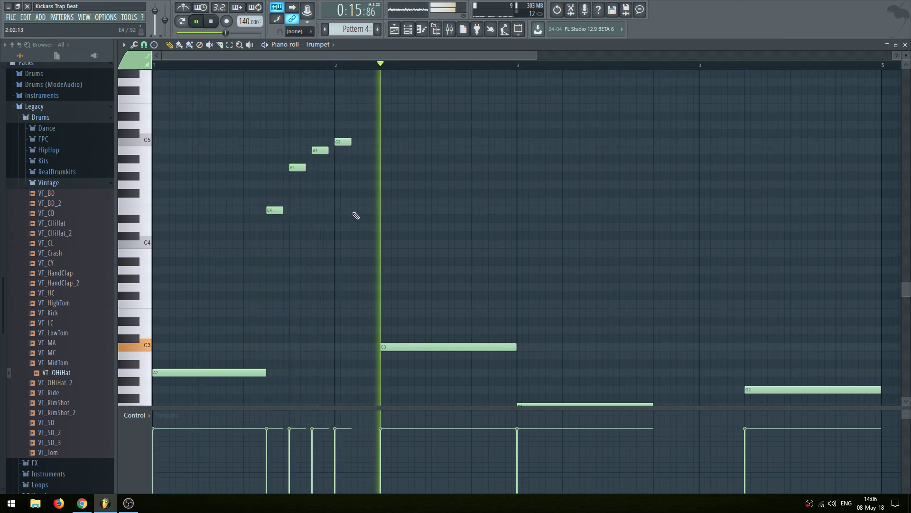
scroll(489, 190, "down", 3)
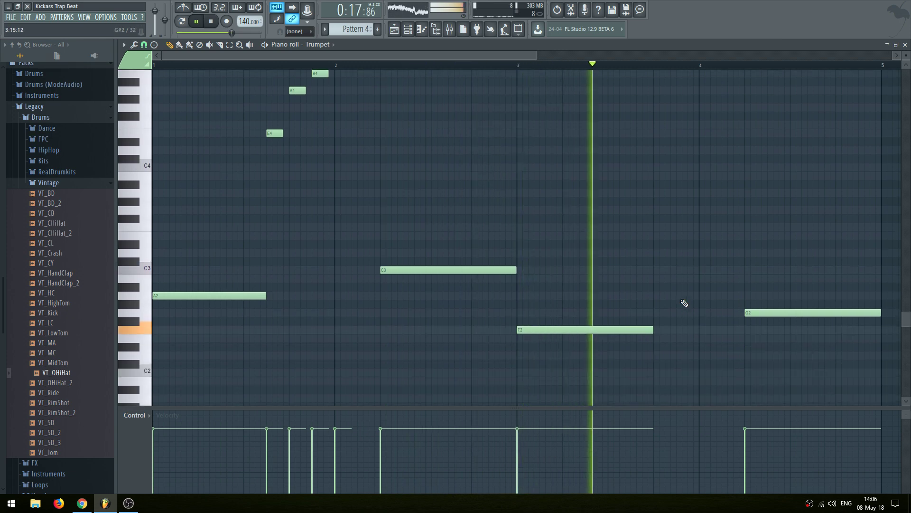
Add a short run G4, C5, D5, G4 after the long F2 note, shortening F2 to end where the run starts
key("space")
scroll(668, 218, "up", 2)
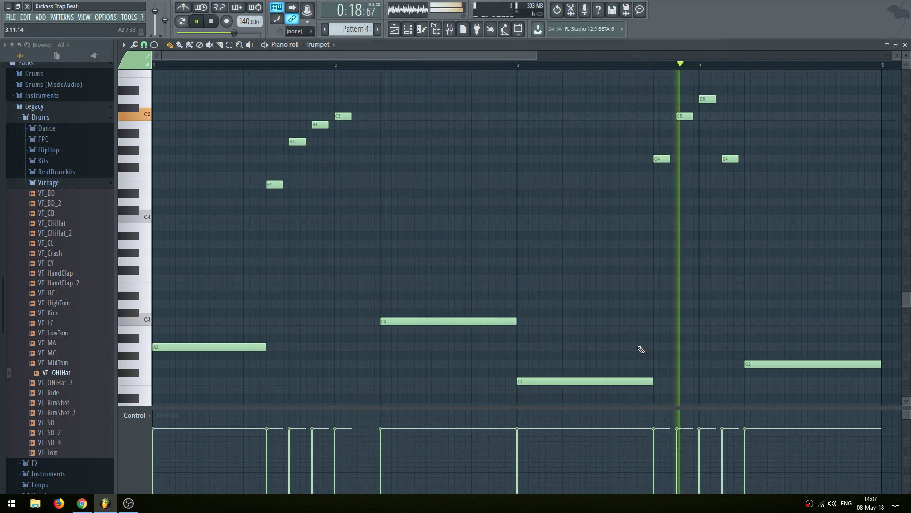
key("space")
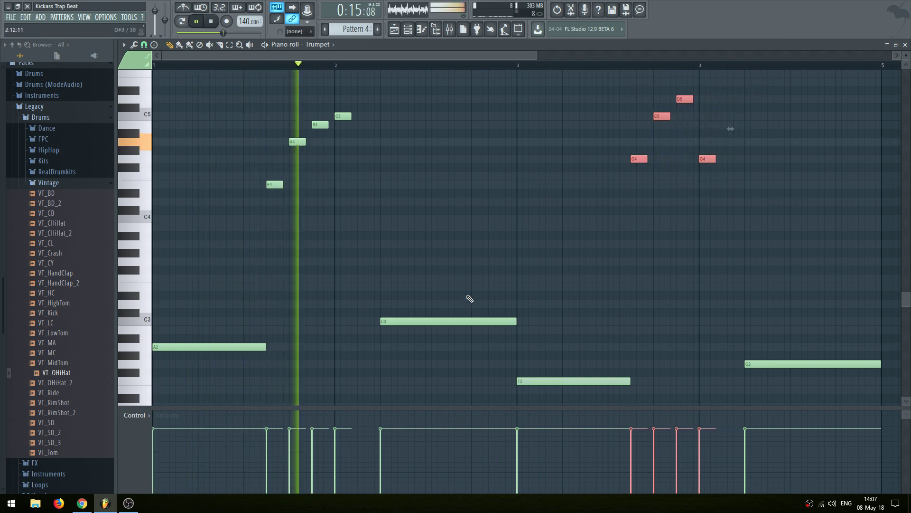
left_click(470, 177, "ctrl")
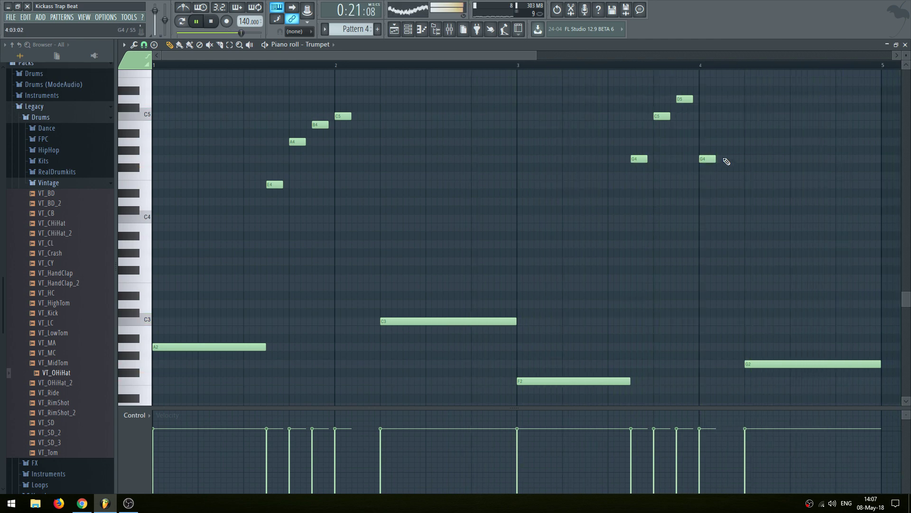
Add a short G3 note just before the long G2 and a short A3 note just before the long C3
left_click_drag(724, 247, 724, 263)
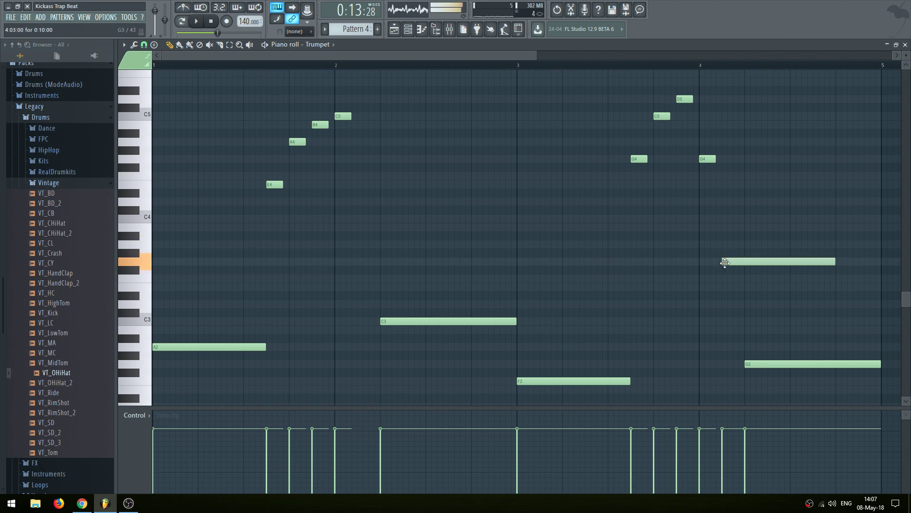
left_click_drag(848, 271, 739, 276)
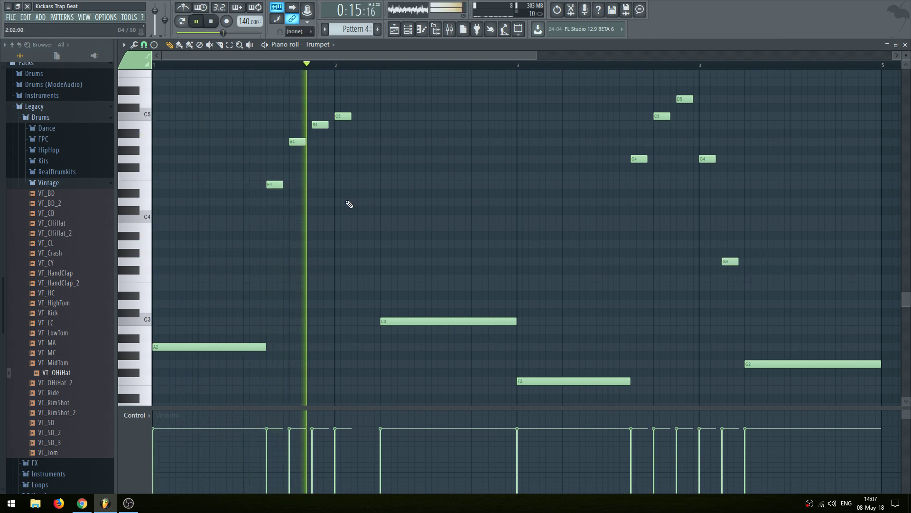
key("space")
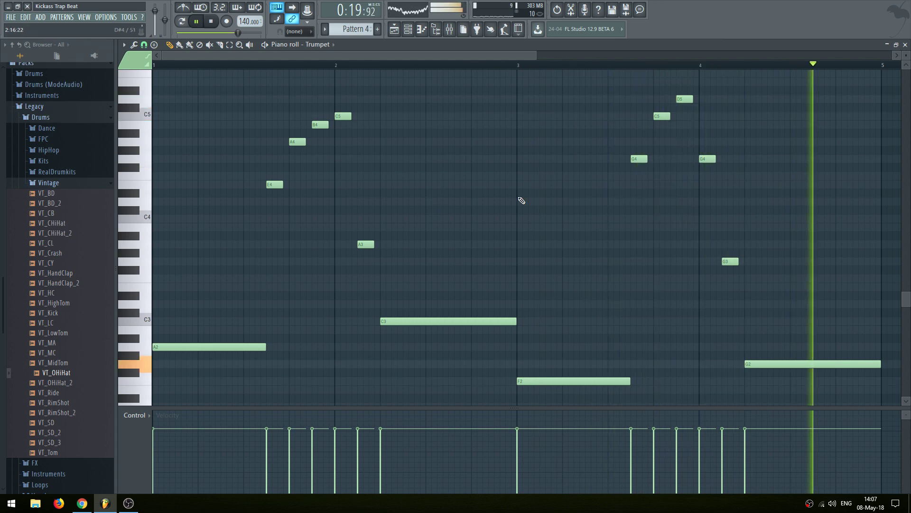
Place a Pattern 4 clip at bar 13 on Track 4 of the playlist and play the arrangement from its beginning
key("F5")
left_click(705, 163)
left_click_drag(705, 164, 701, 162)
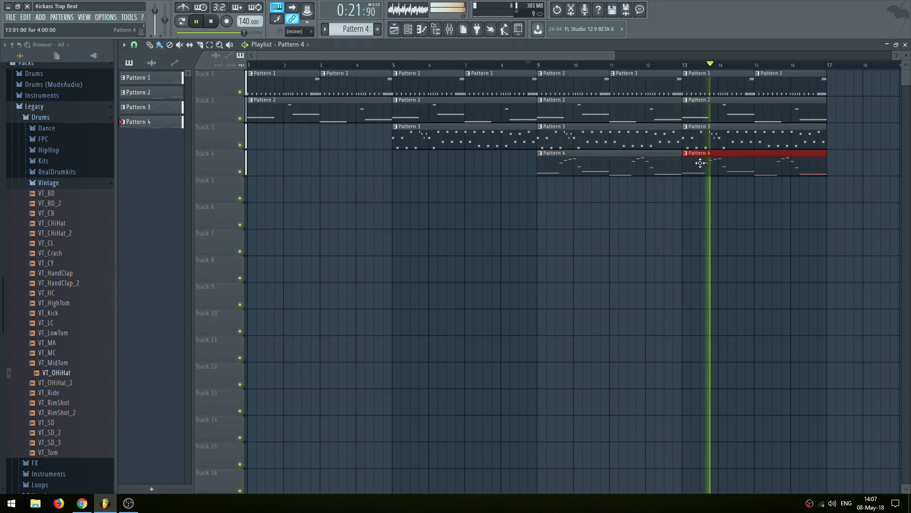
left_click(309, 65)
key("space")
key("space")
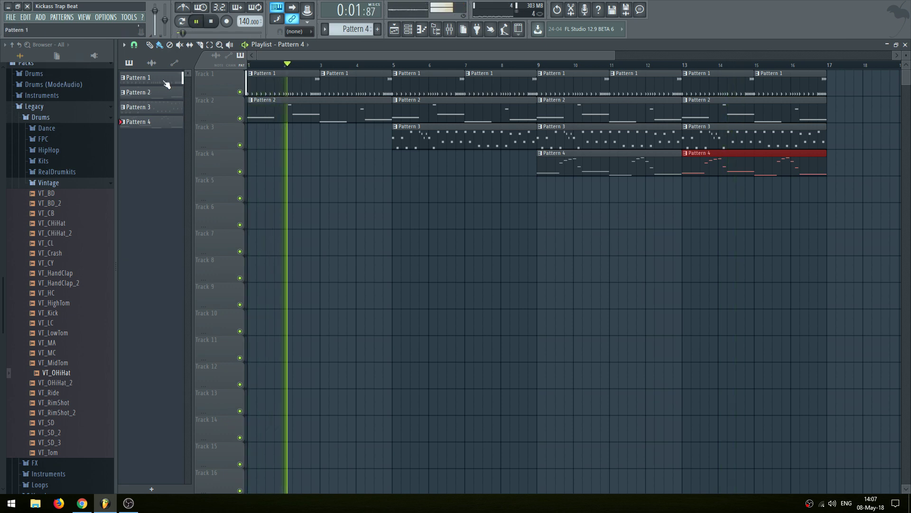
With Pattern 5 selected, open the Classic synth and lower the attack, decay and release of its volume envelope
key("F6")
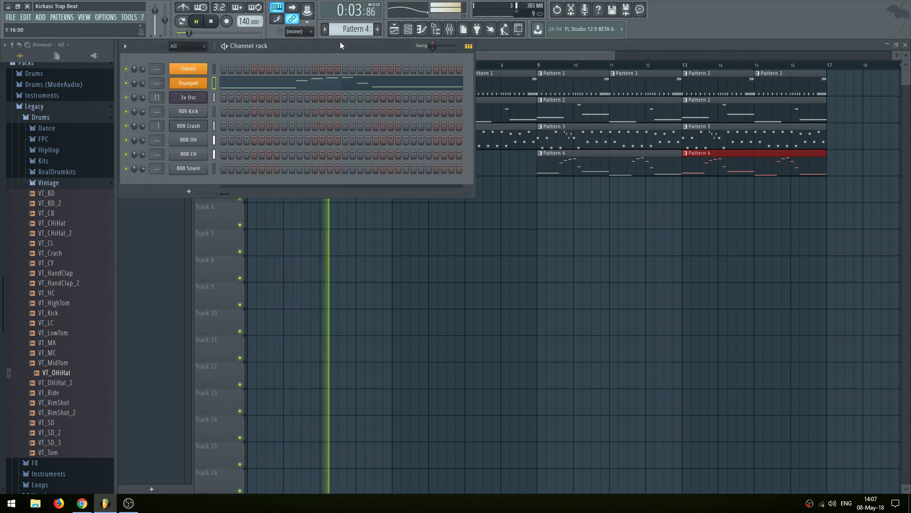
scroll(358, 29, "down", 1)
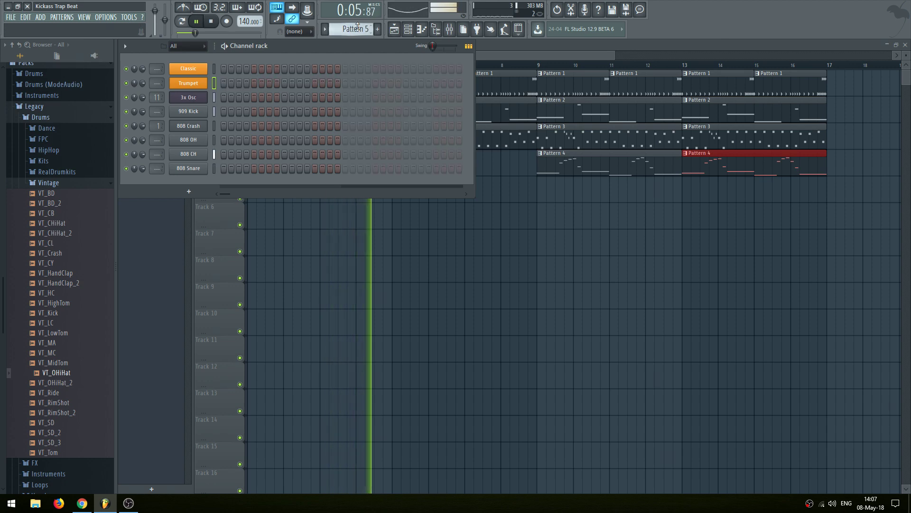
left_click(189, 68)
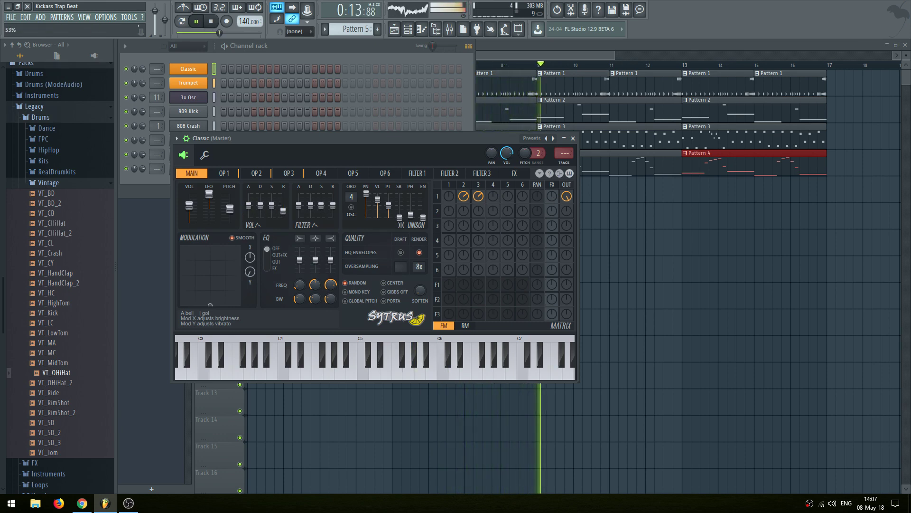
mouse_move(271, 206)
left_mouse_down()
mouse_move(273, 196)
mouse_move(275, 209)
mouse_move(249, 219)
mouse_move(258, 217)
left_mouse_up()
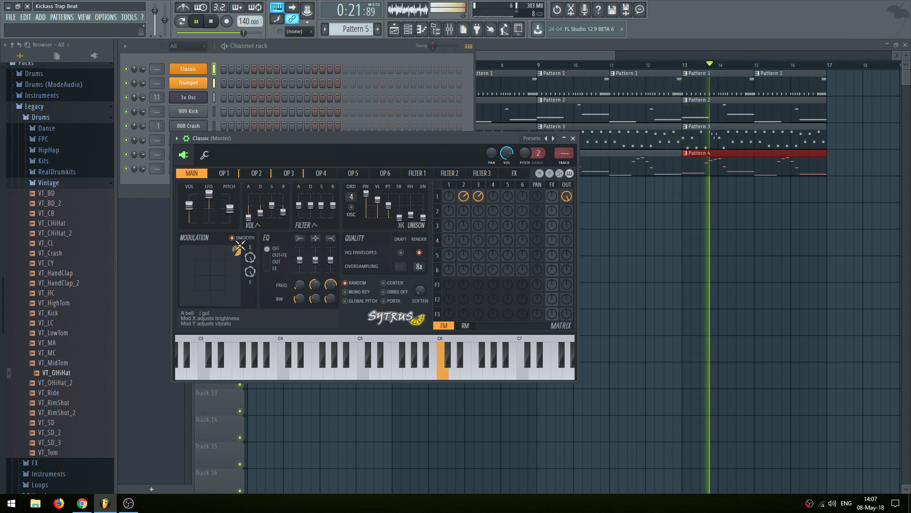
While looping Pattern 3, set the Classic synth's modulation X to the centre and modulation Y to minimum, and close the synth
left_click_drag(230, 259, 247, 283)
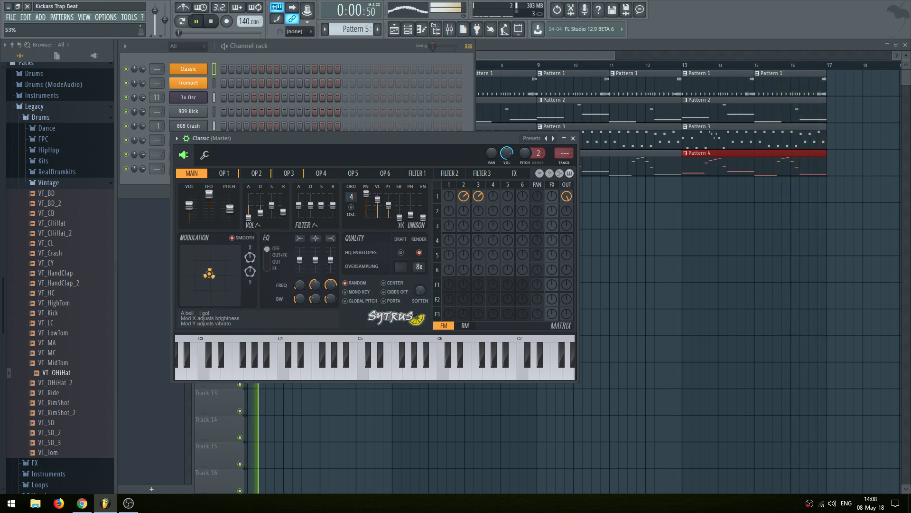
left_click_drag(349, 26, 365, 27)
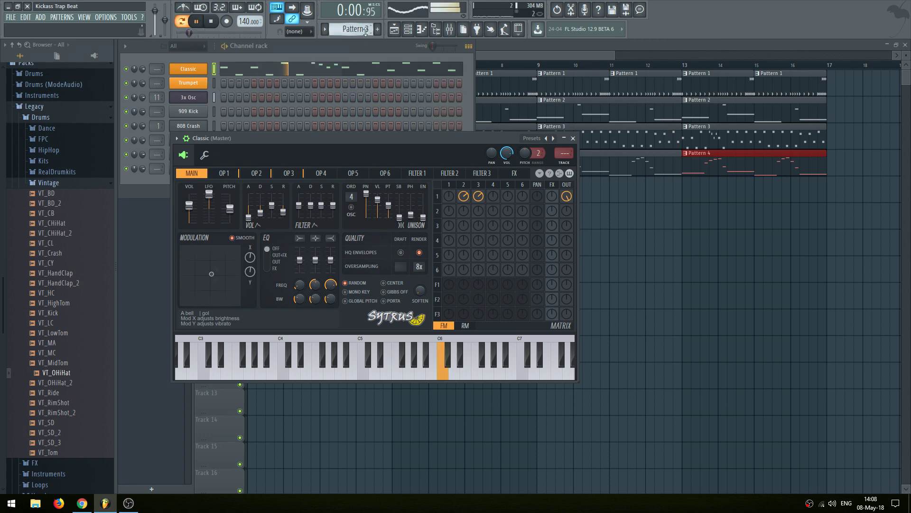
left_click_drag(252, 272, 251, 313)
left_click_drag(250, 259, 250, 304)
left_click_drag(250, 256, 250, 237)
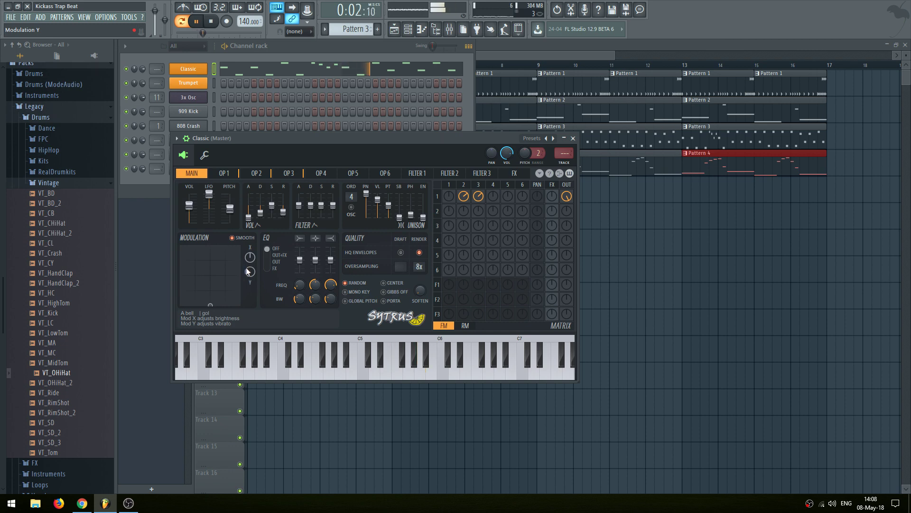
left_click_drag(250, 271, 250, 313)
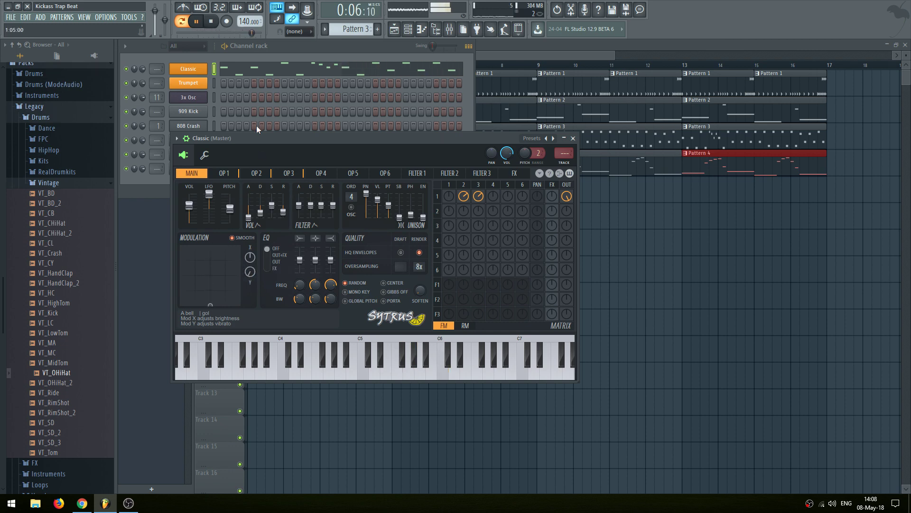
left_click_drag(249, 219, 249, 222)
left_click(668, 294)
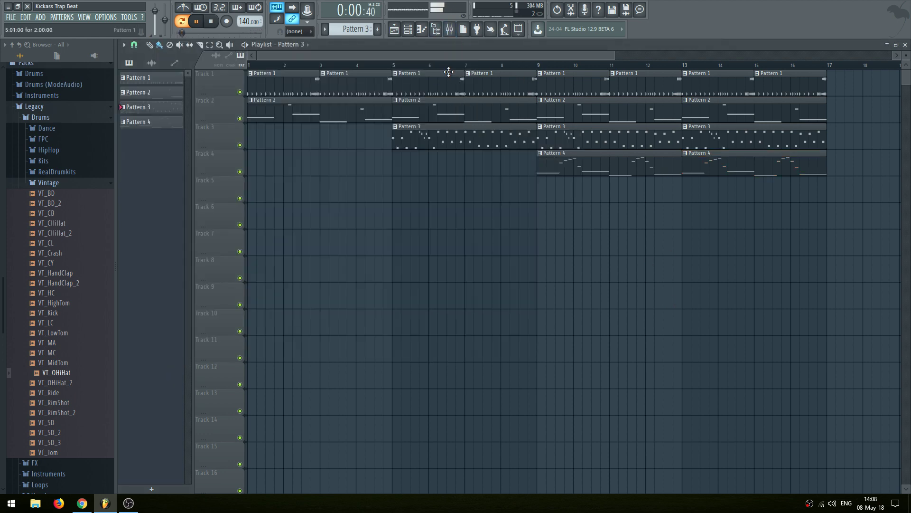
Play the arrangement from bar 5 in song mode and look over the mixer and channel rack
left_click(395, 65)
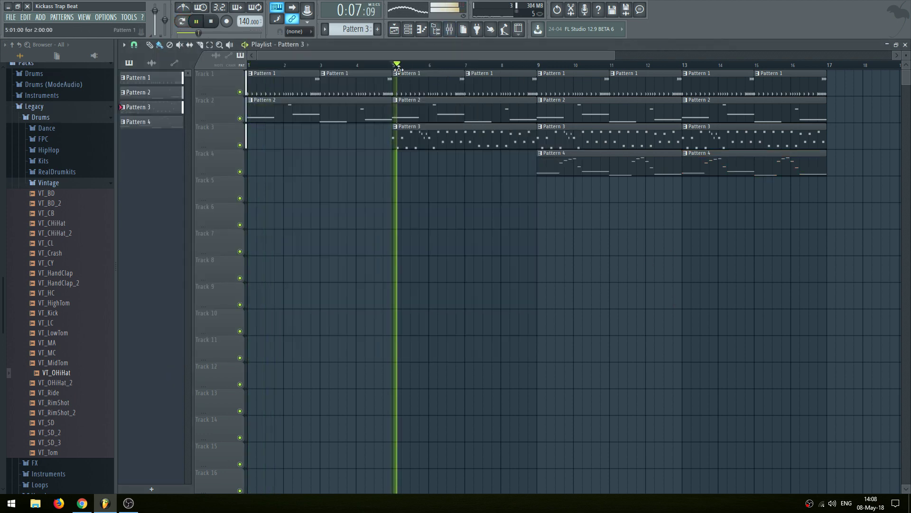
key("F9")
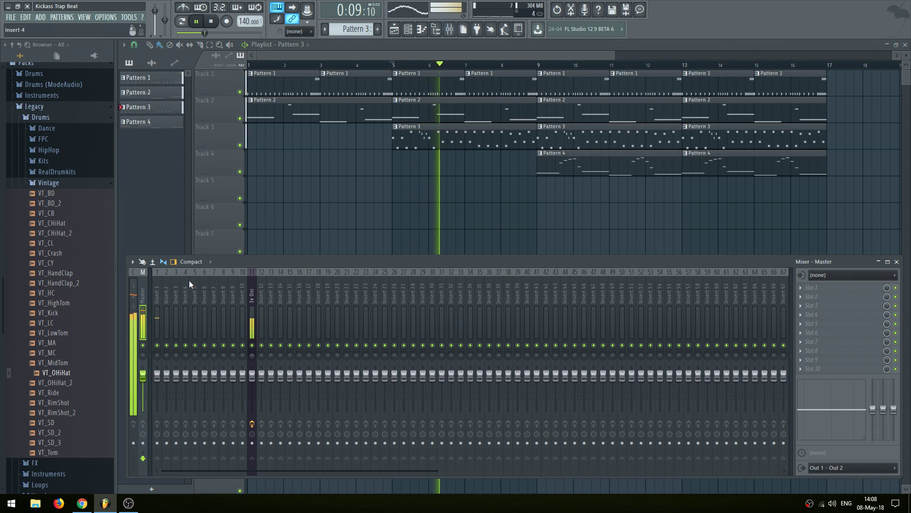
key("F6")
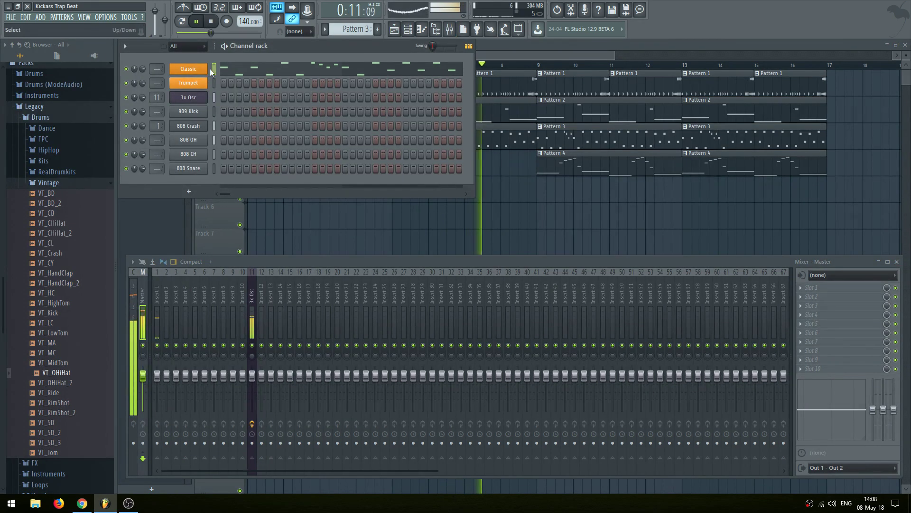
key("F12")
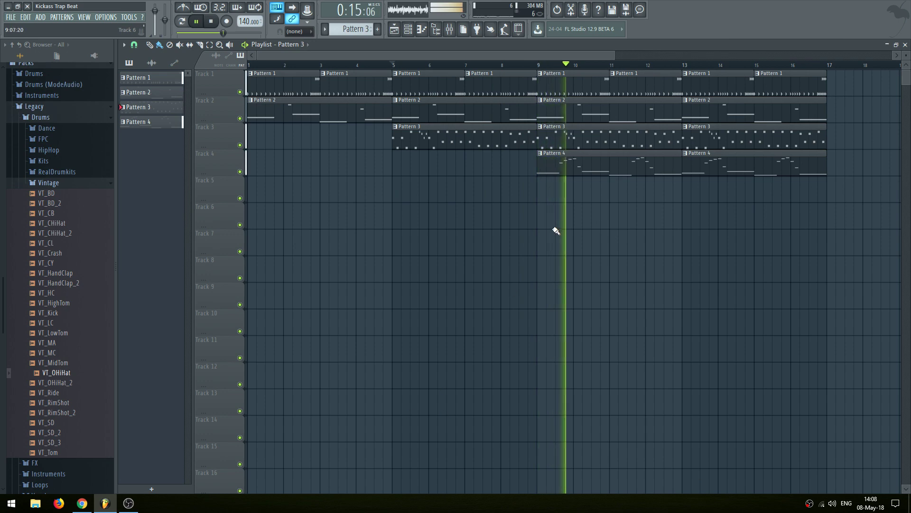
Route the five drum channels from 909 Kick to 808 Snare to mixer tracks 1 to 5 and restart playback
key("F6")
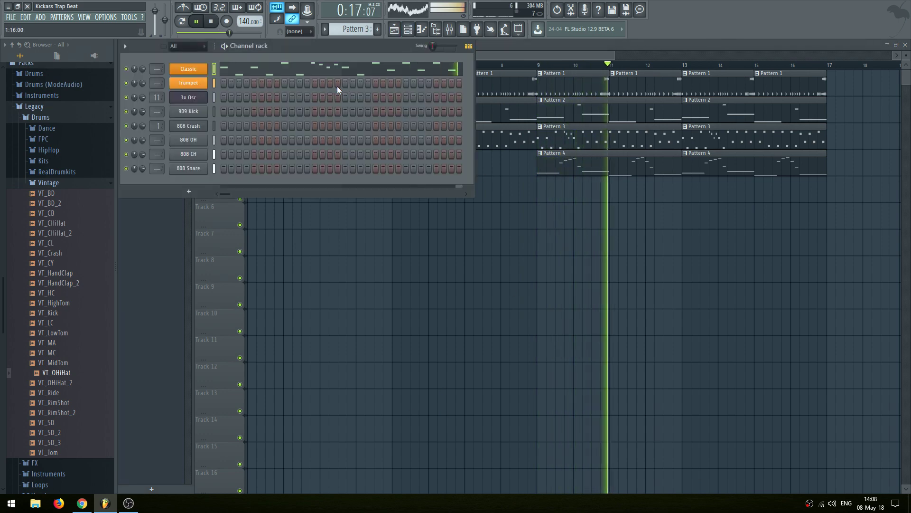
key("F9")
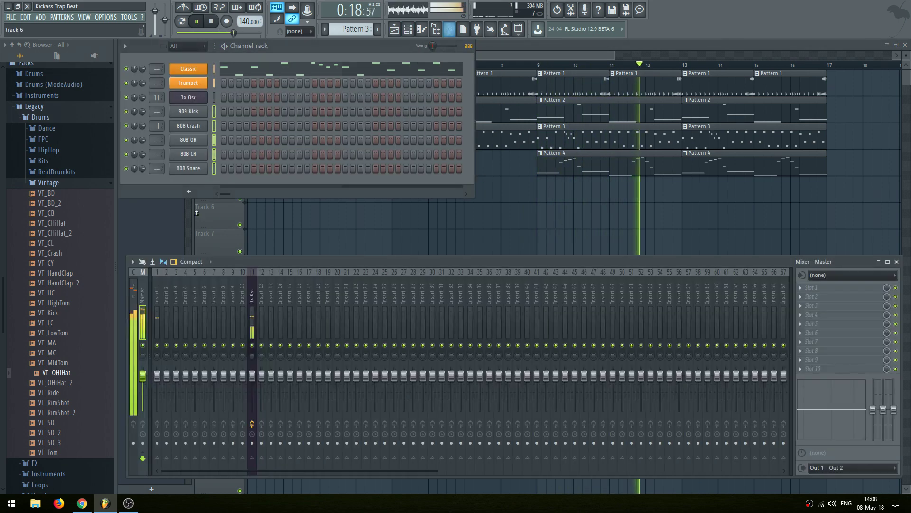
right_click(161, 297)
left_click(285, 346)
key("space")
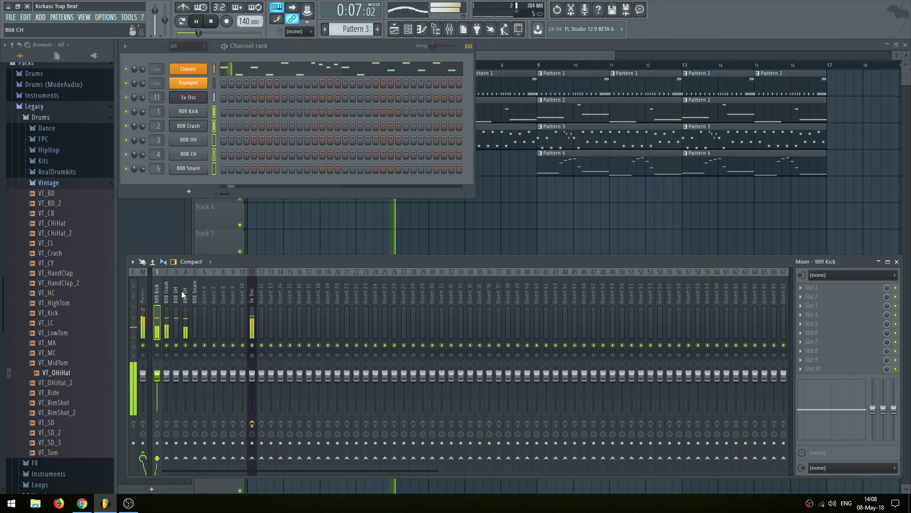
Slightly lower the 3x Osc mixer fader and route the Classic and Trumpet channels to mixer tracks 12 and 13
left_click(252, 359)
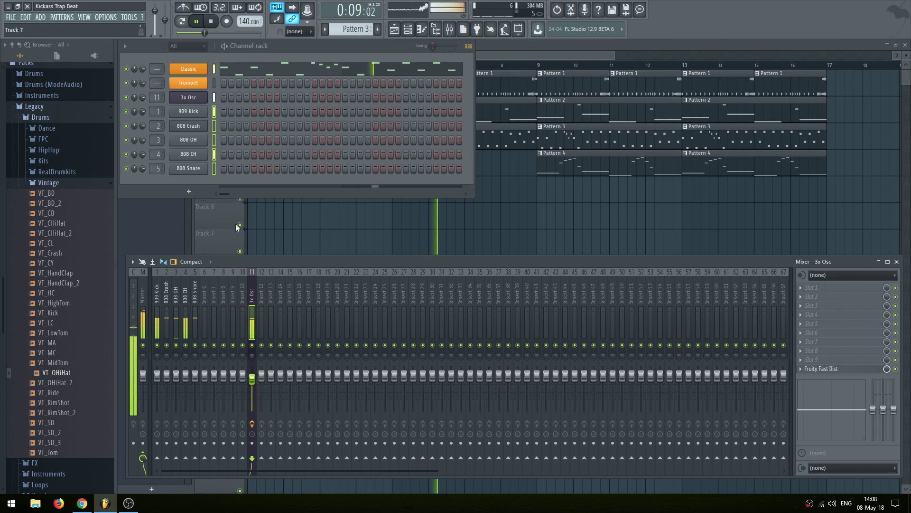
left_click_drag(214, 69, 214, 81)
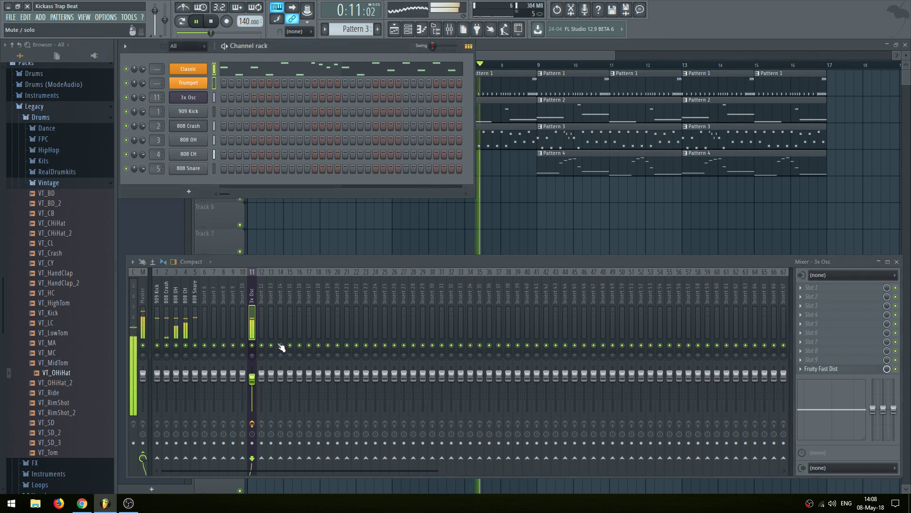
right_click(261, 302)
left_click(393, 355)
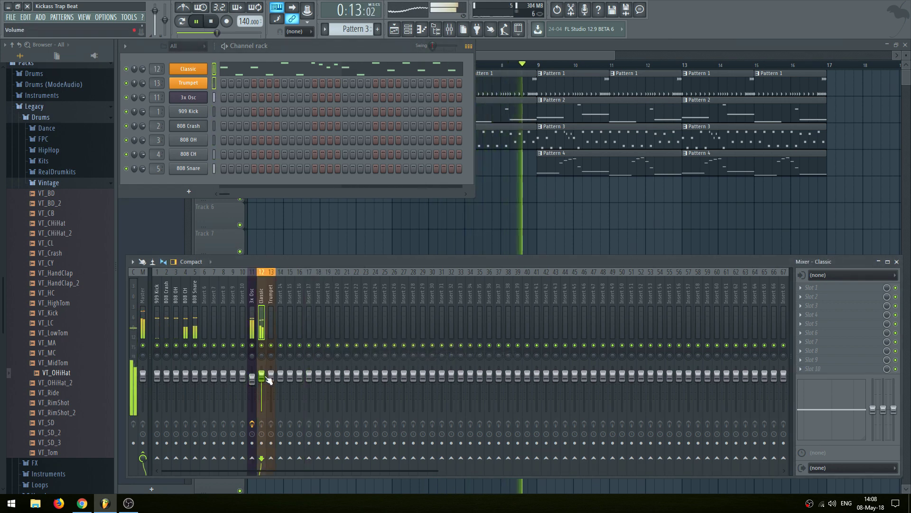
Lower the mixer faders of the Classic, Trumpet, 808 CH, 808 OH and 808 Crash tracks during playback
mouse_move(261, 388)
left_mouse_down()
mouse_move(271, 401)
mouse_move(271, 390)
left_mouse_up()
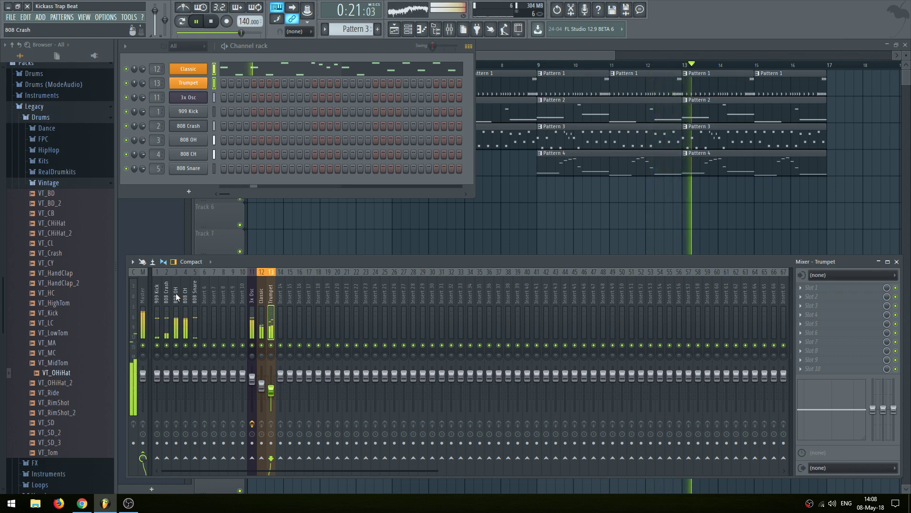
left_click(186, 380)
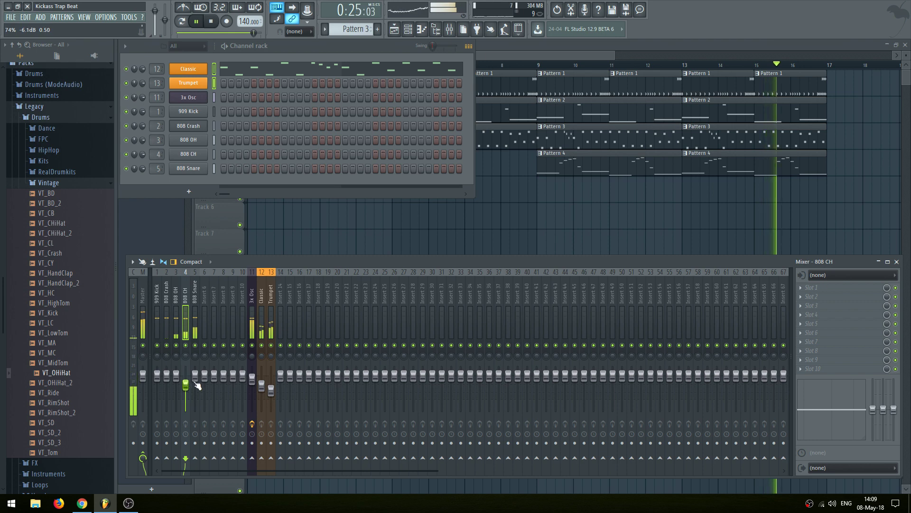
left_click(176, 377)
left_click_drag(176, 381, 179, 384)
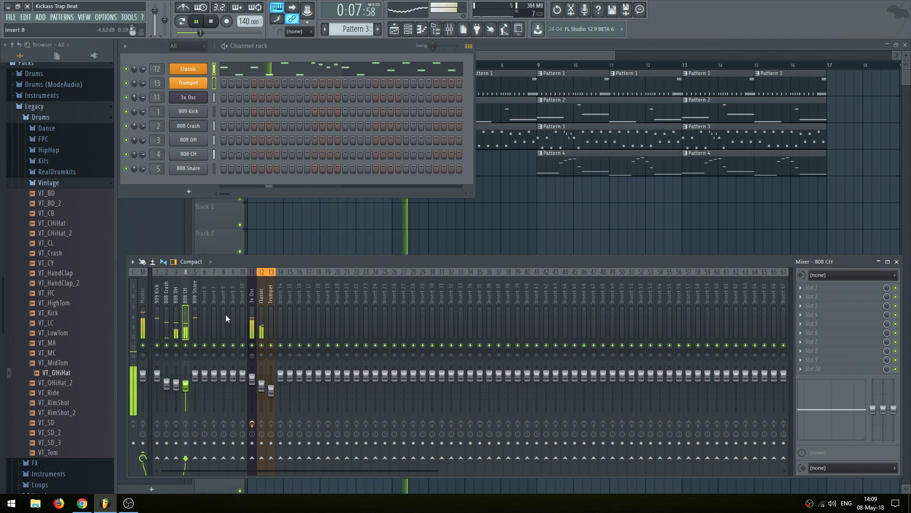
Select the 3x Osc, Classic and Trumpet mixer tracks together and route them only to Insert 10
left_click(252, 291)
mouse_move(253, 292)
left_mouse_down()
mouse_move(277, 295)
mouse_move(266, 300)
left_mouse_up()
right_click(275, 291)
left_click(252, 292)
right_click(246, 299)
left_click(245, 297)
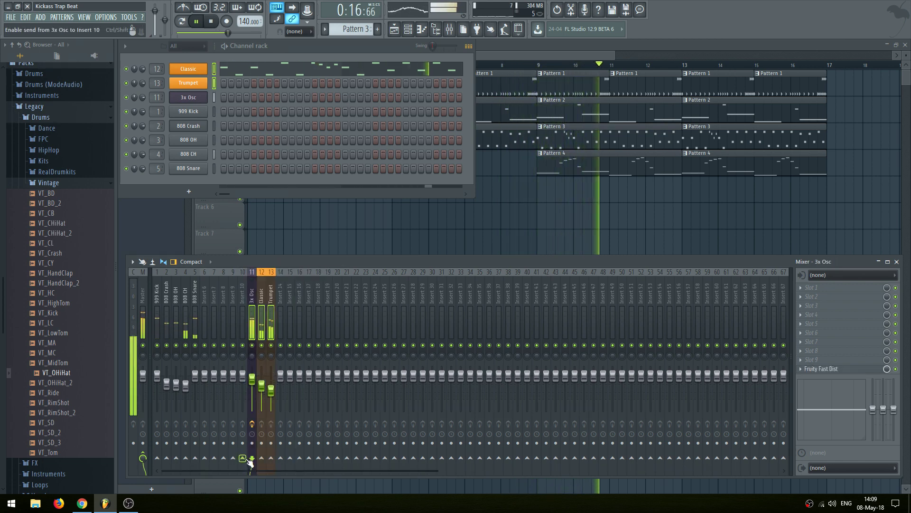
right_click(243, 458)
left_click(255, 470)
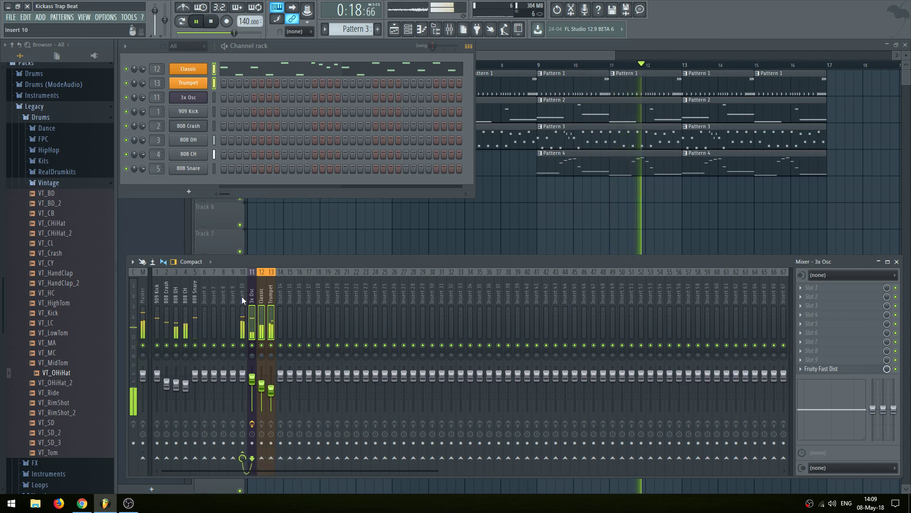
Create an automation clip for the volume fader of Insert 10
left_click(243, 376)
right_click(243, 376)
left_click(266, 413)
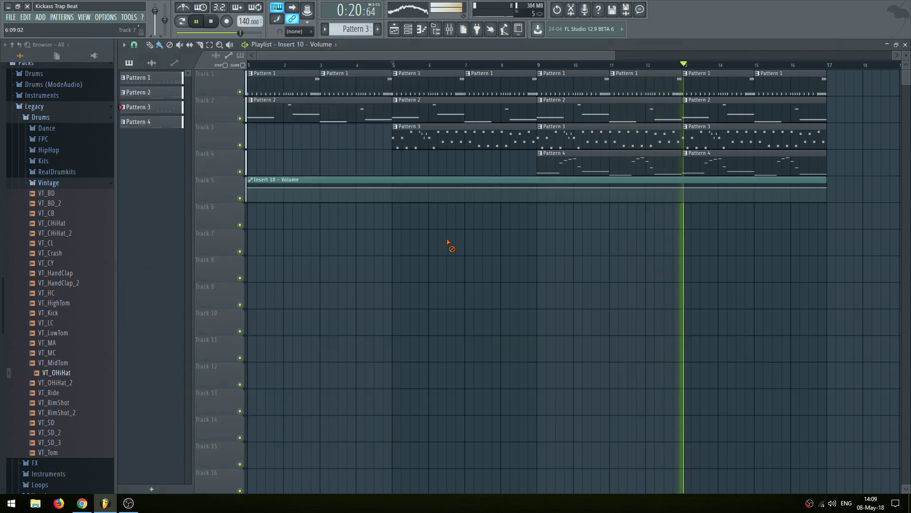
Lower the automation clip's first point to zero and add a full-level point at step 3 of bar 1, forming a short fade-in
left_click_drag(612, 55, 327, 55)
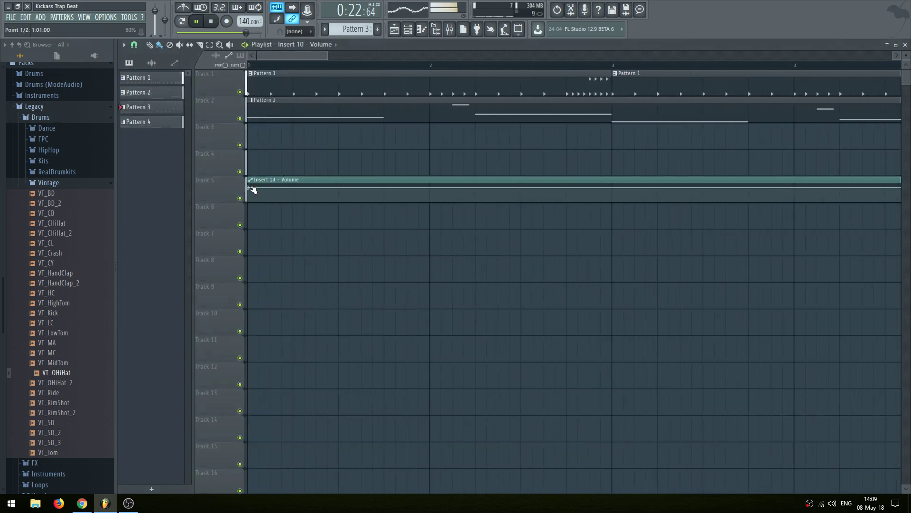
left_click_drag(250, 190, 244, 211)
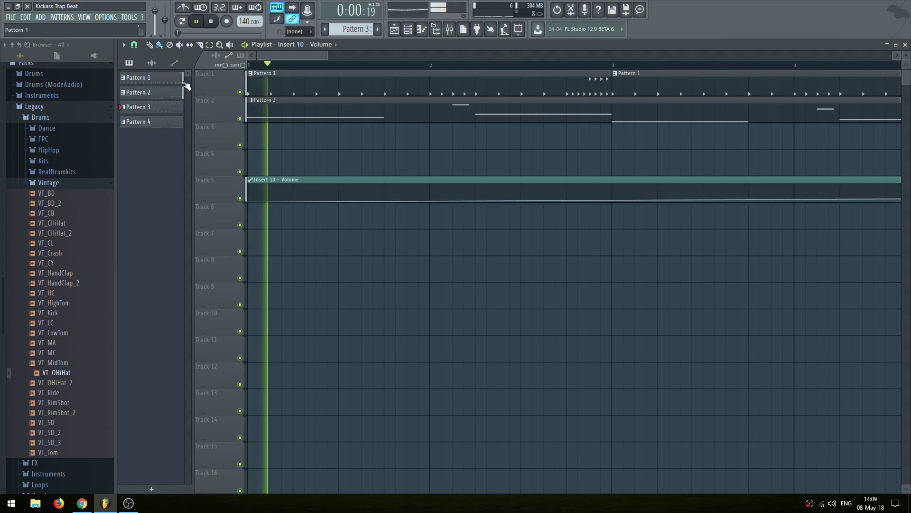
key("space")
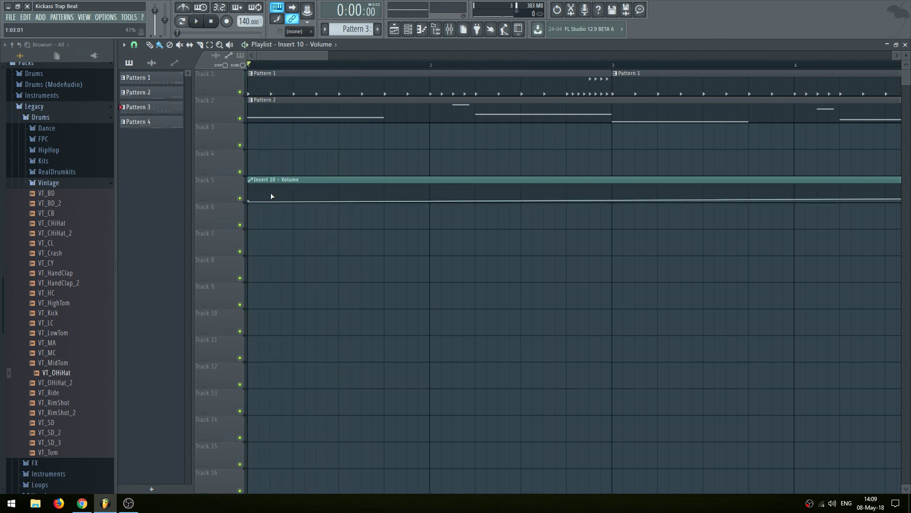
right_click(272, 194)
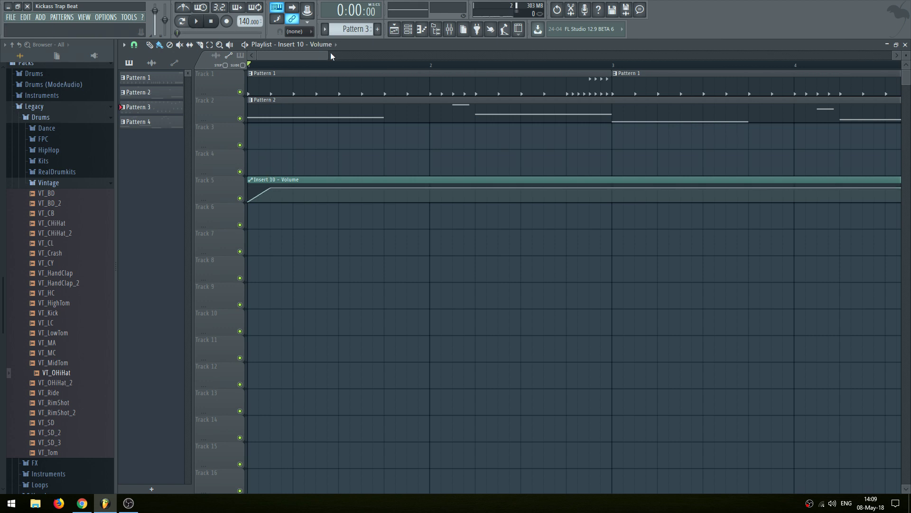
Enlarge playlist track 5, slice the volume automation clip at the end of its ramp and delete the remainder
left_click_drag(326, 55, 99, 138)
right_click(237, 203)
mouse_move(267, 241)
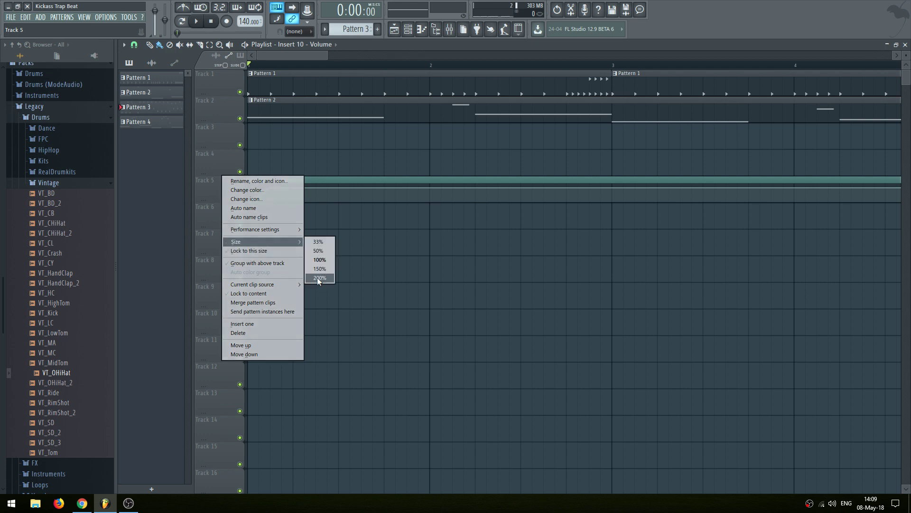
left_click(315, 273)
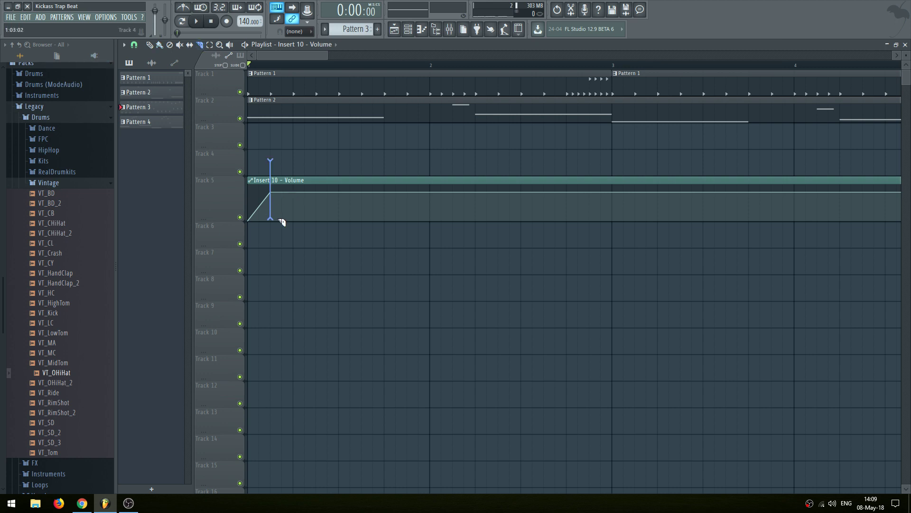
right_click(310, 191)
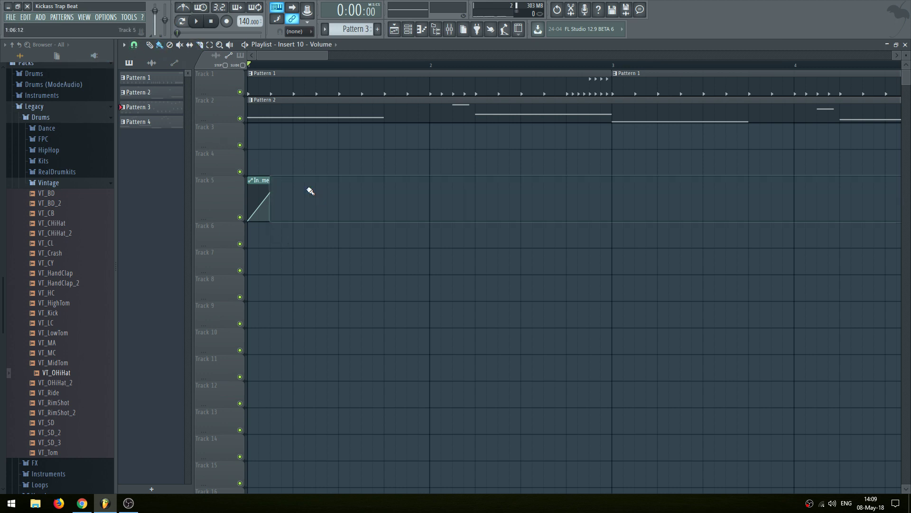
Change the automation ramp into a steep S-shaped curve and audition it from the start of the song
key("space")
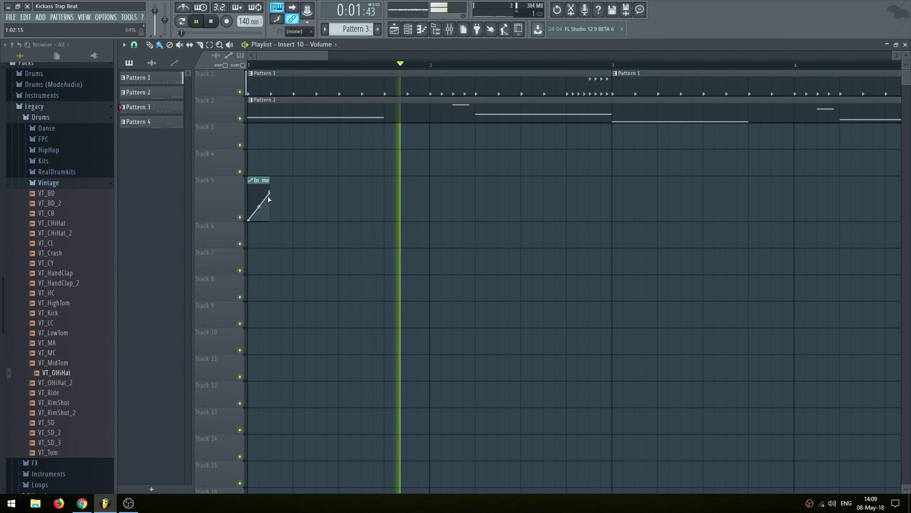
right_click(271, 193)
left_click(304, 269)
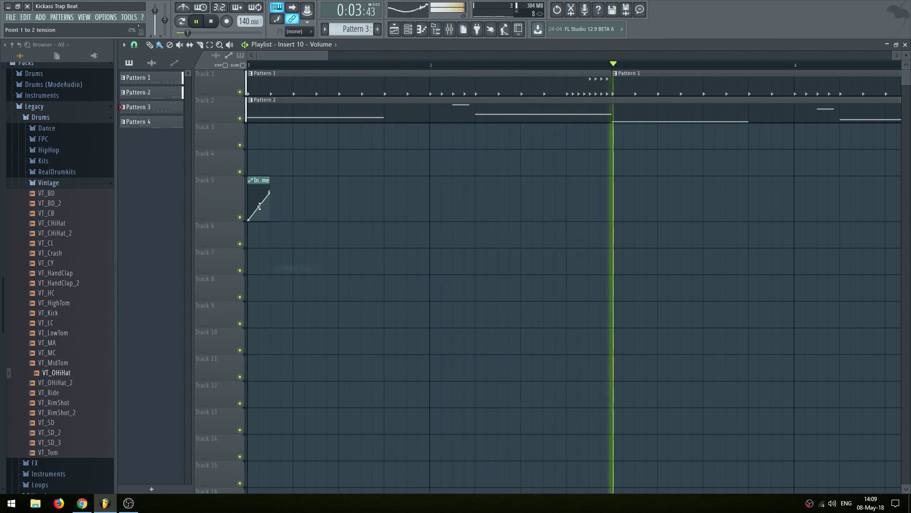
key("space")
key("space")
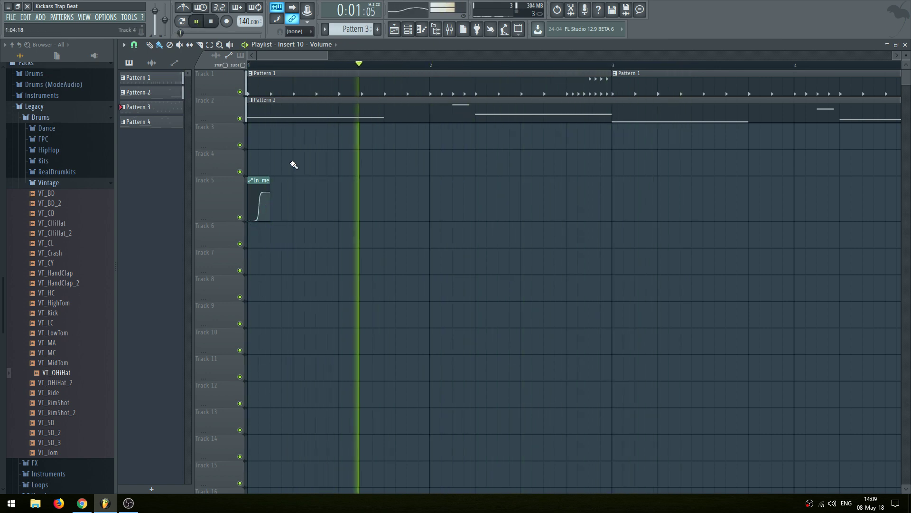
key("space")
key("space")
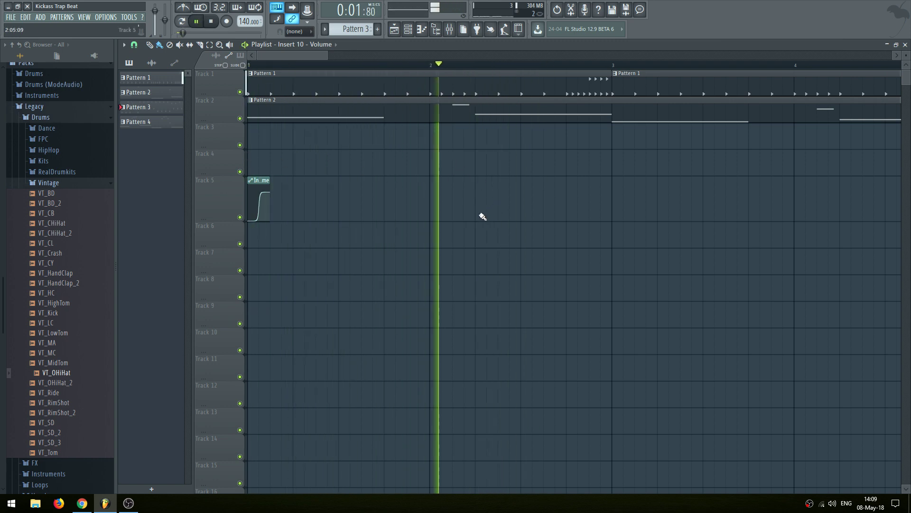
Place copies of the volume automation clip on track 5 at beat 2 of bar 2, bar 3 and beat 2 of bar 4
left_click(480, 214)
left_click(359, 204)
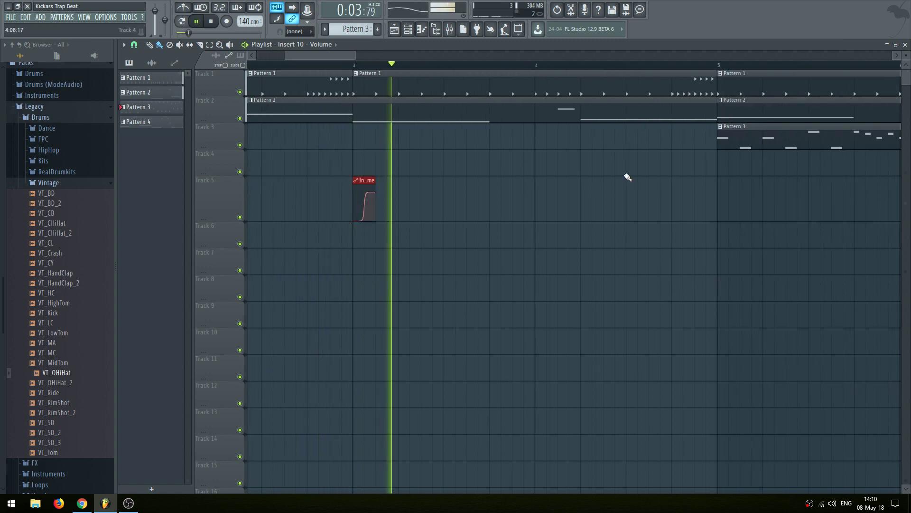
left_click(587, 204)
left_click_drag(357, 56, 484, 56)
left_click(418, 199)
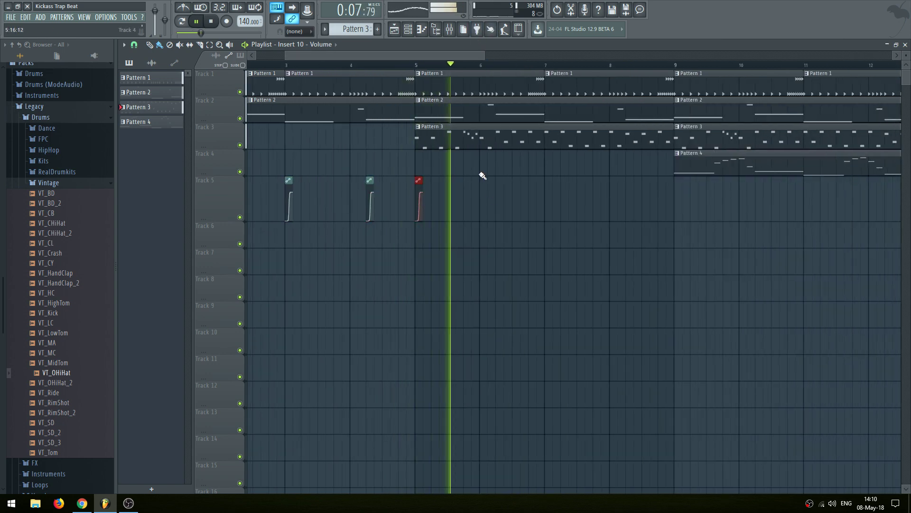
right_click(419, 190)
Select the four automation clips in bars 1 to 4 and duplicate them every four bars through bar 16
left_click_drag(285, 55, 255, 55)
left_click_drag(482, 190, 183, 214)
left_click_drag(502, 282, 286, 279)
key("ctrl+b")
left_click_drag(586, 268, 427, 272)
key("ctrl+b")
left_click_drag(542, 258, 467, 259)
key("ctrl+b")
left_click_drag(409, 247, 627, 254)
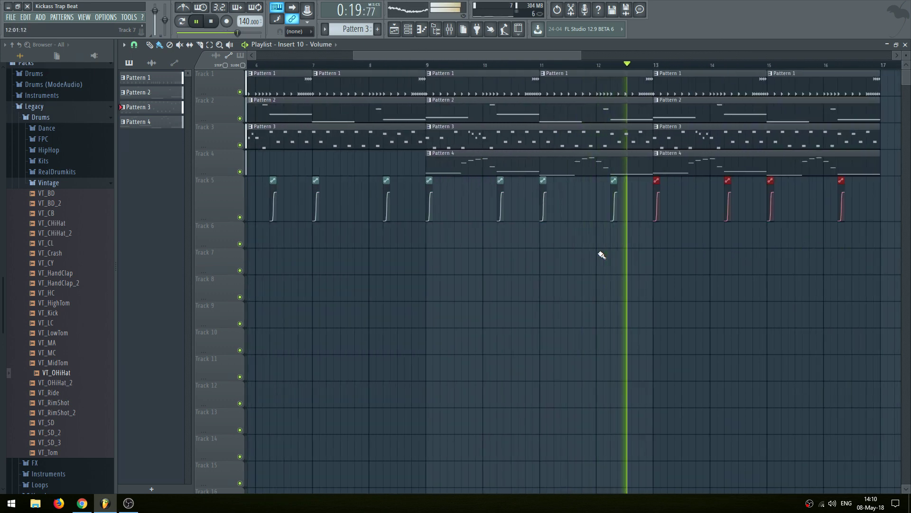
left_click_drag(538, 261, 905, 291)
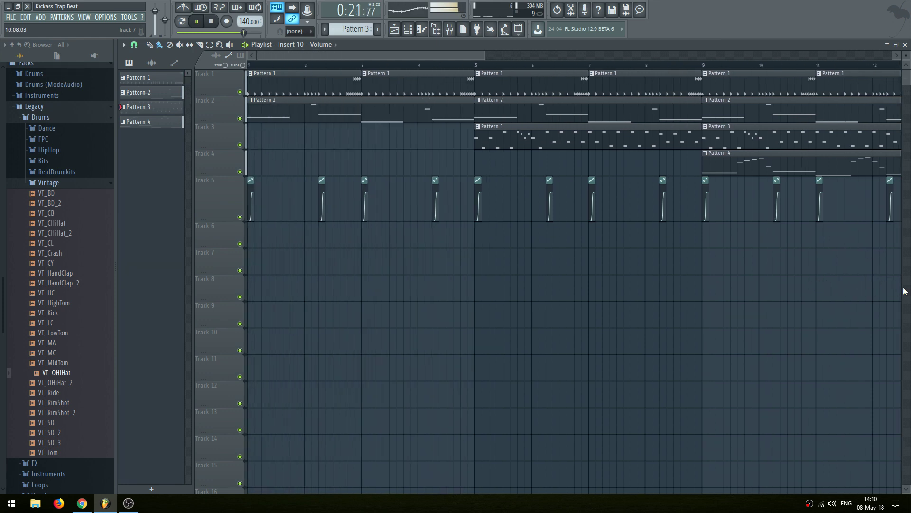
Play the arrangement from the start and from bar 9, and raise the automation clip's first point slightly above zero
left_click_drag(483, 55, 353, 55)
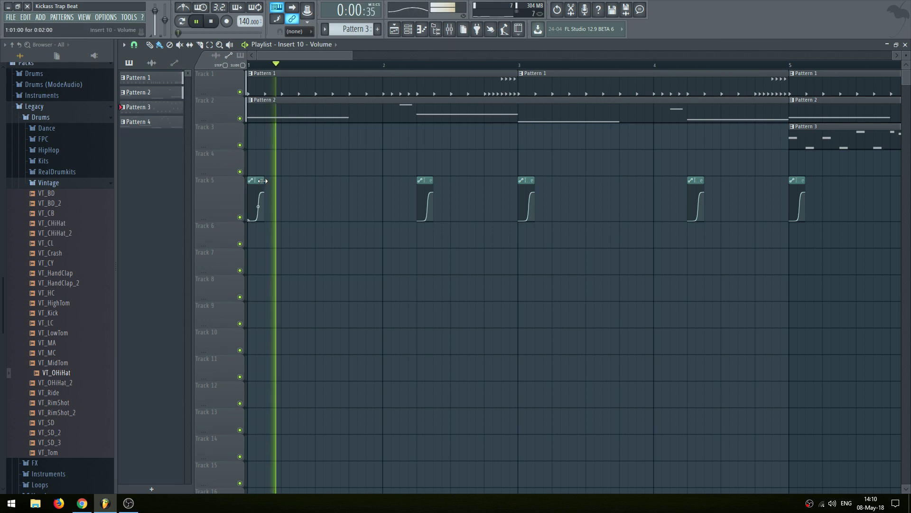
key("space")
key("space")
left_click_drag(665, 175, 143, 161)
left_click_drag(778, 90, 543, 79)
left_click(554, 65)
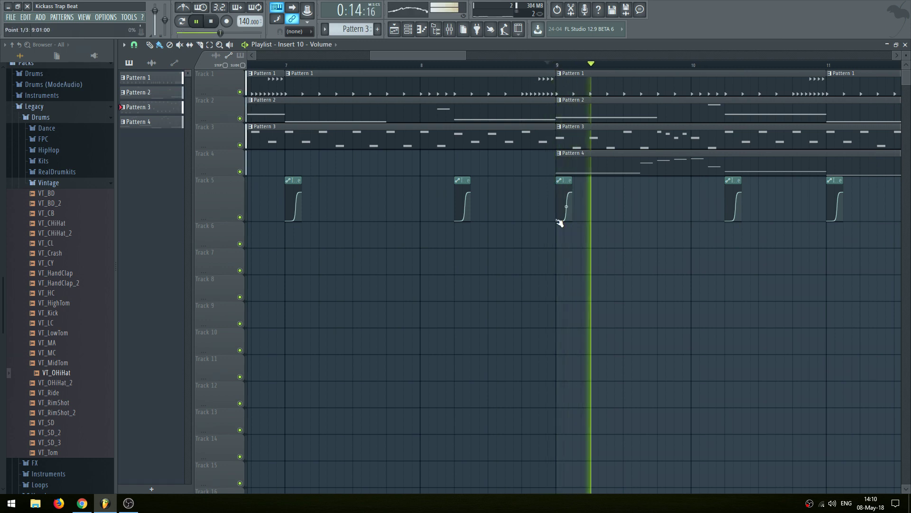
left_click_drag(696, 244, 372, 230)
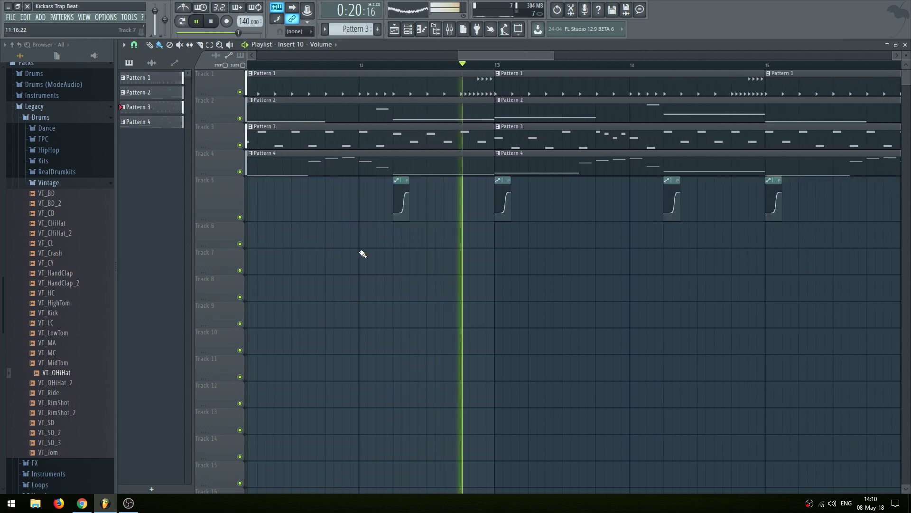
Show the mixer and load Fruity parametric EQ 2 on the 909 Kick track
key("F9")
left_click(158, 297)
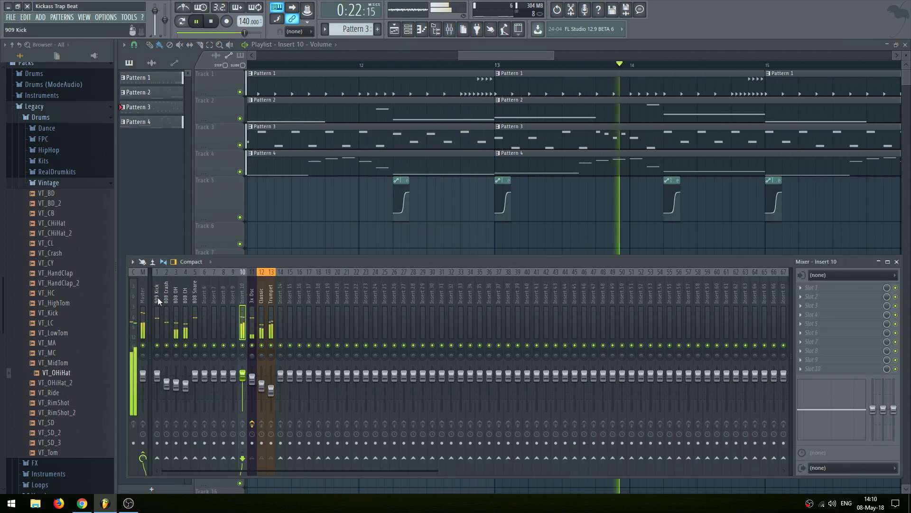
left_click(811, 287)
left_click(676, 330)
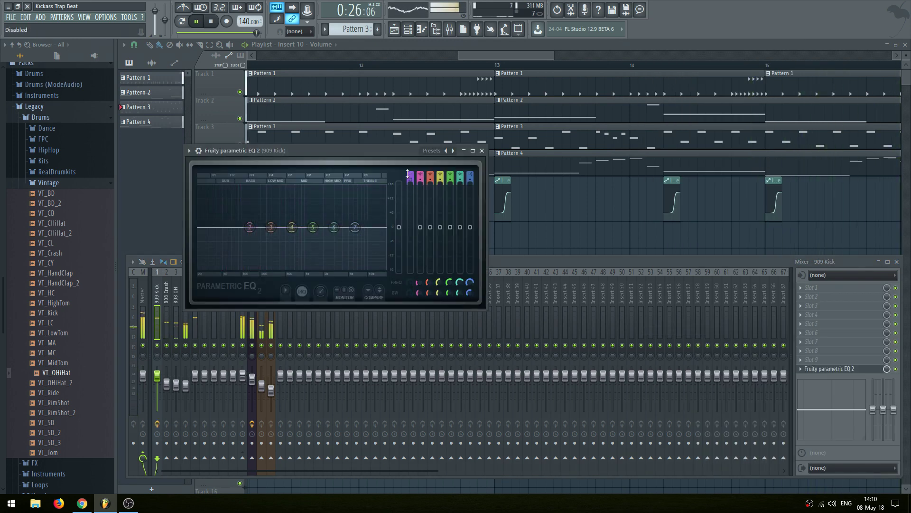
Shape the kick's EQ with a high-pass on band 1, boosts on bands 2 and 6, a cut on band 5 and a low-pass on band 7
left_click_drag(410, 177, 411, 171)
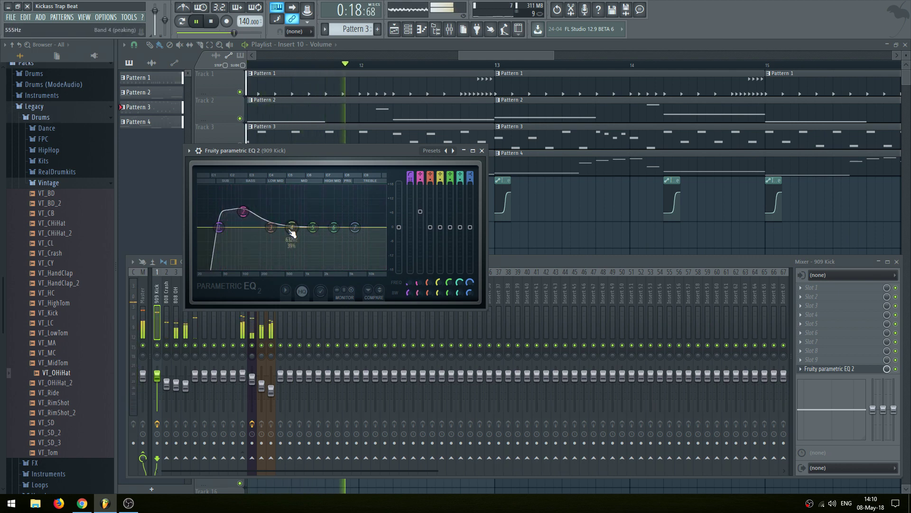
left_click_drag(289, 216, 355, 216)
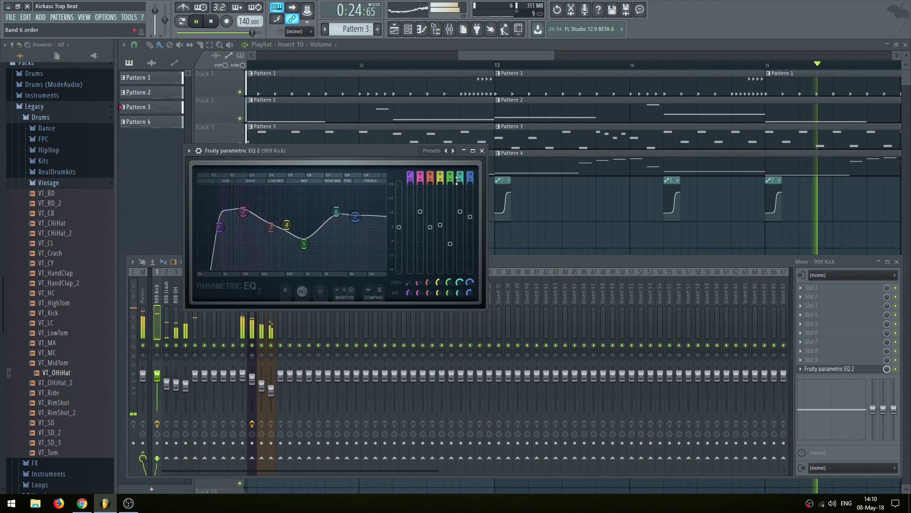
left_click_drag(470, 178, 470, 189)
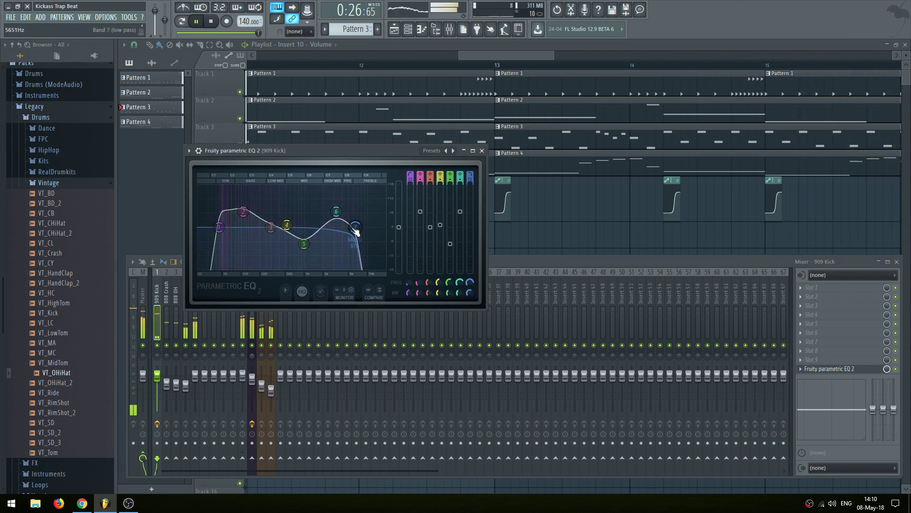
left_click_drag(332, 221, 337, 217)
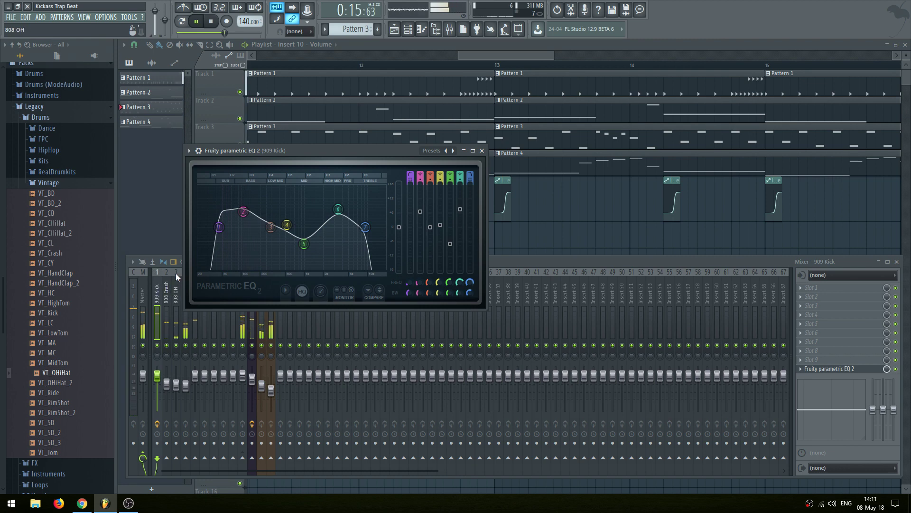
Bring the mixer to the front and lower the Trumpet fader slightly
left_click(536, 265)
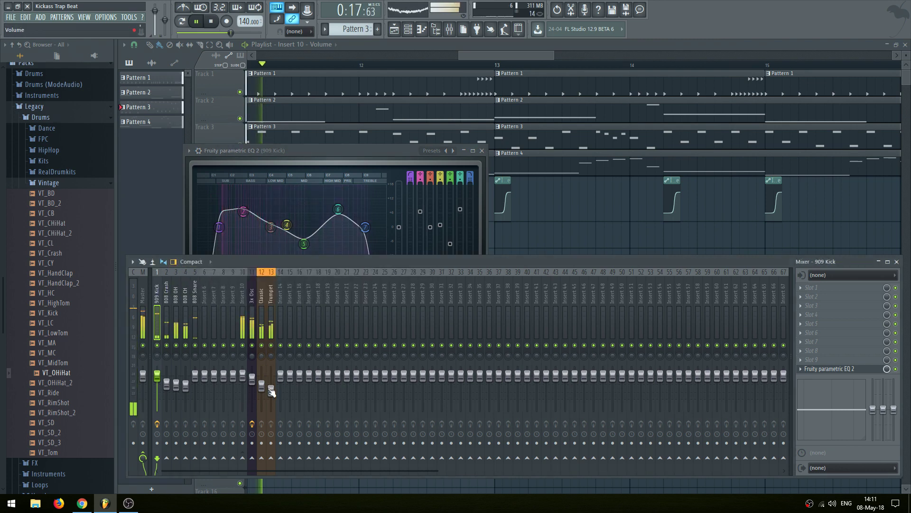
left_click_drag(271, 389, 271, 391)
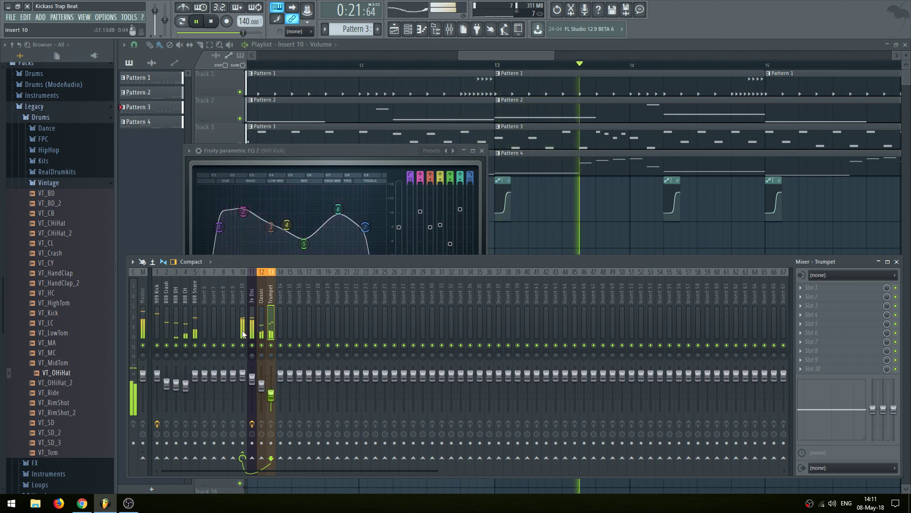
Load Fruity Reeverb 2 in the first free effect slot of the Classic mixer track
left_click(261, 306)
left_click(813, 288)
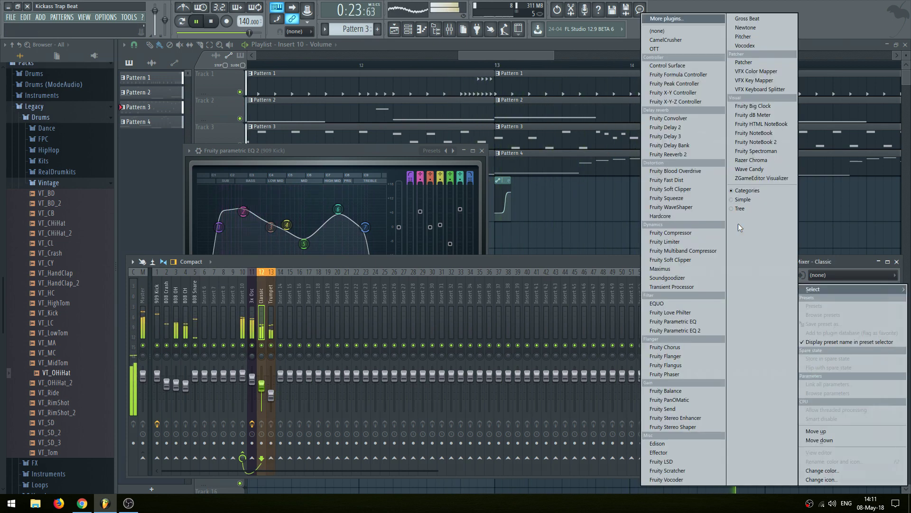
left_click(674, 156)
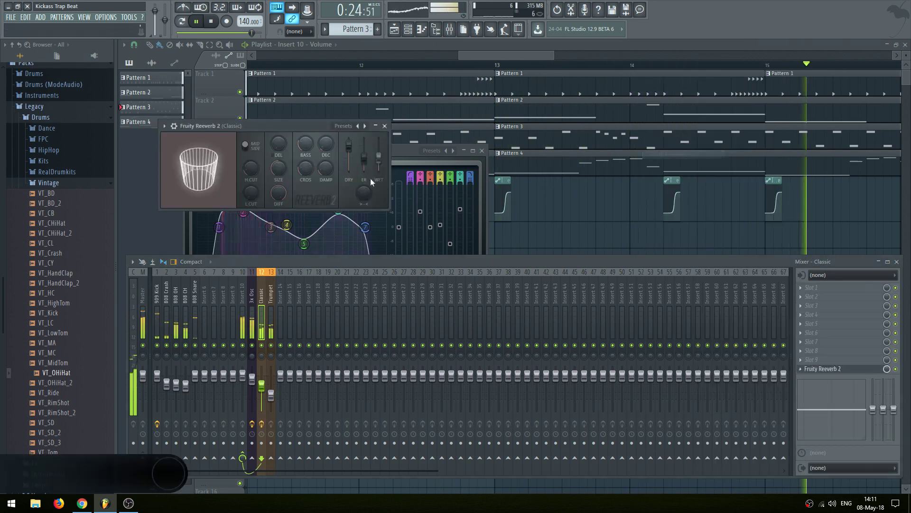
left_click(10, 17)
left_click(23, 83)
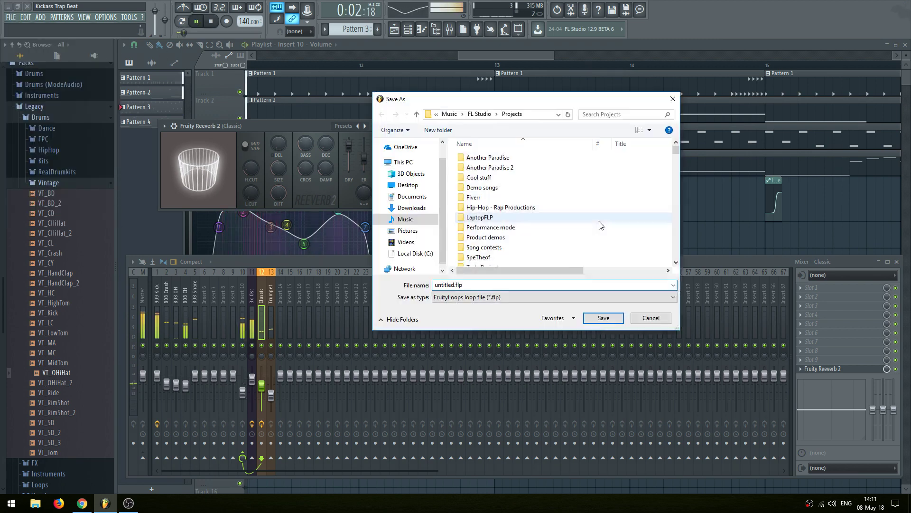
right_click(601, 225)
left_click(497, 322)
left_click(651, 318)
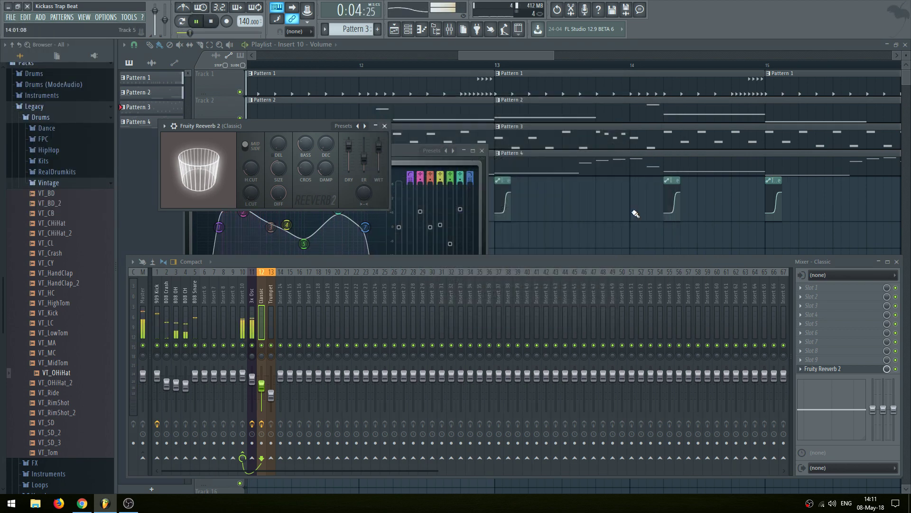
Return the playlist to bar 1, switch to the empty Pattern 5 and insert a Sytrus channel above Classic
left_click_drag(460, 54, 112, 61)
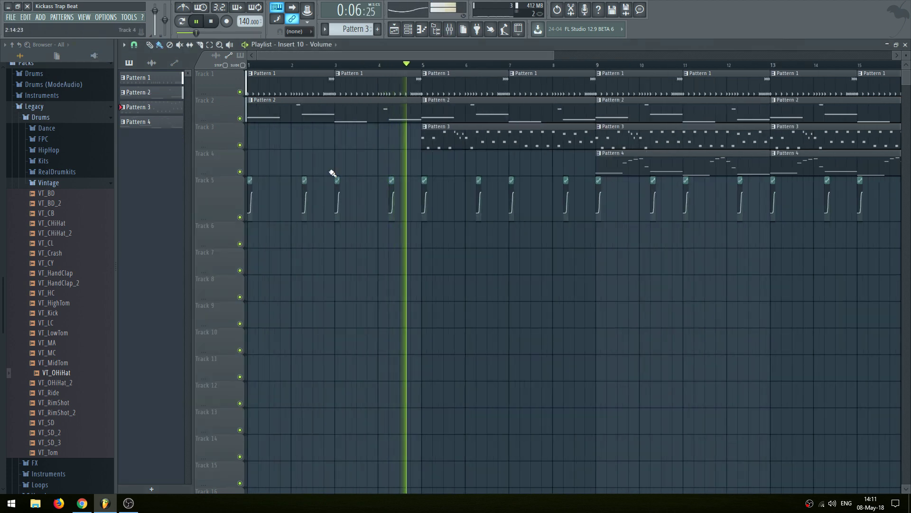
key("F6")
scroll(352, 24, "down", 2)
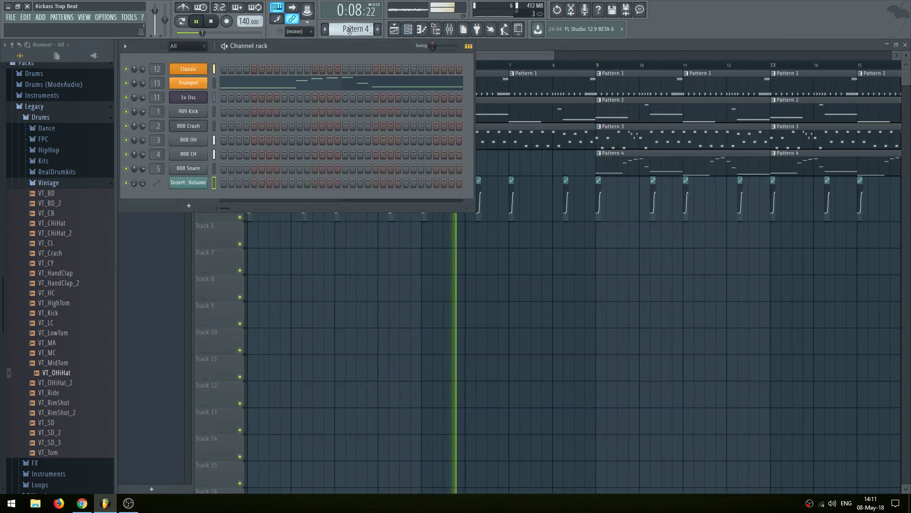
right_click(207, 67)
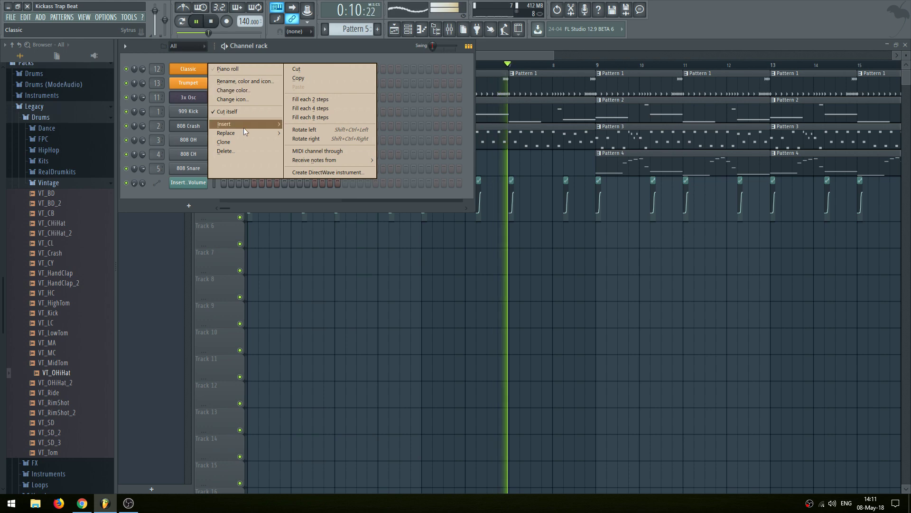
mouse_move(243, 125)
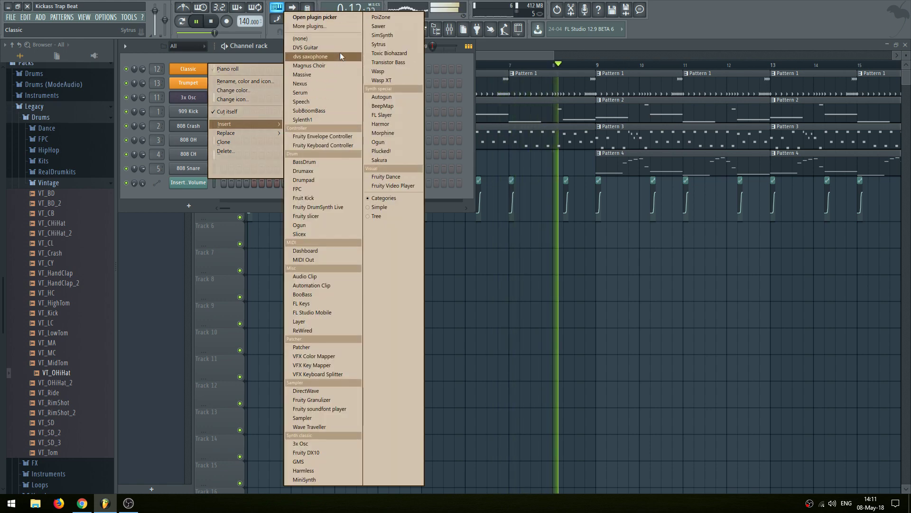
left_click(411, 43)
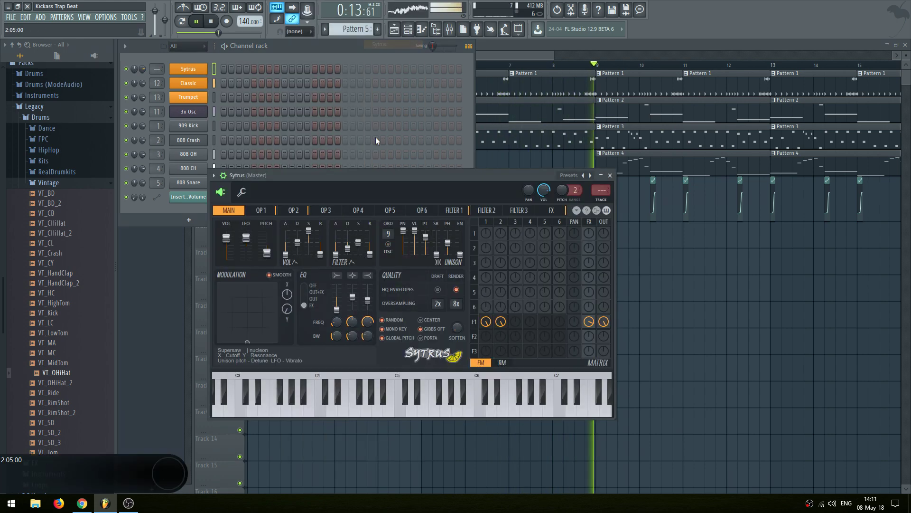
Browse the Sytrus presets and try the Platinium saw lead
left_click(214, 175)
left_click(267, 212)
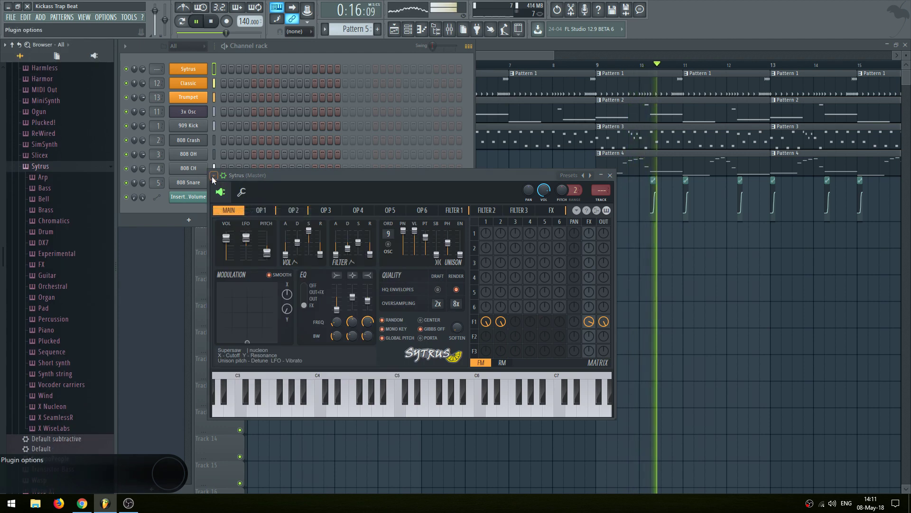
left_click(213, 175)
mouse_move(266, 204)
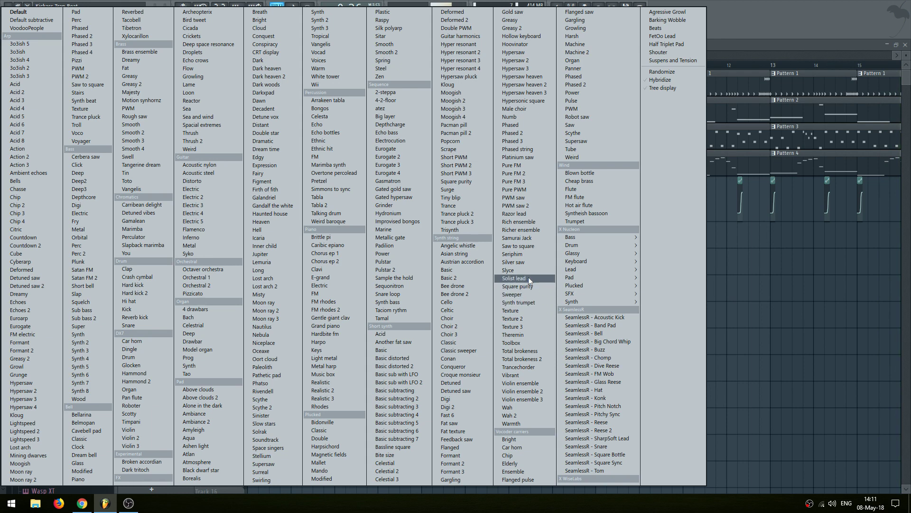
left_click(528, 157)
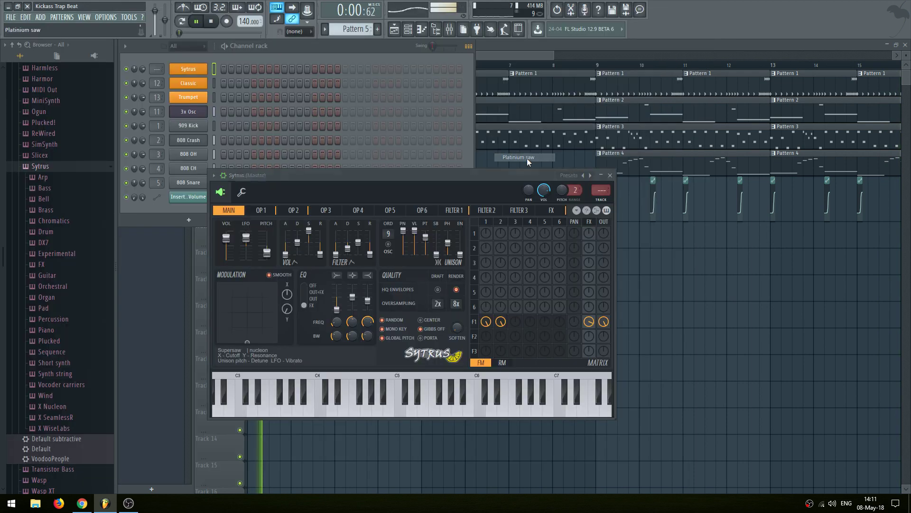
Load the Hypersaw heaven preset in Sytrus and mute filter 1's send to effects
left_click(214, 176)
left_click(238, 202)
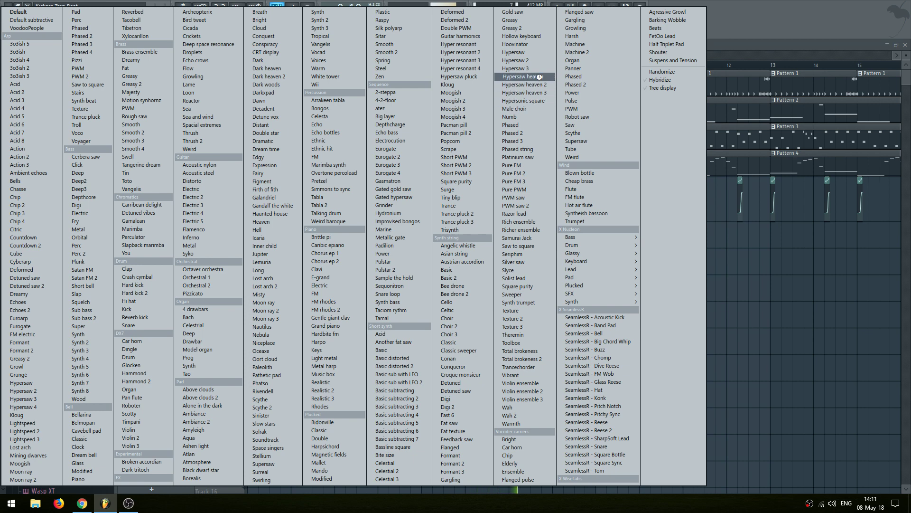
left_click(523, 77)
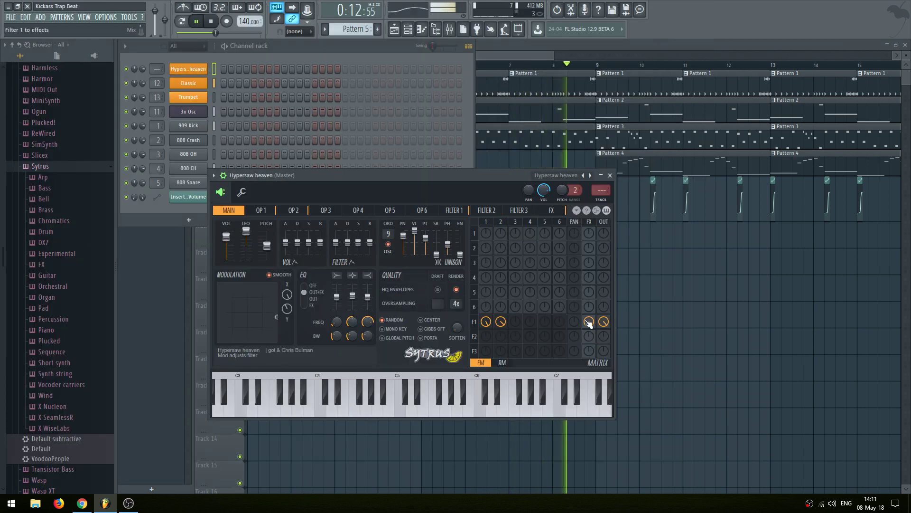
Place a Pattern 5 clip at bar 9 on Track 6 and bring back the channel rack
right_click(192, 70)
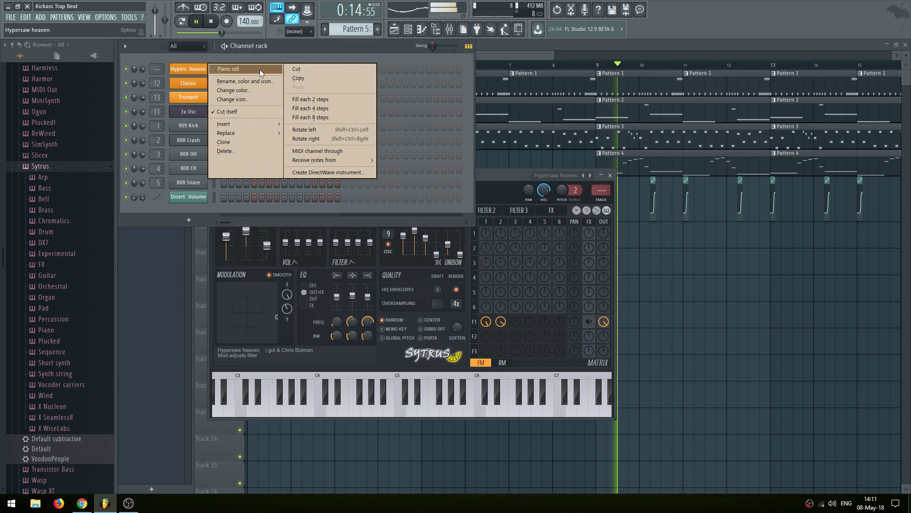
left_click(680, 292)
left_click(605, 236)
key("F6")
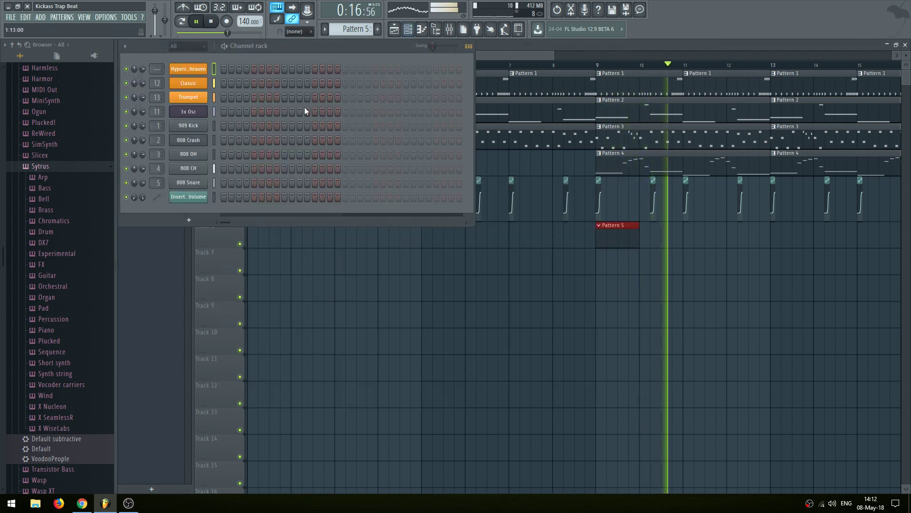
Draw the opening notes E5, C5 and E5 in the Hypersaw heaven piano roll and play the arrangement from bar 9
right_click(207, 74)
left_click(220, 69)
scroll(195, 229, "up", 3)
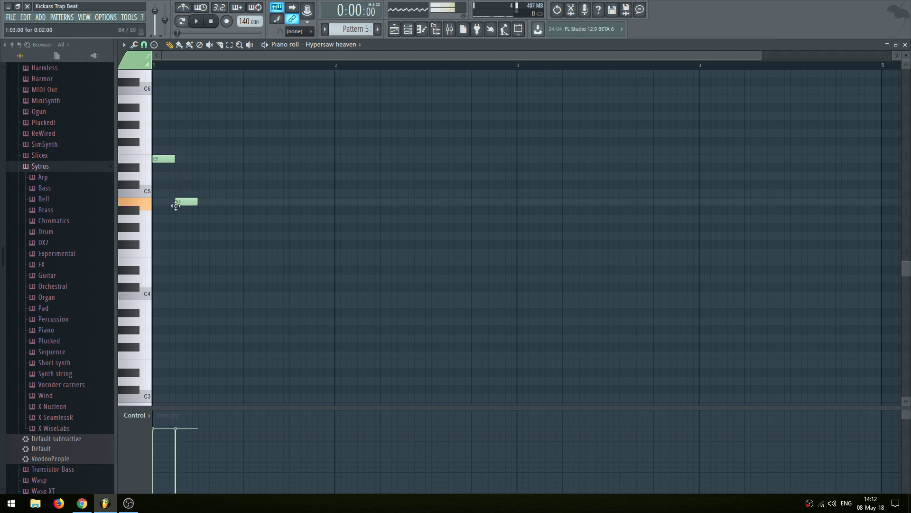
key("F5")
left_click(600, 65)
Assign the Hypersaw heaven channel to mixer track 14 and route that track only to Insert 10
key("F6")
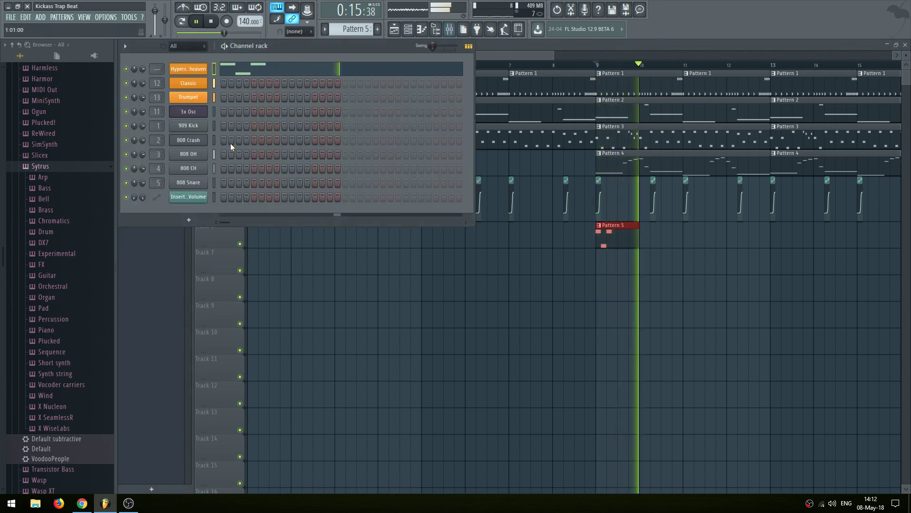
key("F9")
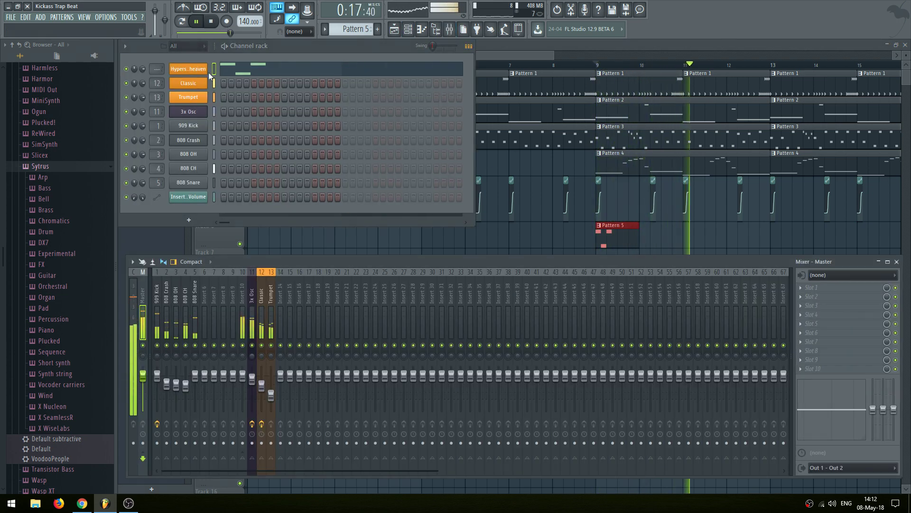
right_click(279, 269)
mouse_move(332, 346)
left_click(427, 346)
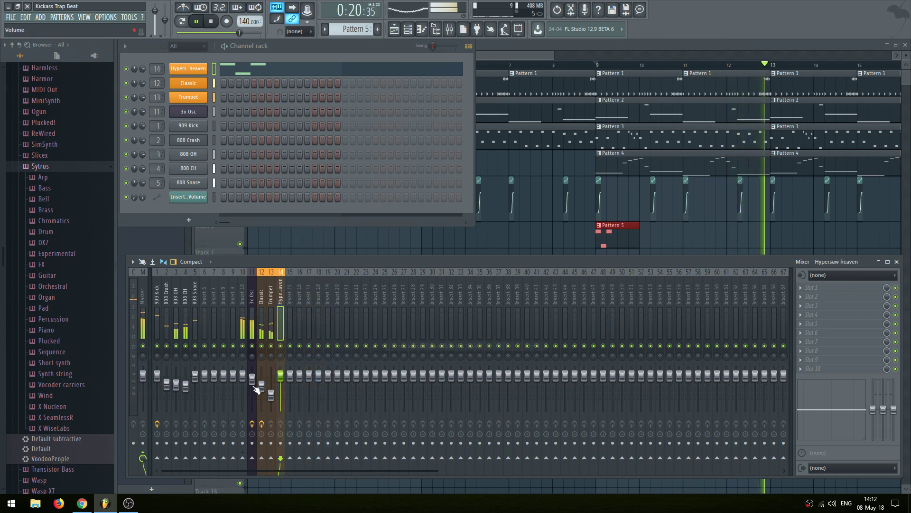
right_click(243, 458)
left_click(289, 470)
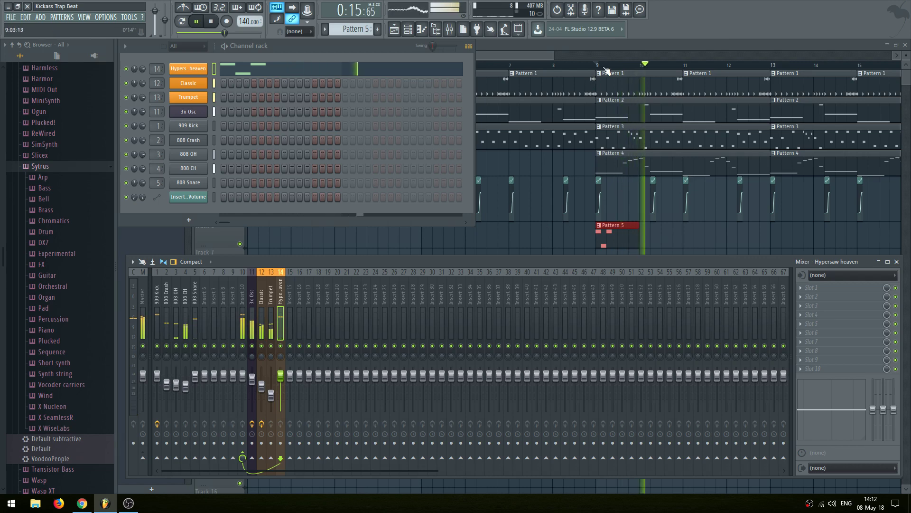
Set the playlist playback range to bars 9 through 12 and open Pattern 5's notes in the piano roll
key("F5")
left_click_drag(598, 66, 751, 66)
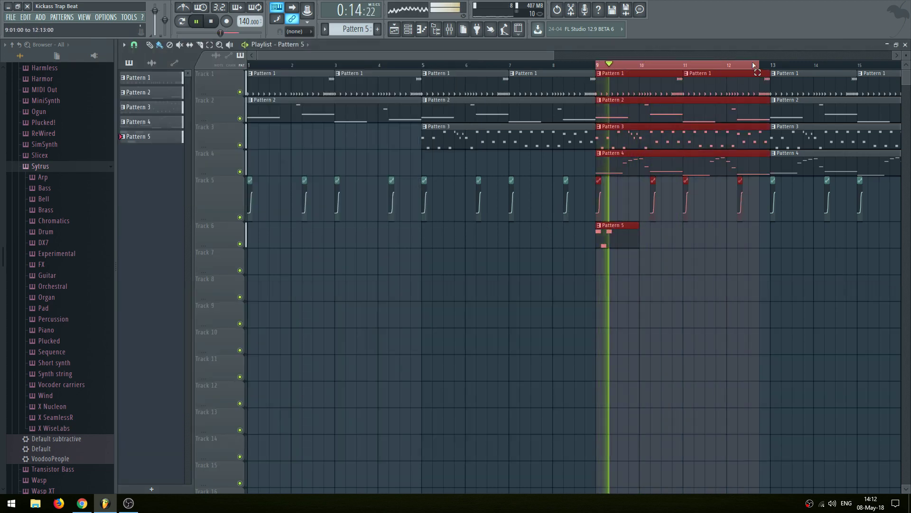
key("space")
double_click(610, 240)
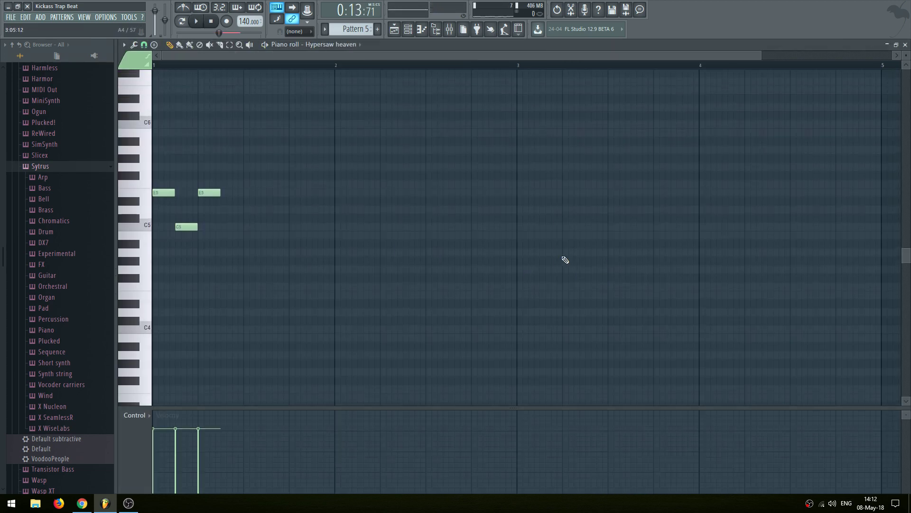
Add C5 and F5 as the fourth and fifth notes of the Hypersaw heaven melody, auditioning the loop
key("space")
left_click(222, 226)
left_click(244, 193)
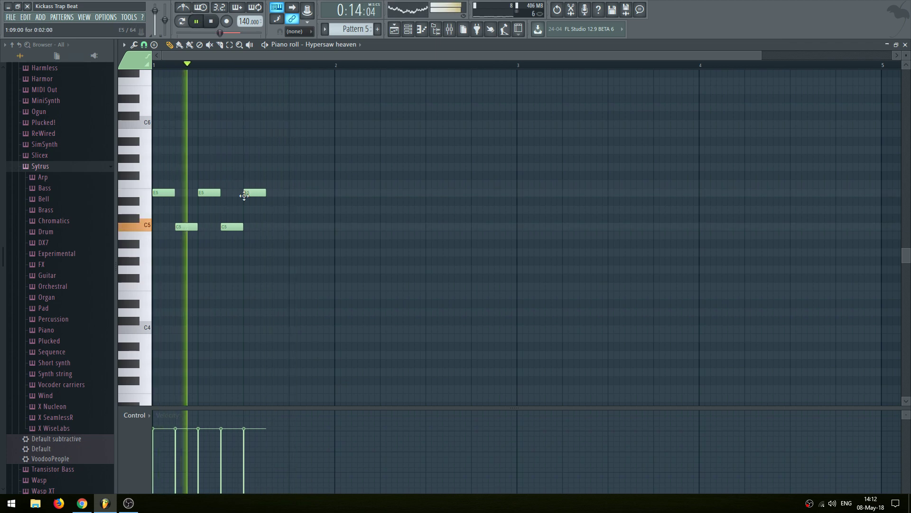
key("space")
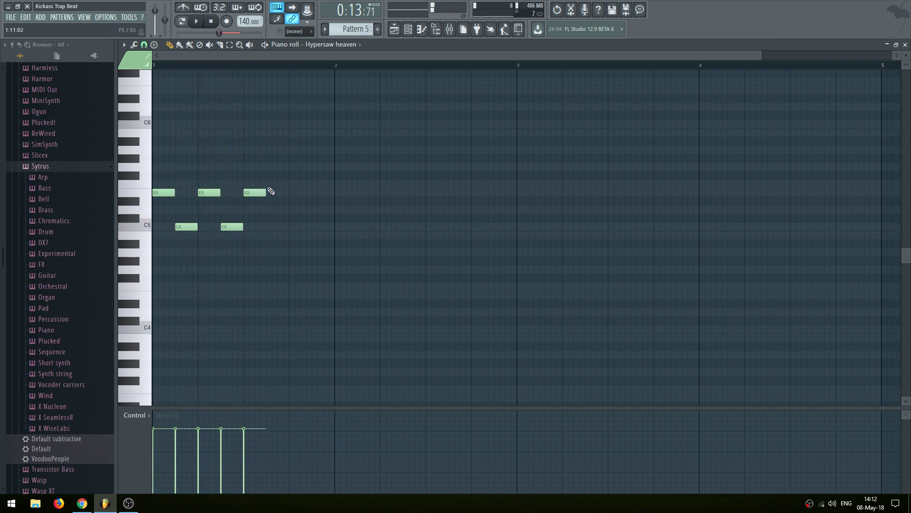
key("space")
left_click_drag(255, 193, 255, 183)
key("space")
Continue the melody after the first F5 with C5, E5, C5, E5, C5 and E5, auditioning the loop
left_click(274, 227)
key("space")
key("space")
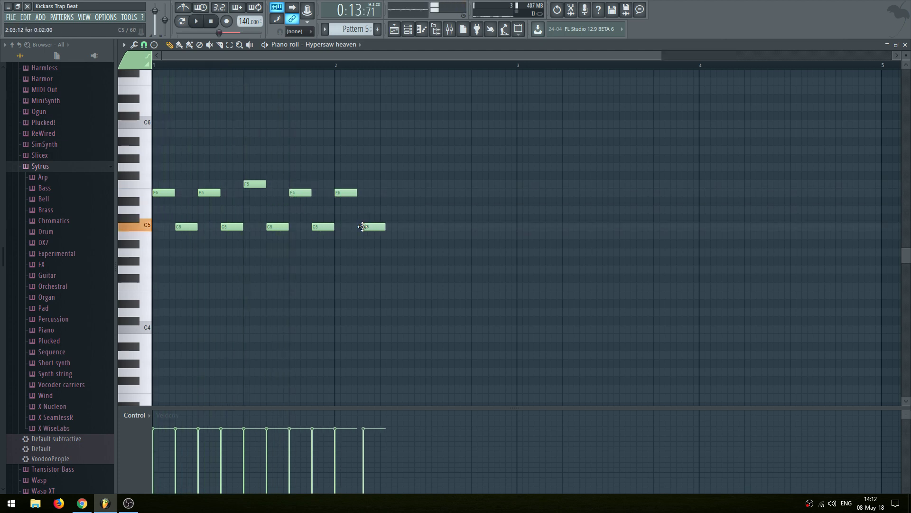
key("space")
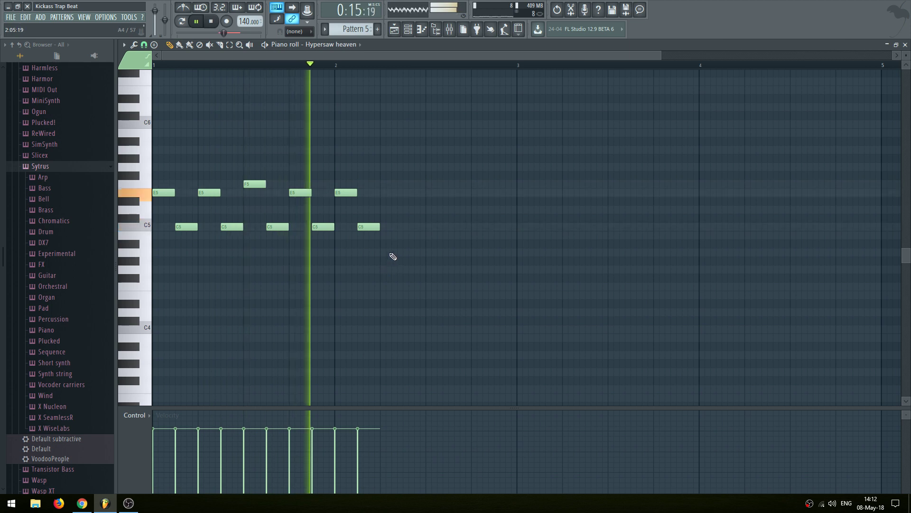
key("space")
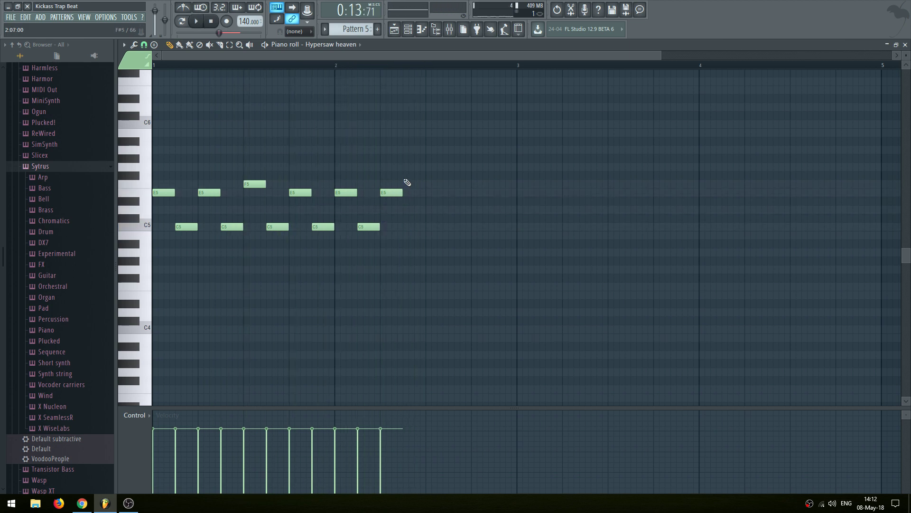
Extend the melody in the second half of bar 2 with F5, G5, F5, E5 and D5
left_click_drag(409, 193, 403, 192)
key("space")
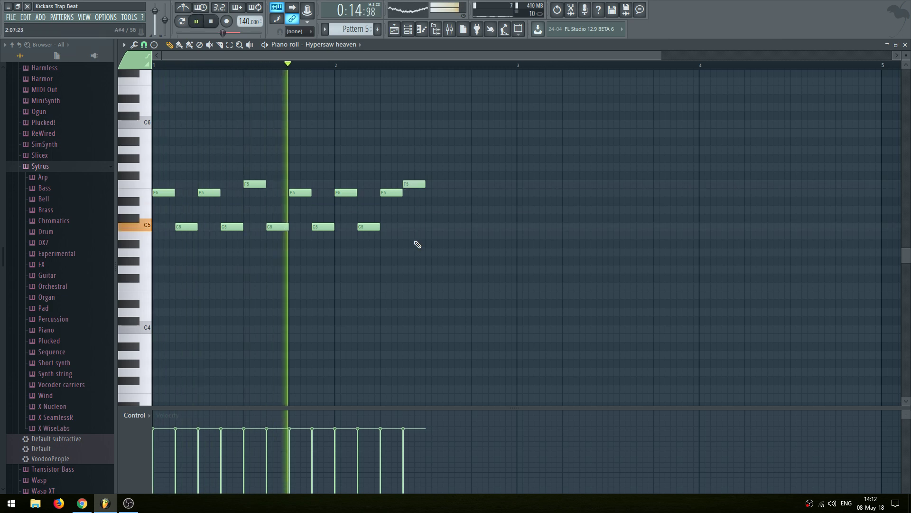
scroll(418, 245, "up", 2)
key("space")
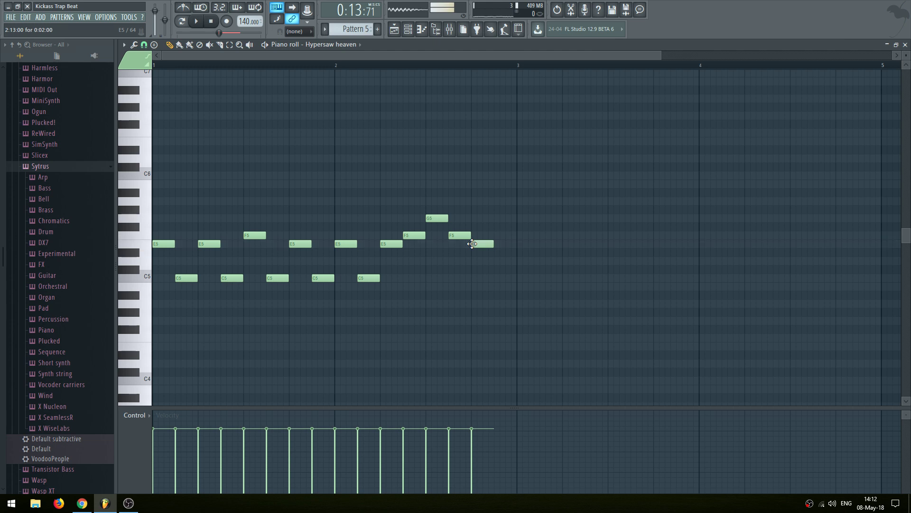
key("space")
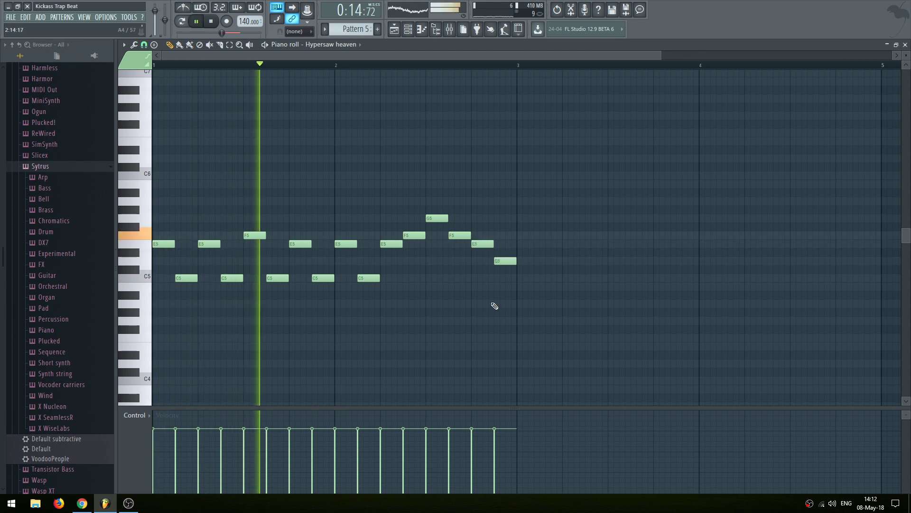
Extend the melody into bar 3 with C5, A4, C5 and B4, checking it by playback
key("space")
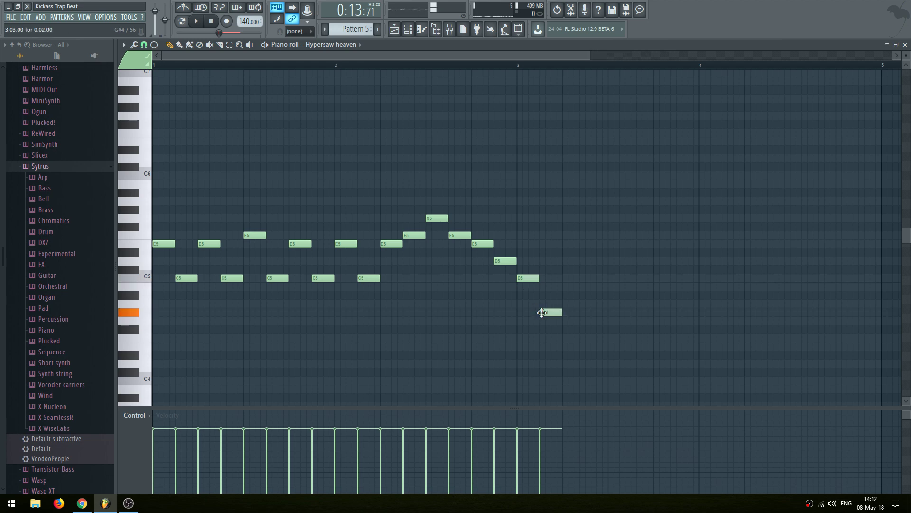
key("space")
left_click(572, 278)
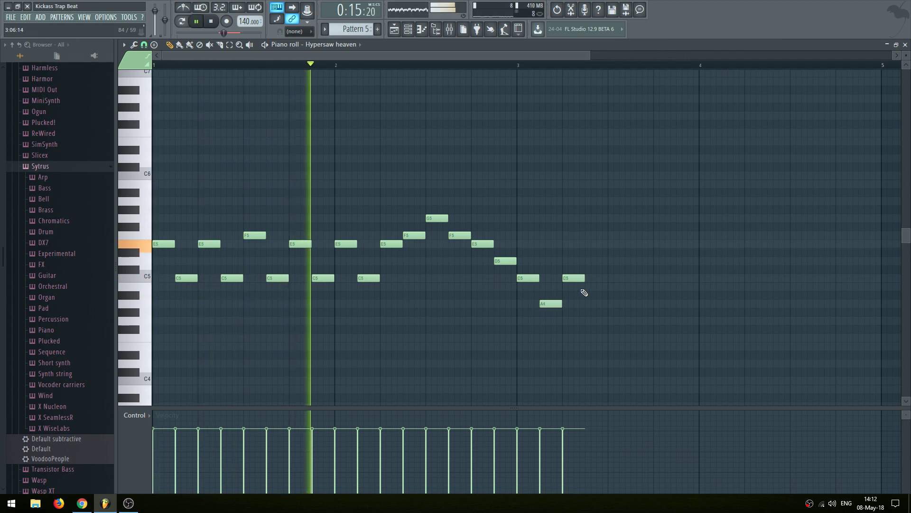
left_click_drag(615, 245, 431, 226)
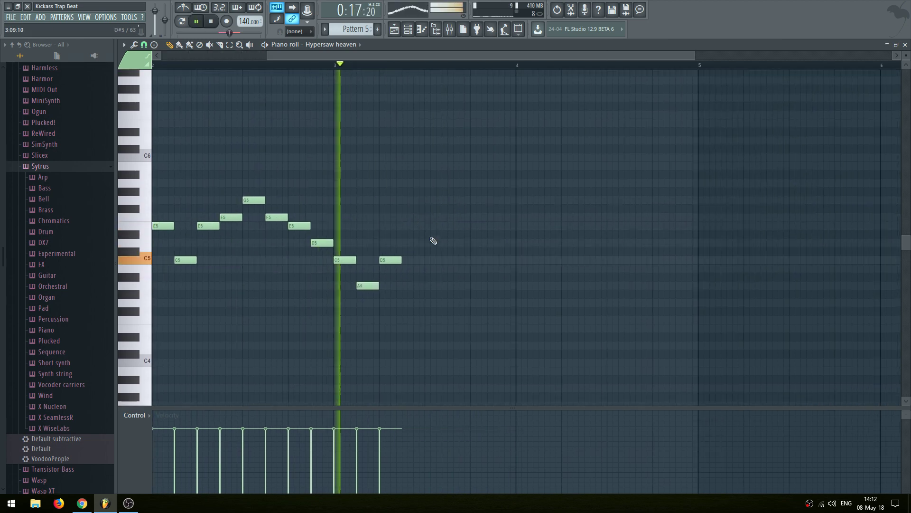
key("space")
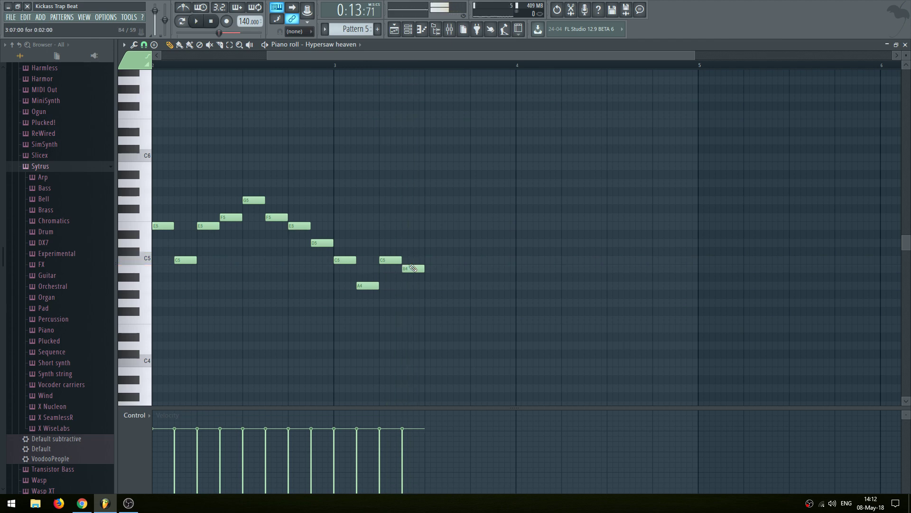
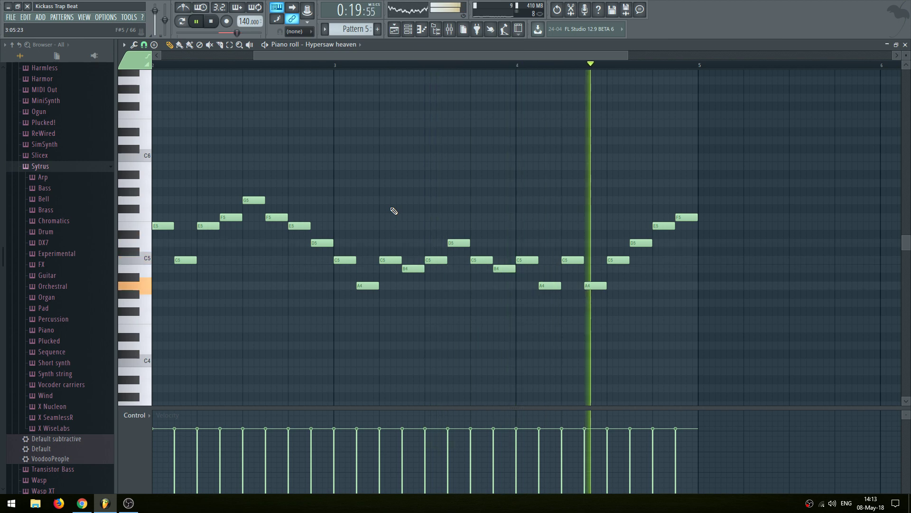
Try G4 as the fourth note and B4 as the second note of bar 3, auditioning the loop
left_click_drag(448, 164, 631, 157)
left_click_drag(522, 168, 375, 192)
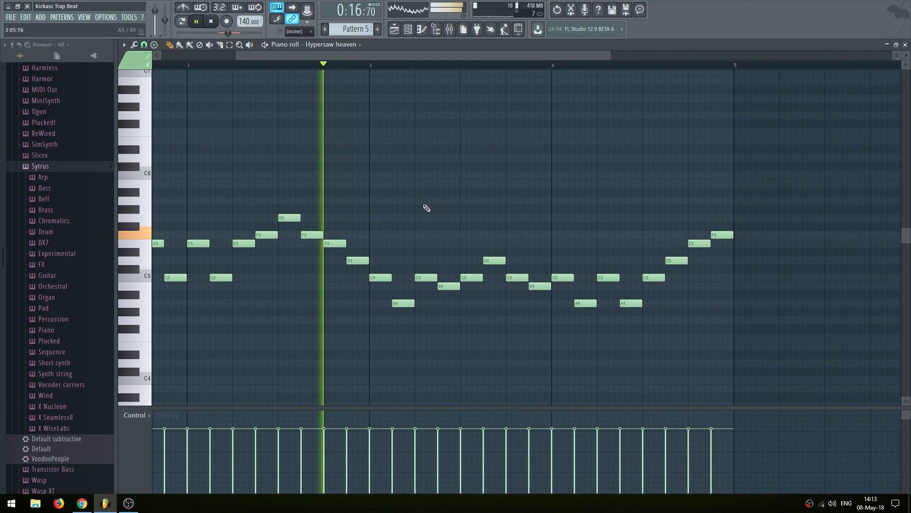
key("space")
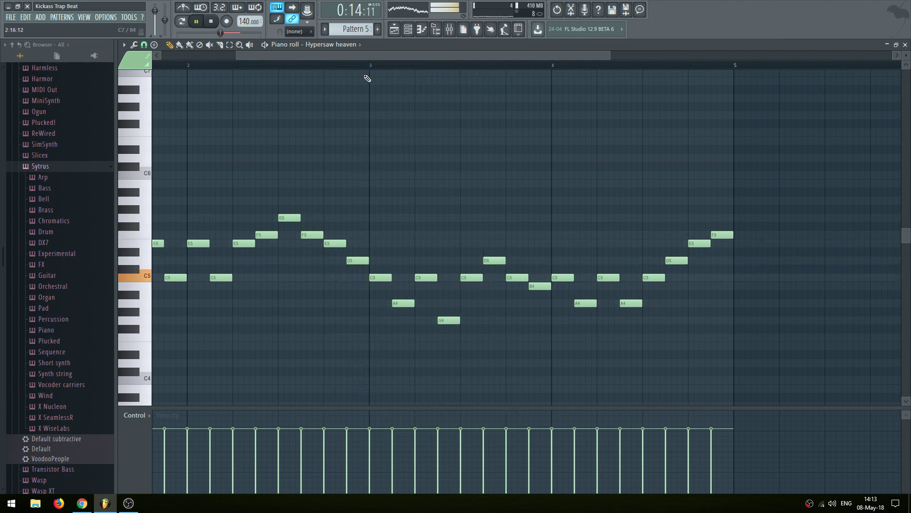
key("space")
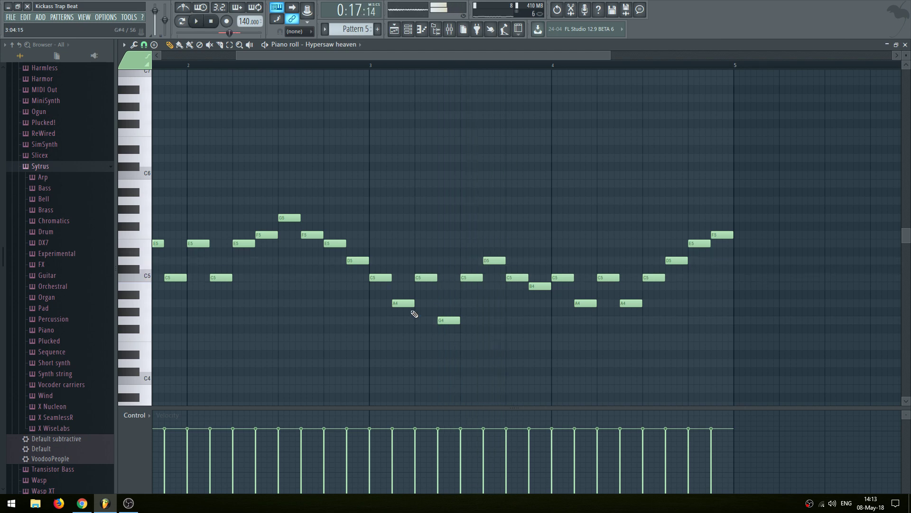
left_click(402, 300)
key("space")
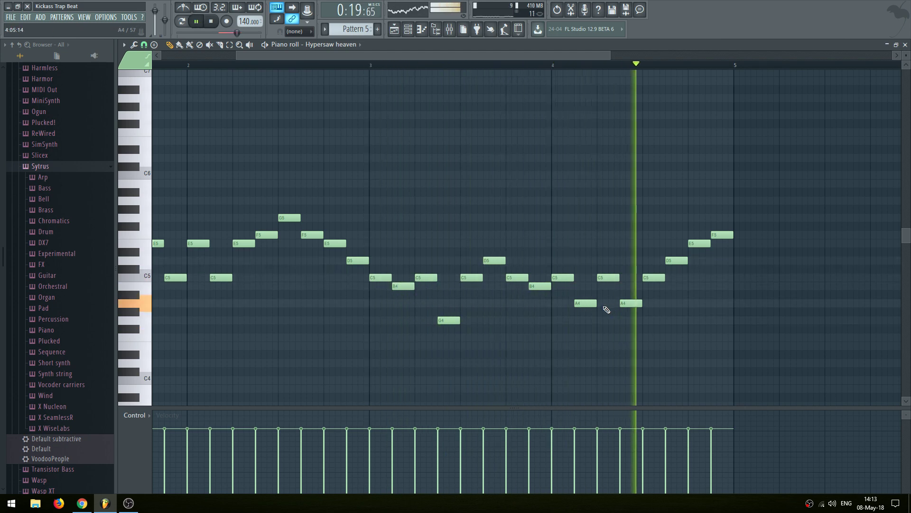
Lower the second note of bar 4 and the second note of bar 3 to G4, auditioning each change
key("space")
left_click_drag(585, 303, 584, 294)
key("space")
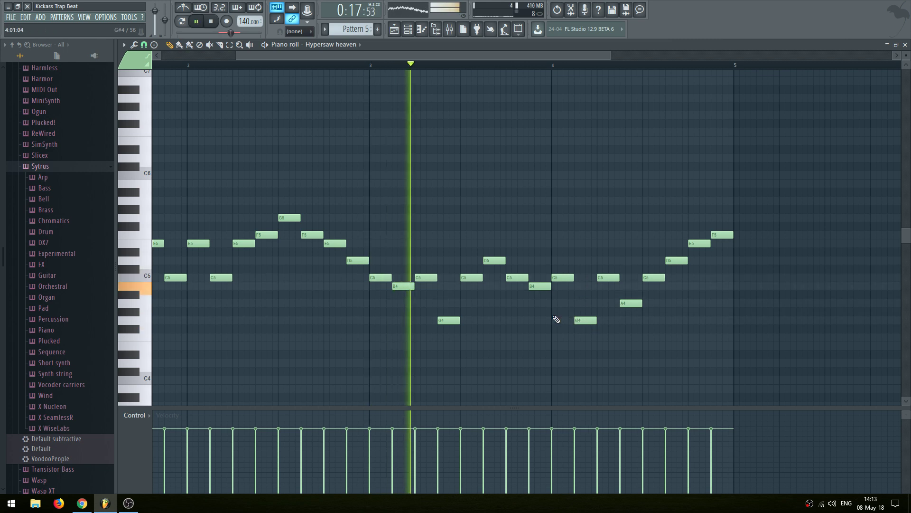
key("space")
key("space")
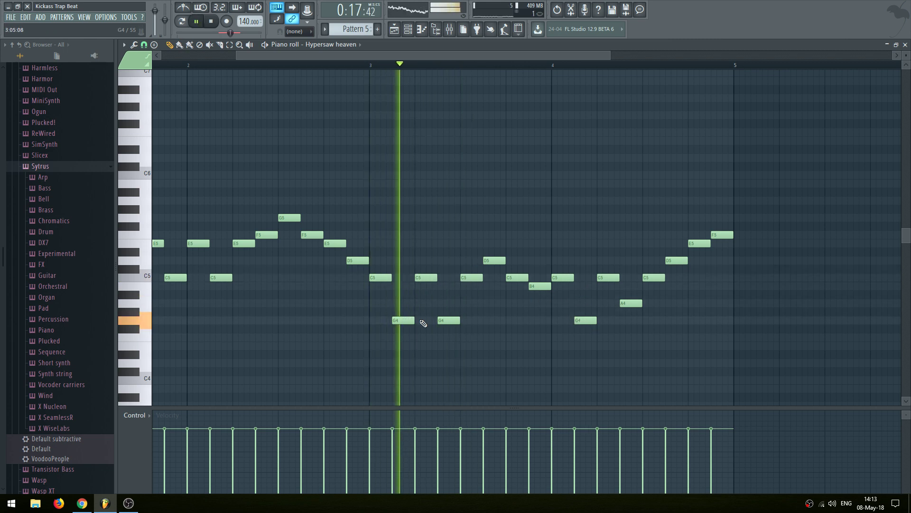
Set bar 3's fourth note to B4 and sixth to G4, and bar 4's fourth to B4 and seventh to G5
key("space")
key("space")
key("space")
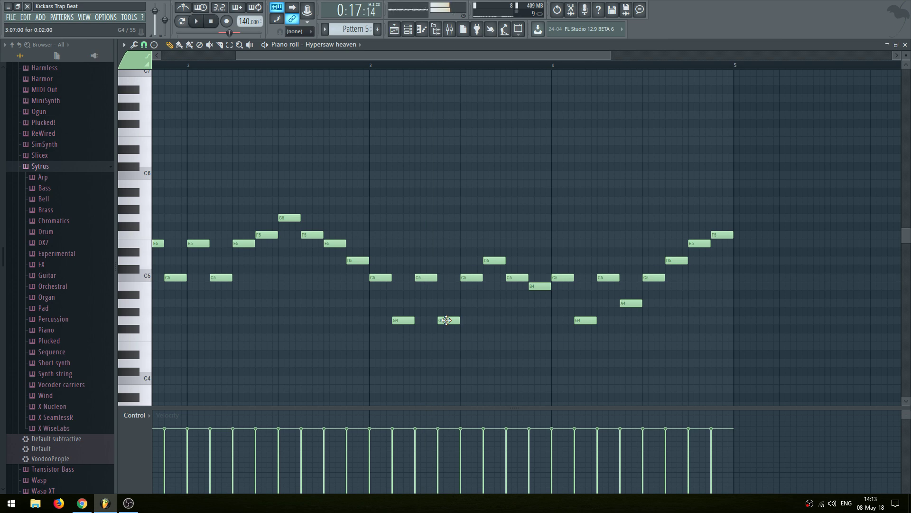
left_click_drag(449, 294, 449, 286)
key("space")
key("space")
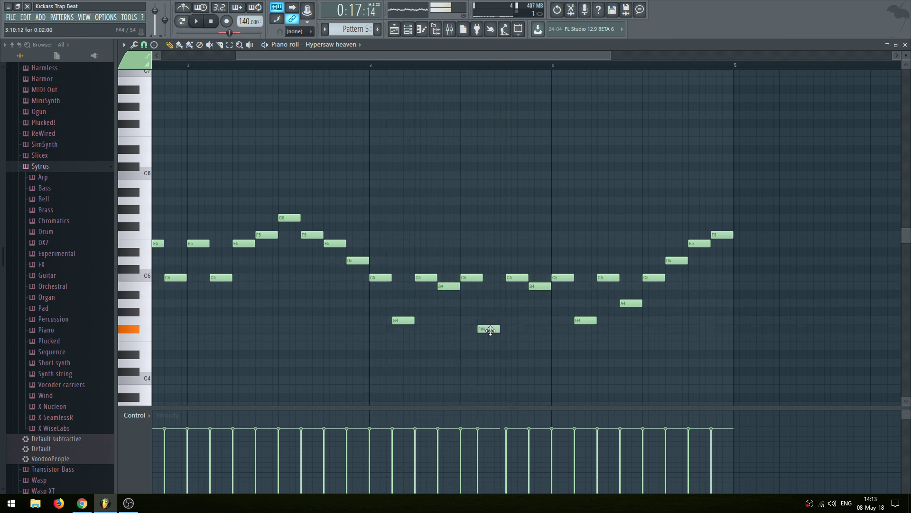
key("space")
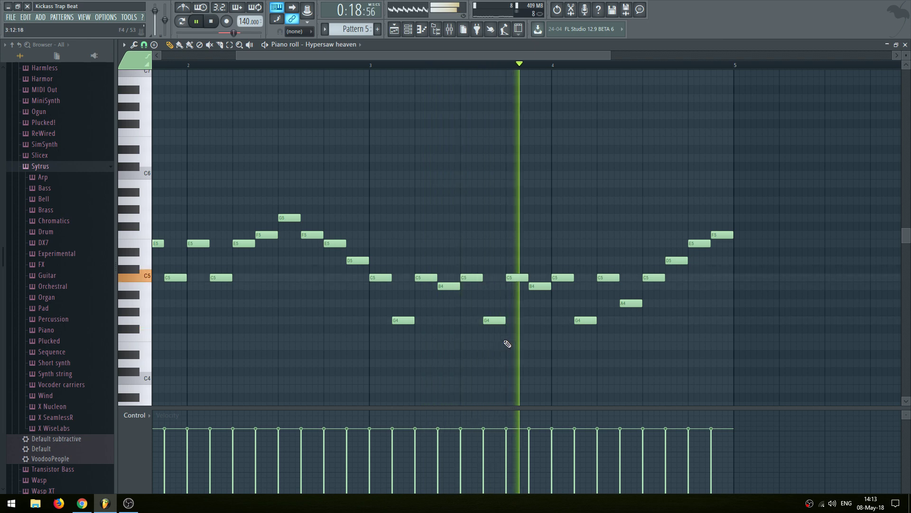
key("space")
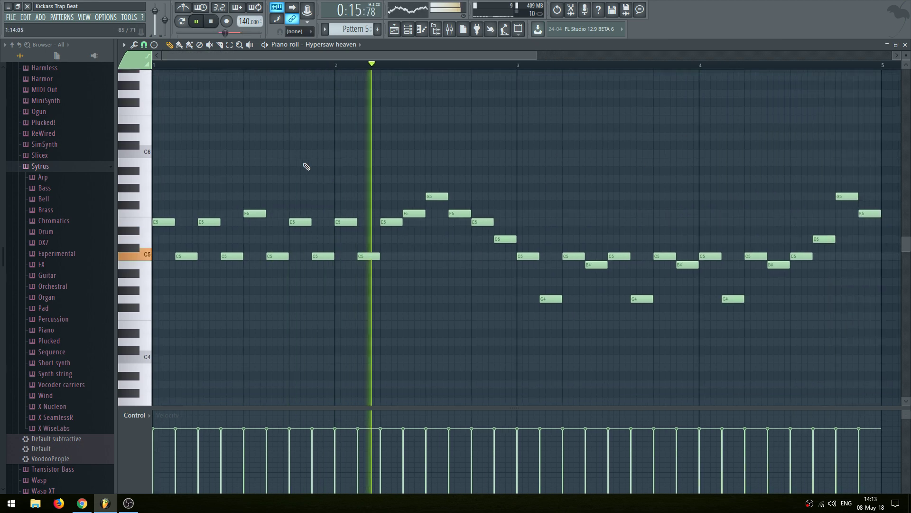
Try a second Pattern 5 clip at bar 13 on Track 6 of the playlist
key("F5")
left_click(709, 307, "ctrl")
left_click_drag(698, 309, 480, 326)
left_click(566, 237)
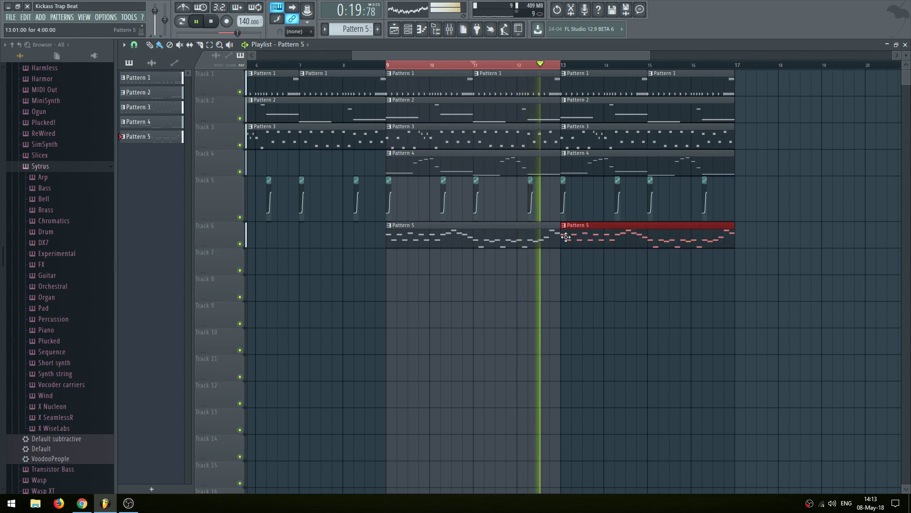
scroll(524, 297, "left", 3)
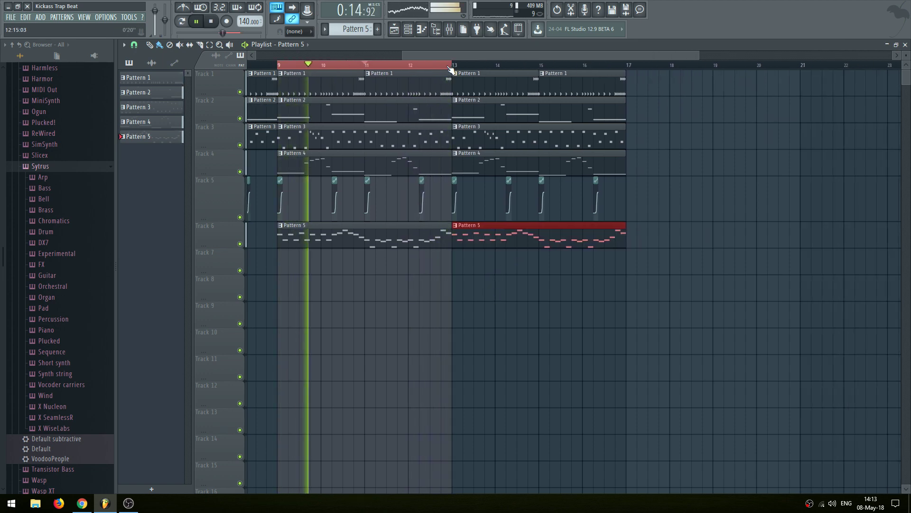
double_click(396, 237)
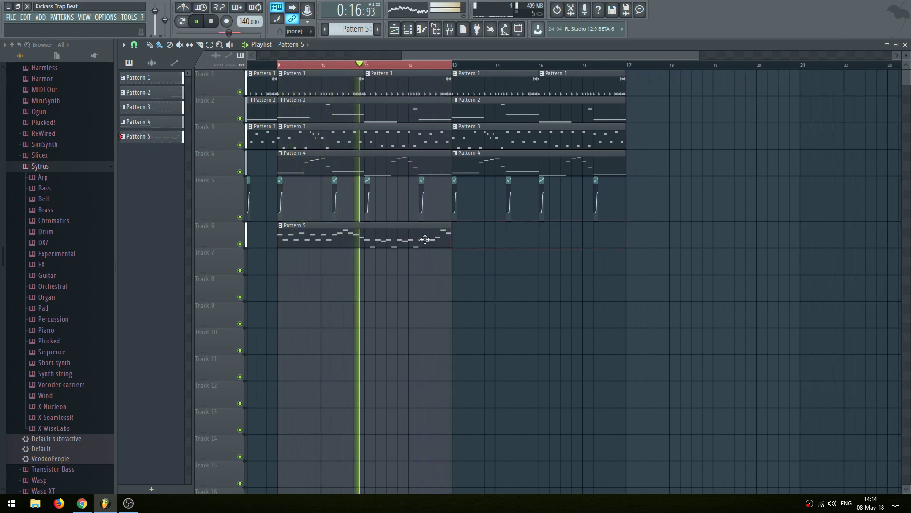
Duplicate the four-bar Hypersaw heaven melody into bars 5 to 8 of the piano roll
left_click_drag(501, 241, 423, 236)
key("ctrl+b")
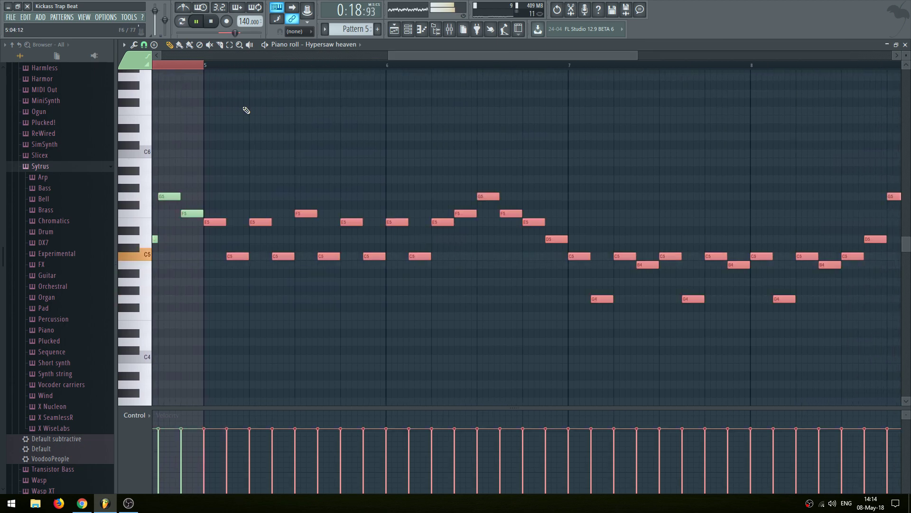
left_click(206, 67)
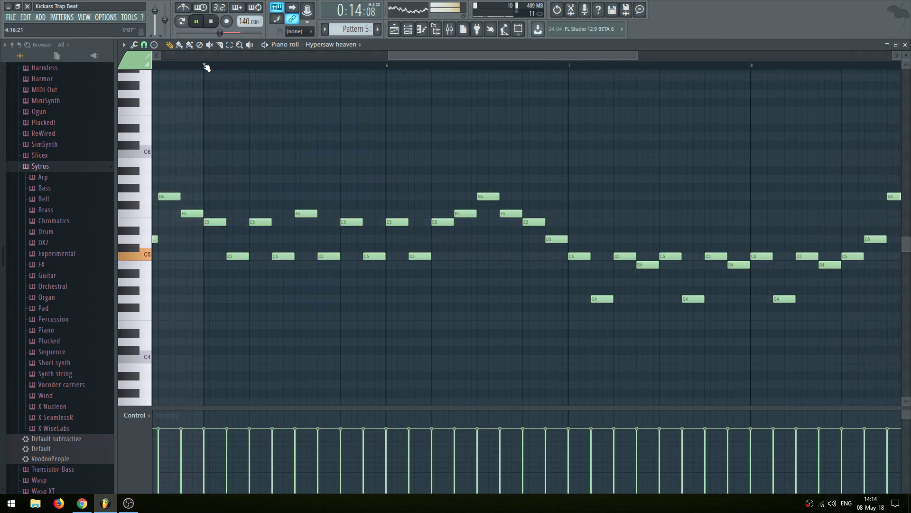
Clear the playlist's time selection over bars 9 to 12 and play the song from bar 9
key("Tab")
key("Tab")
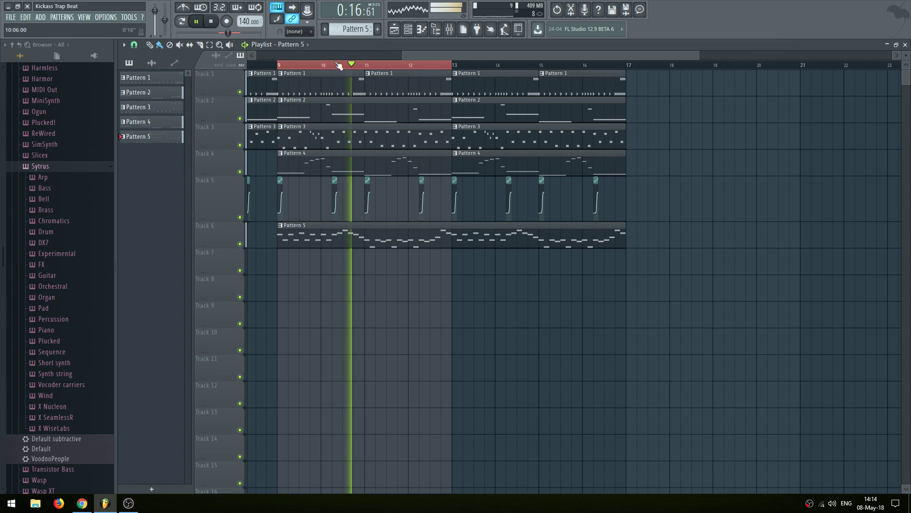
left_click(335, 64)
left_click(281, 67)
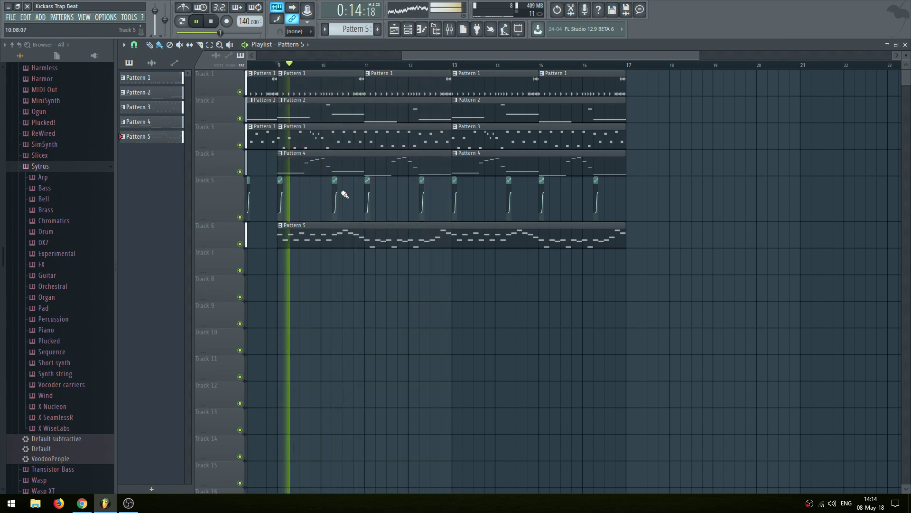
Rewrite bar 8 of the Hypersaw heaven melody as C5, D5, E5, F5, G5, C6, B5 and C6
key("Tab")
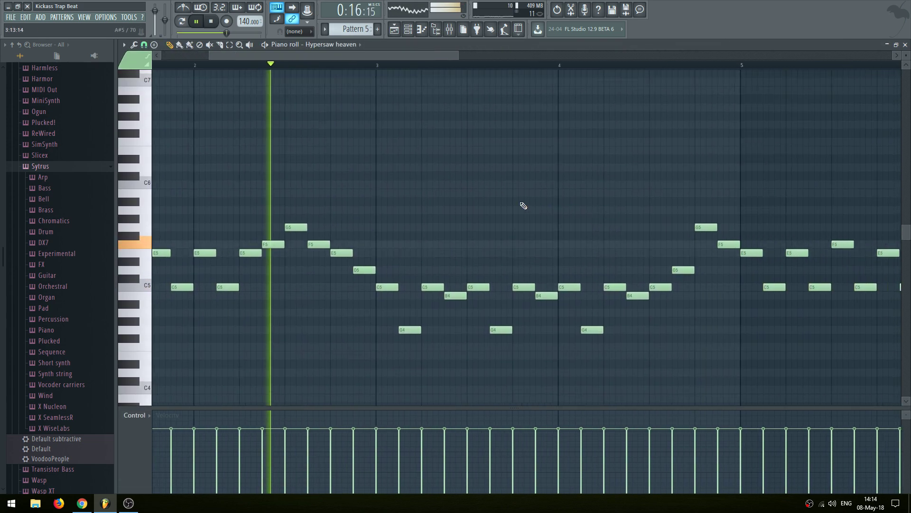
scroll(431, 168, "up", 1)
left_click_drag(588, 163, 431, 155)
left_click_drag(556, 138, 451, 134)
left_click_drag(512, 129, 372, 126)
left_click_drag(476, 145, 436, 150)
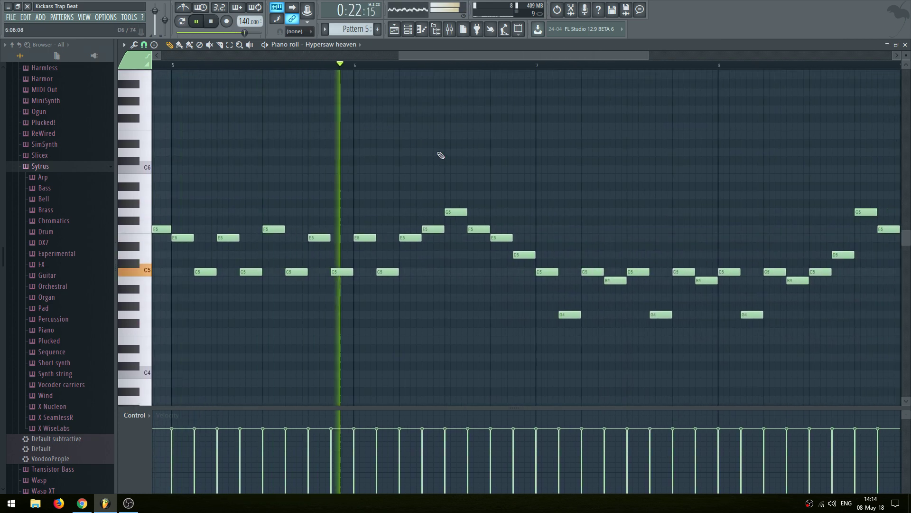
left_click_drag(531, 136, 369, 154)
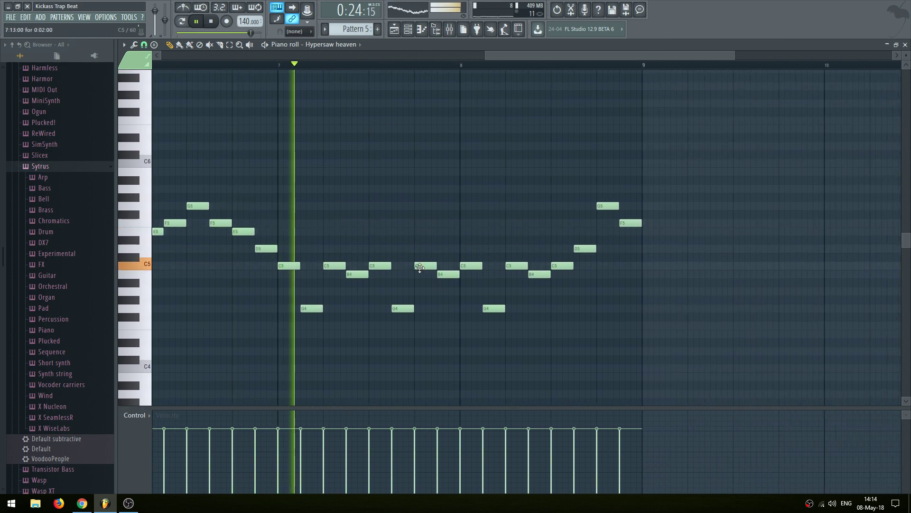
key("space")
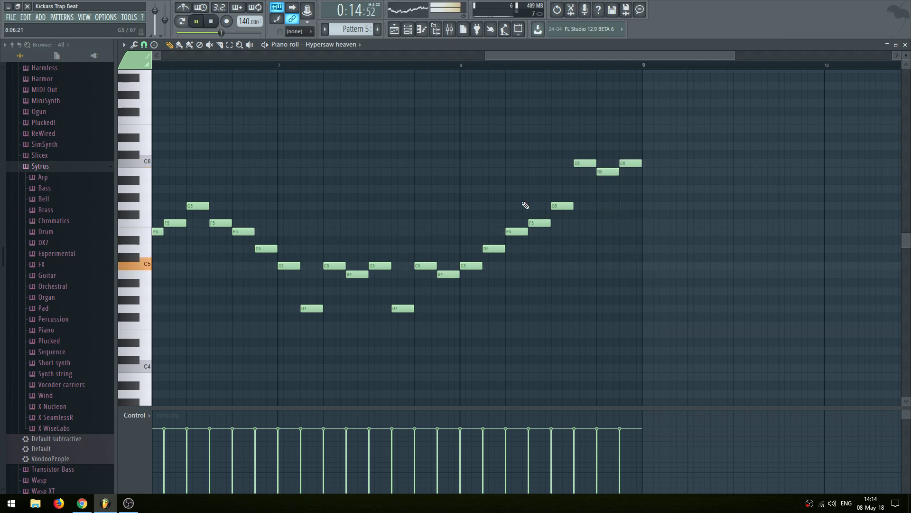
Duplicate all playlist clips from bars 9 to 16 into bars 17 to 24
key("F5")
left_click_drag(714, 268, 291, 73)
left_click_drag(697, 153, 769, 218)
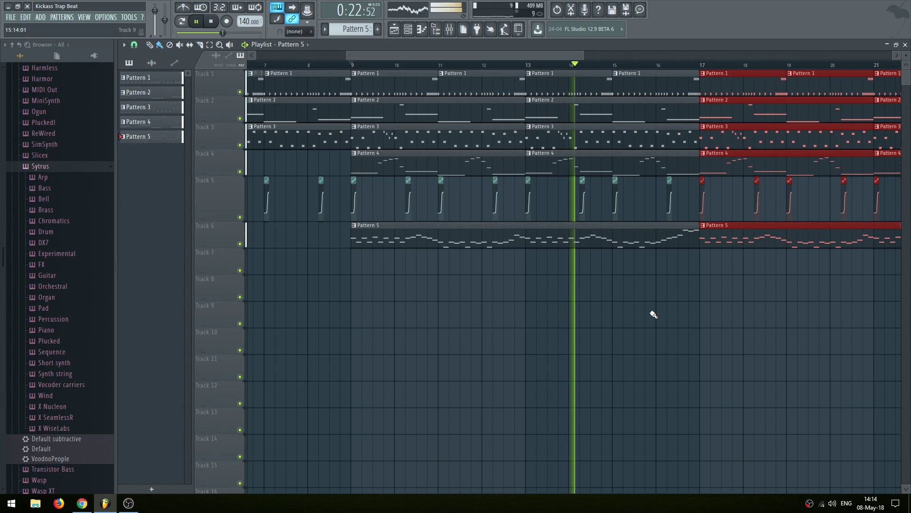
left_click_drag(659, 299, 560, 325)
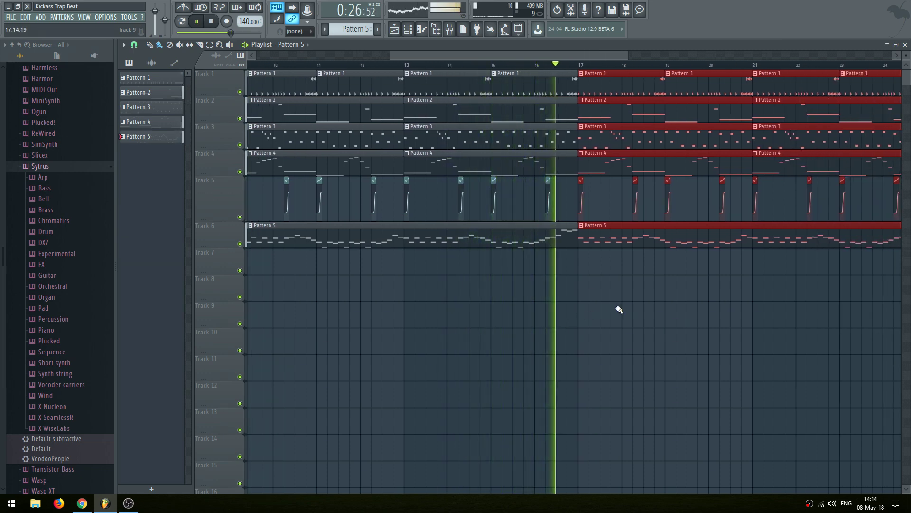
left_click_drag(747, 330, 610, 390)
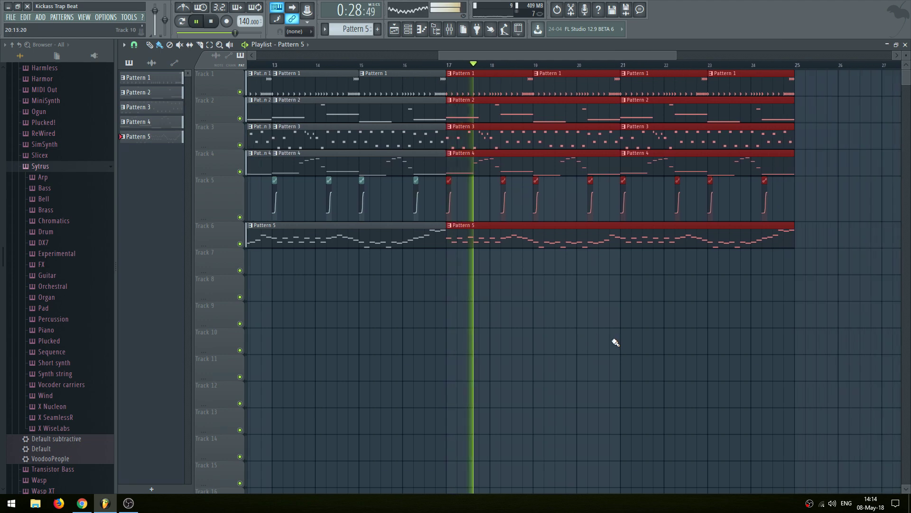
left_click_drag(440, 53, 388, 54)
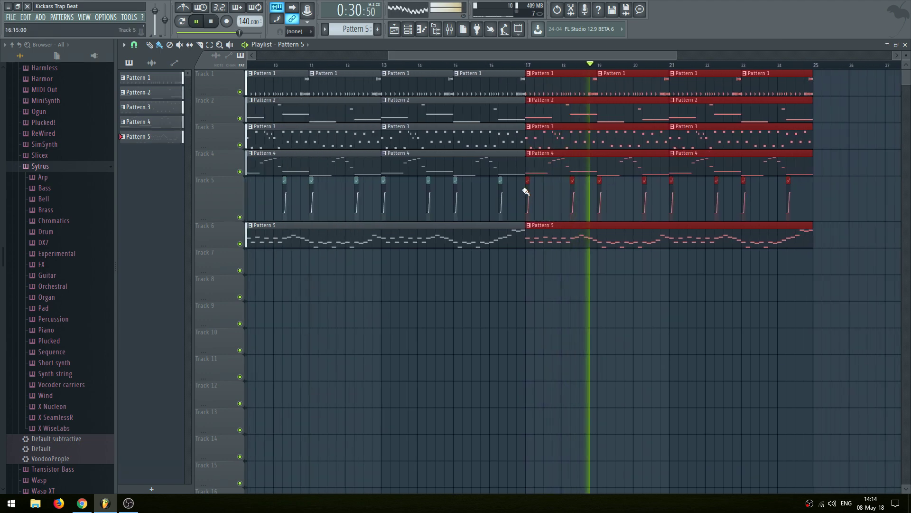
Boost band 2 of the 909 Kick's Fruity parametric EQ 2 to about 8.6 dB at 92 Hz
key("F9")
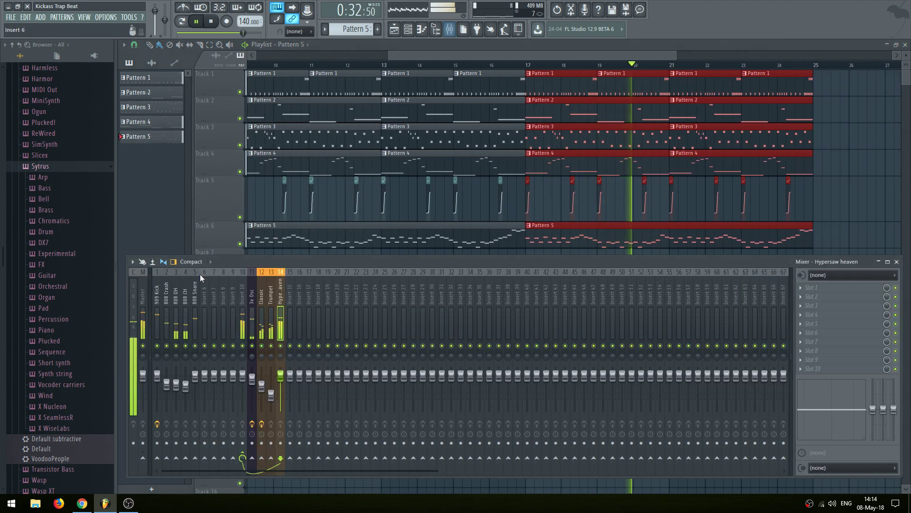
left_click(160, 294)
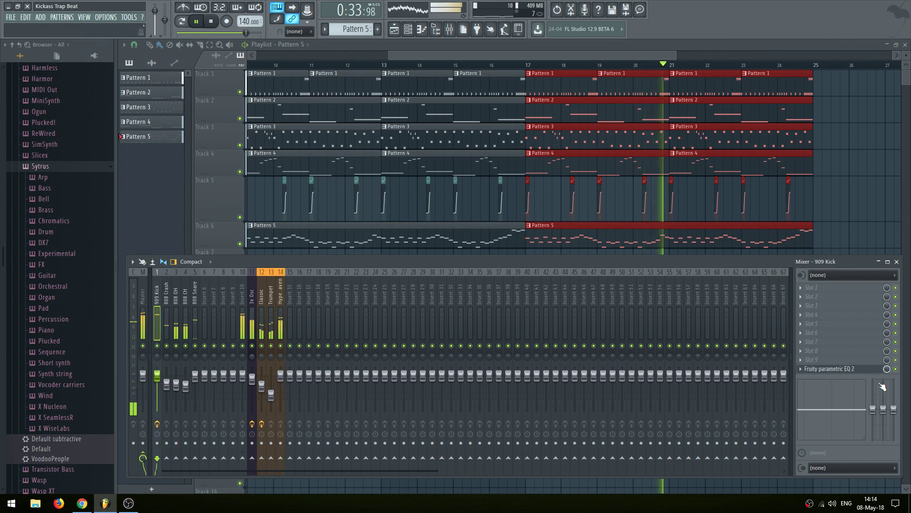
left_click(841, 370)
left_click_drag(270, 227, 239, 207)
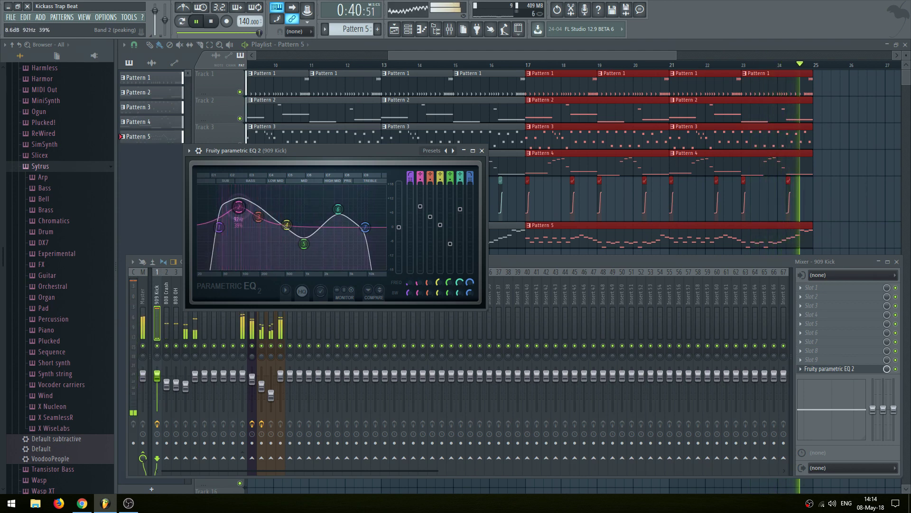
Raise the 3x Osc mixer level slightly and set the Hypersaw heaven level to about 77% (-5.5 dB)
left_click(515, 271)
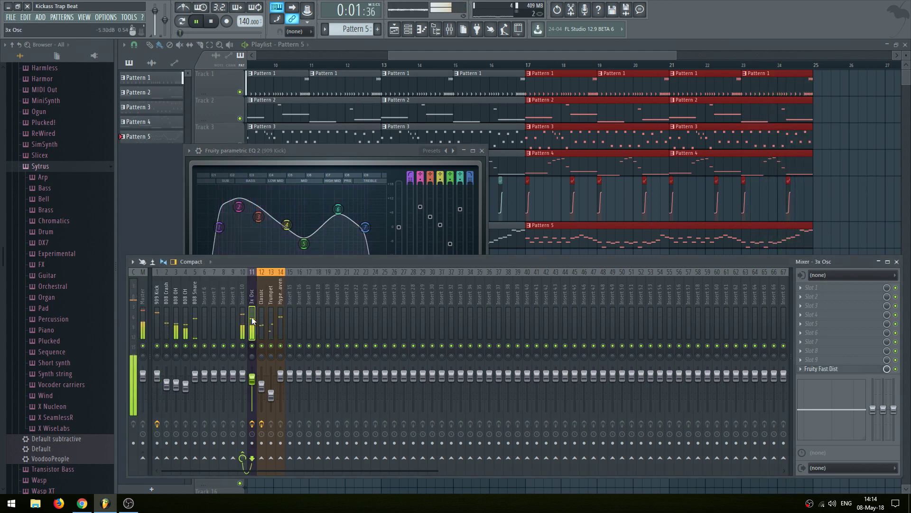
key("space")
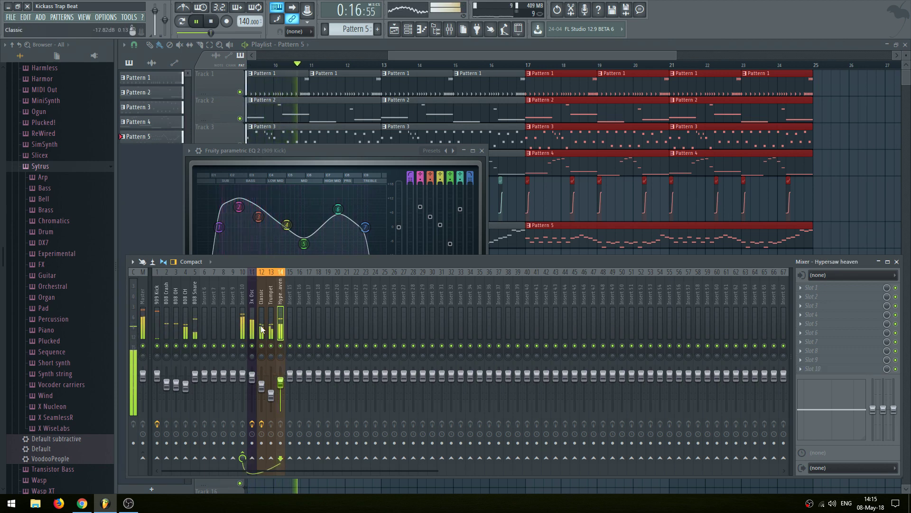
left_click_drag(279, 398, 279, 400)
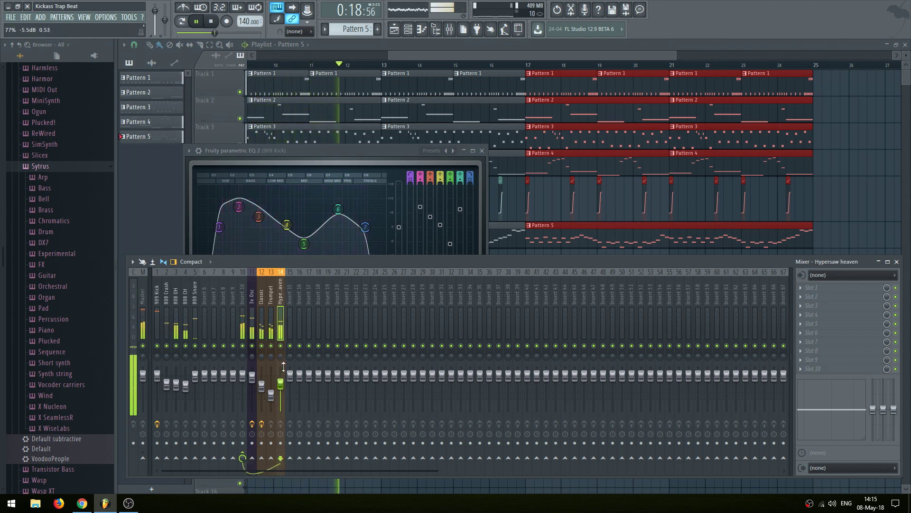
Pan the Hypersaw heaven and Classic mixer tracks off centre and raise the Trumpet level slightly
left_click_drag(283, 354, 261, 355)
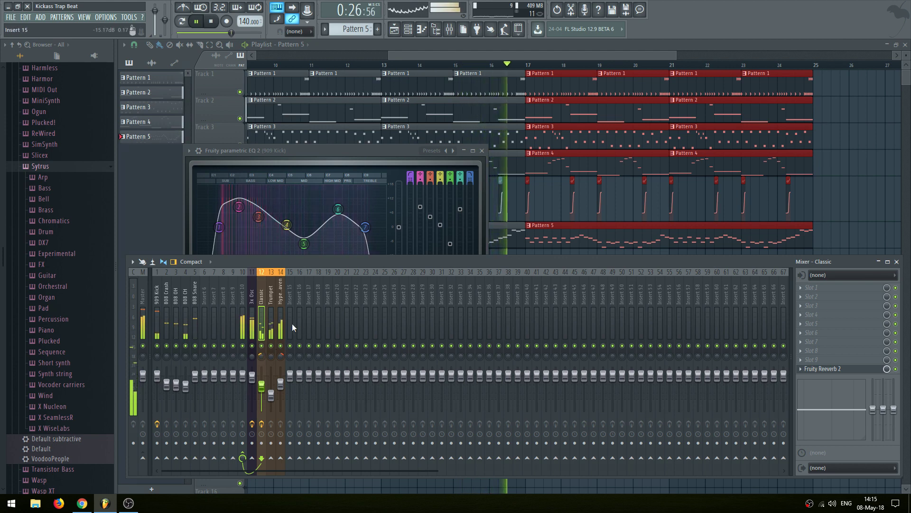
left_click_drag(271, 395, 271, 389)
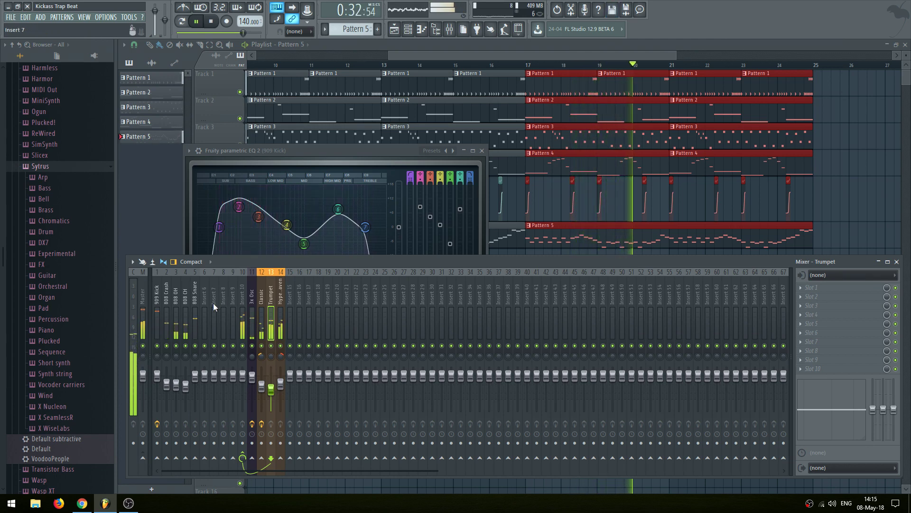
left_click(193, 315)
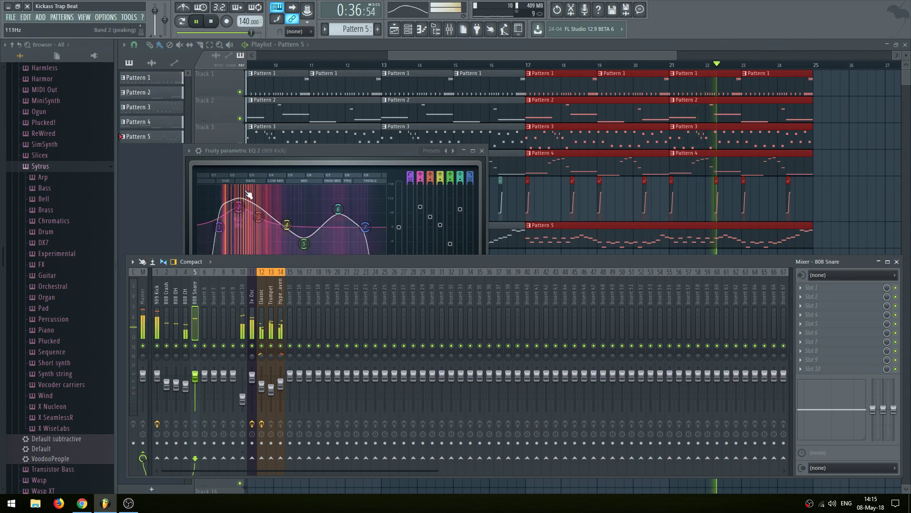
Close the open plugin and mixer windows and play the arrangement from bar 9
key("F12")
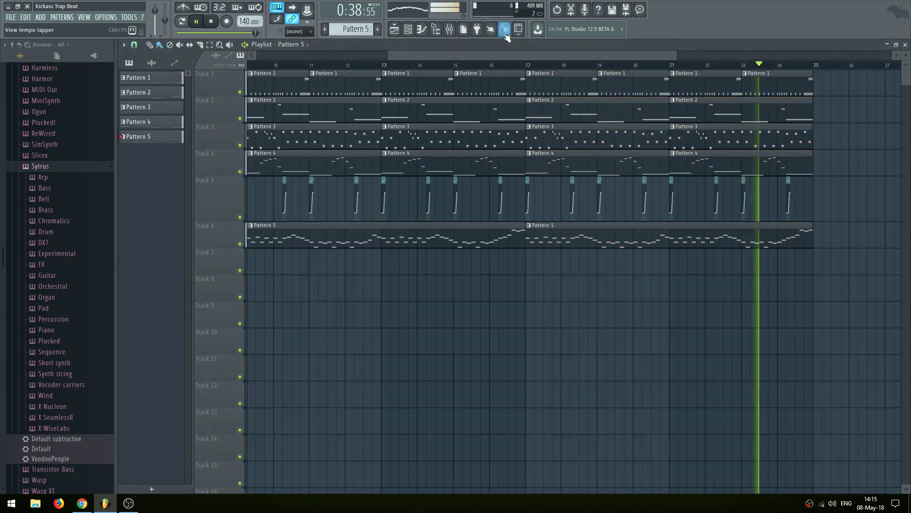
scroll(773, 67, "down", 2)
left_click_drag(769, 55, 347, 55)
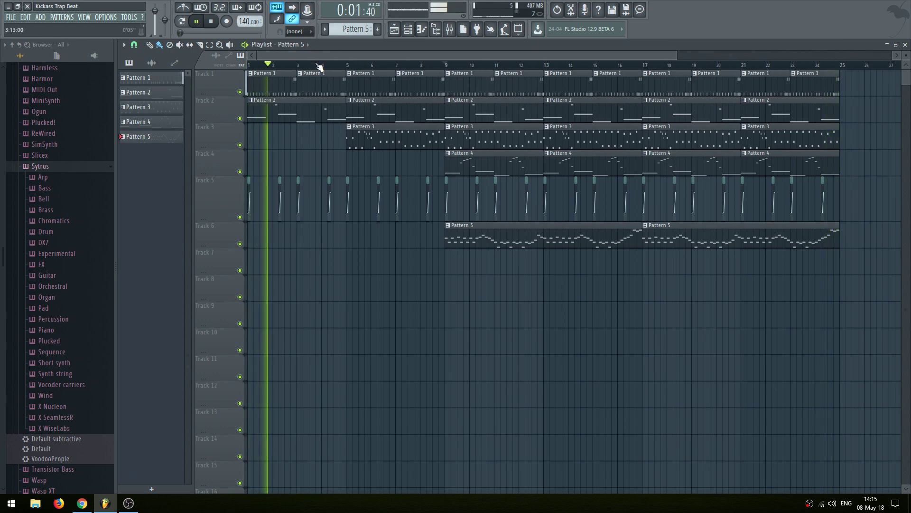
left_click(450, 67)
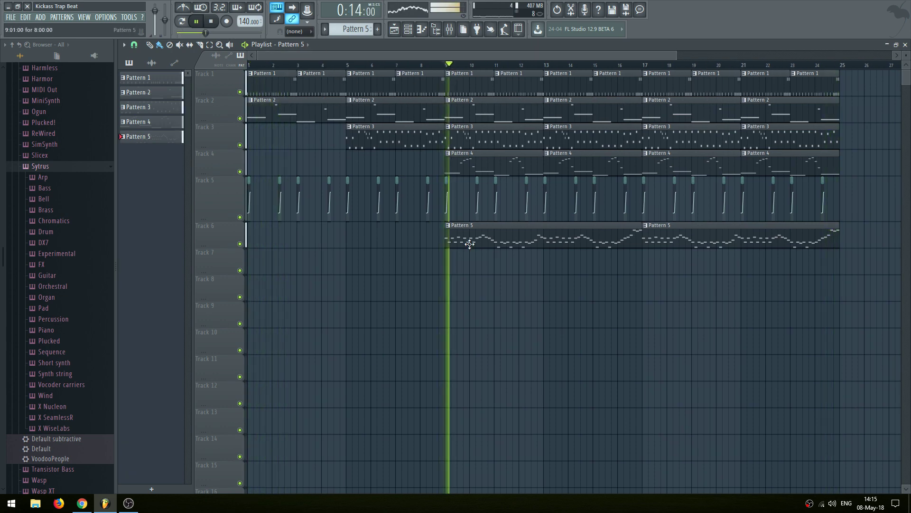
Examine the Hypersaw heaven melody of Pattern 5 in the piano roll
double_click(468, 238)
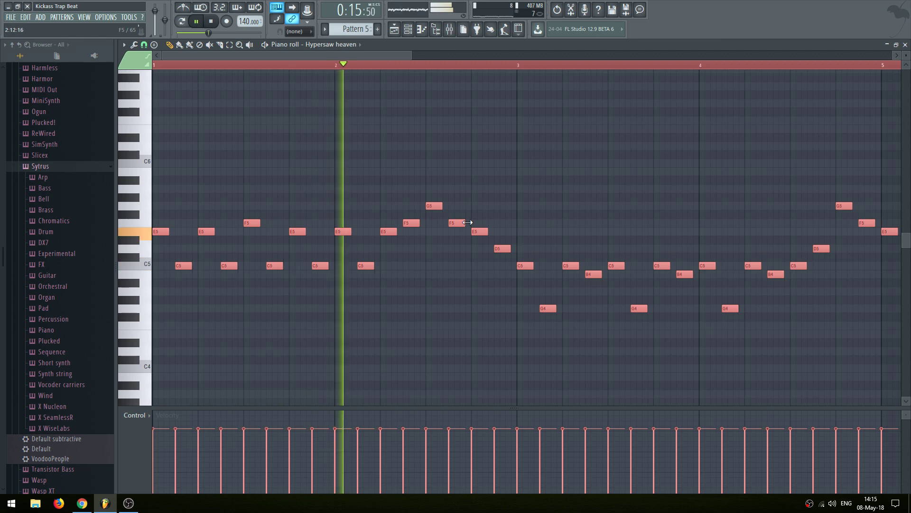
left_click(465, 160, "ctrl")
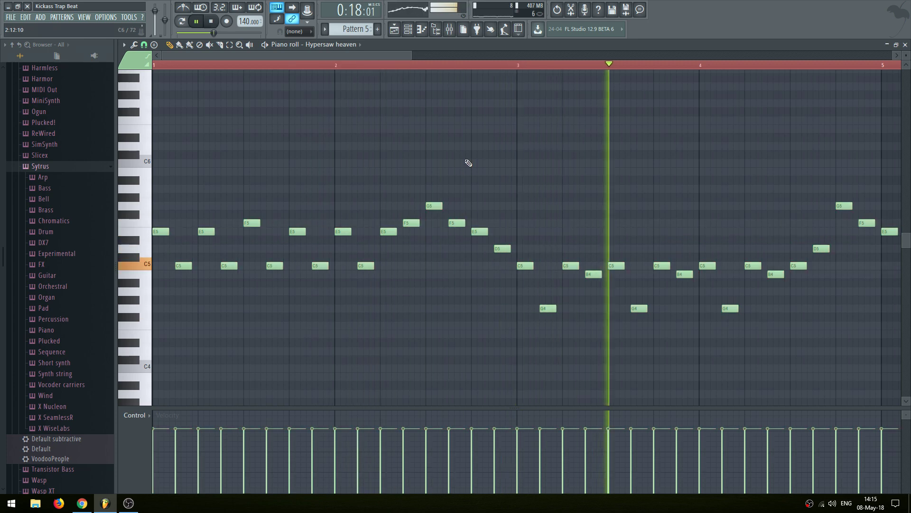
left_click_drag(695, 159, 463, 201)
key("F6")
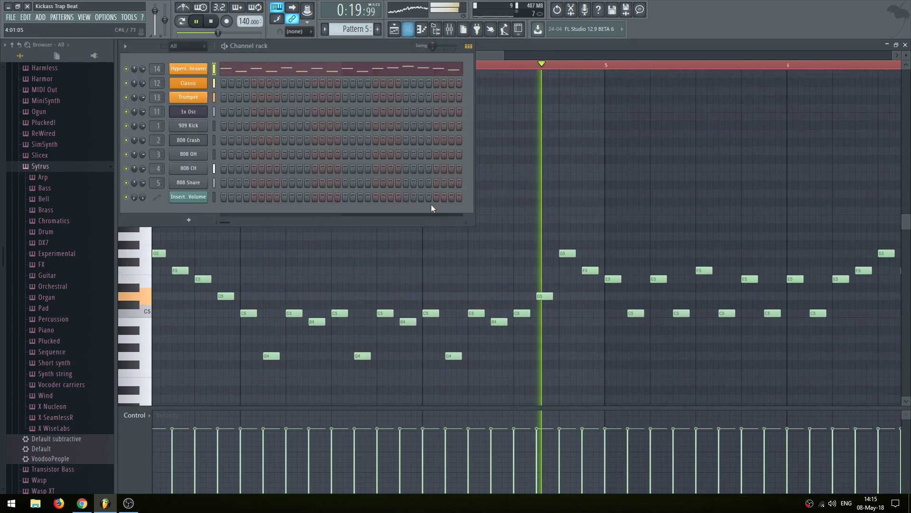
key("F5")
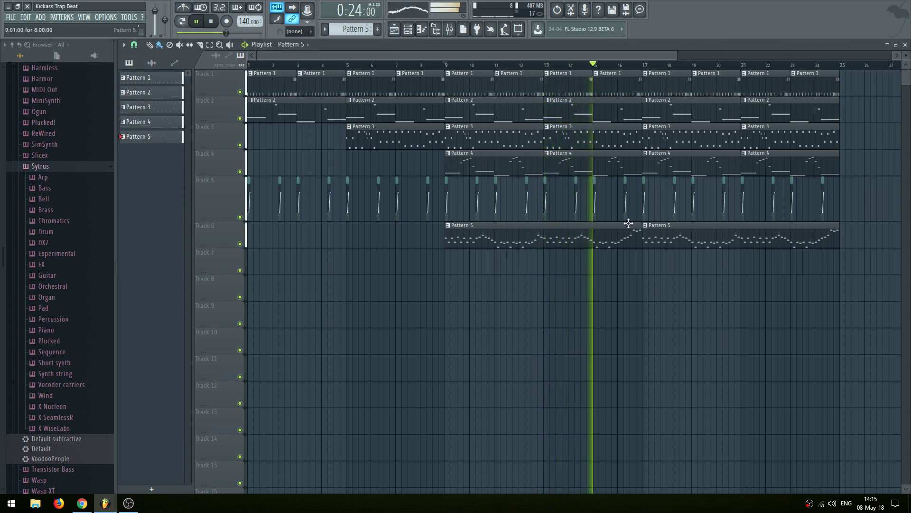
left_click_drag(605, 267, 542, 283)
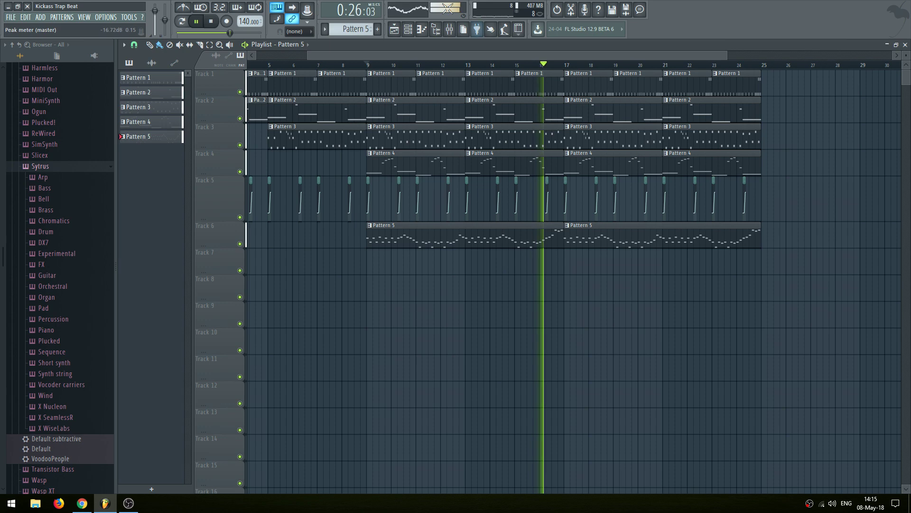
Clone the Hypersaw heaven channel and copy the Pattern 5 melody to the clone in Pattern 6
key("F6")
right_click(202, 70)
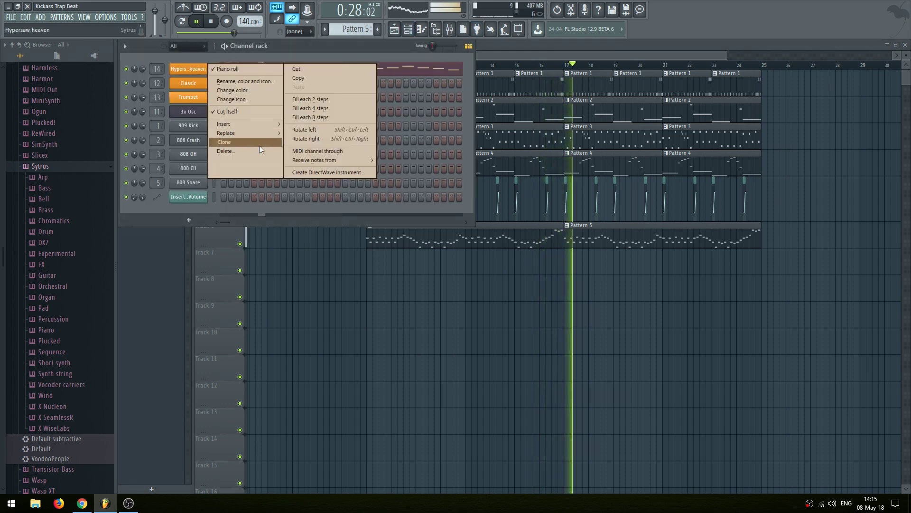
left_click(224, 142)
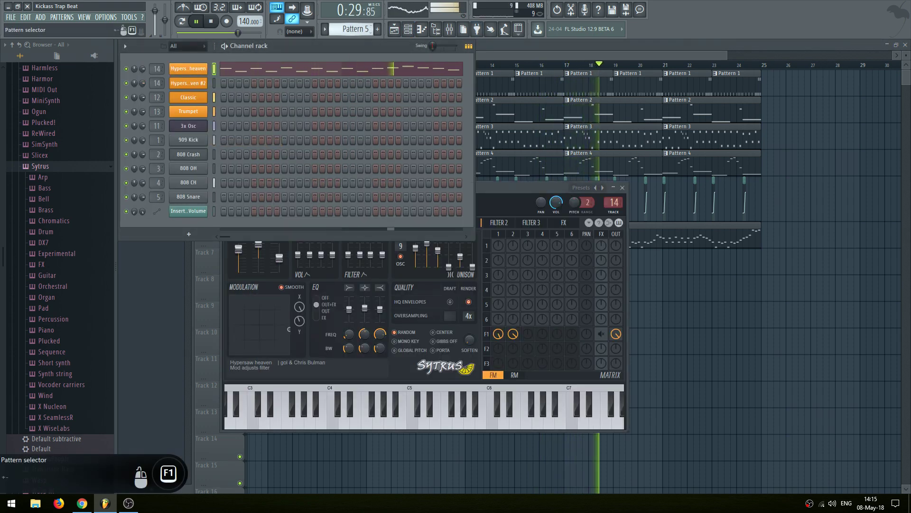
scroll(363, 30, "up", 1)
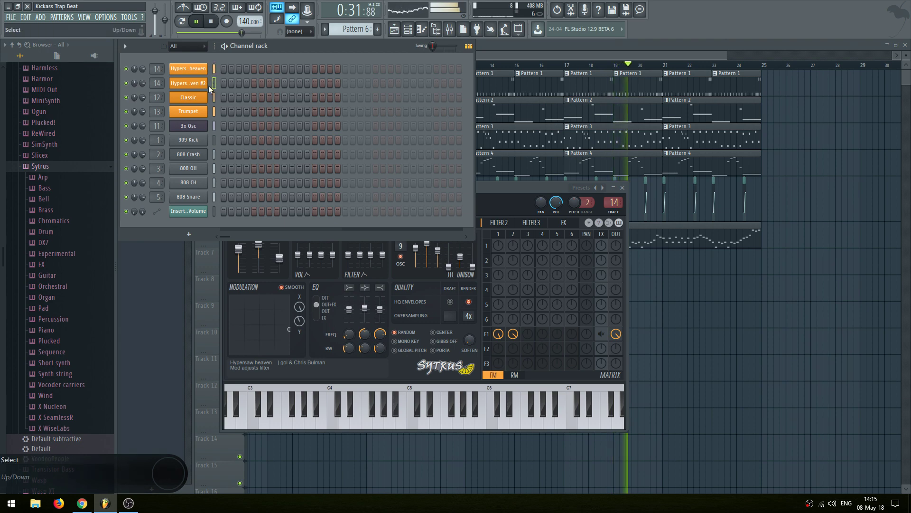
Replace the cloned Hypersaw channel with a 3x Osc and set its oscillator 1 to a square wave
right_click(195, 83)
mouse_move(247, 147)
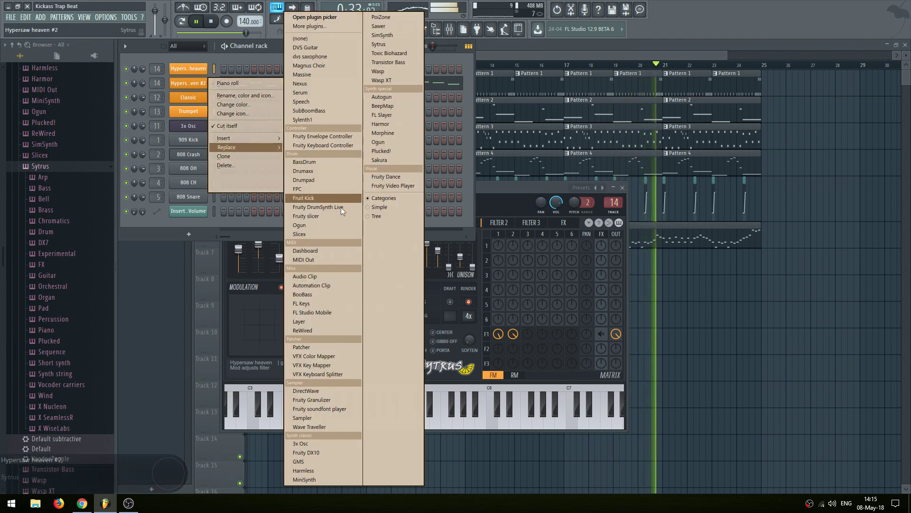
left_click(301, 443)
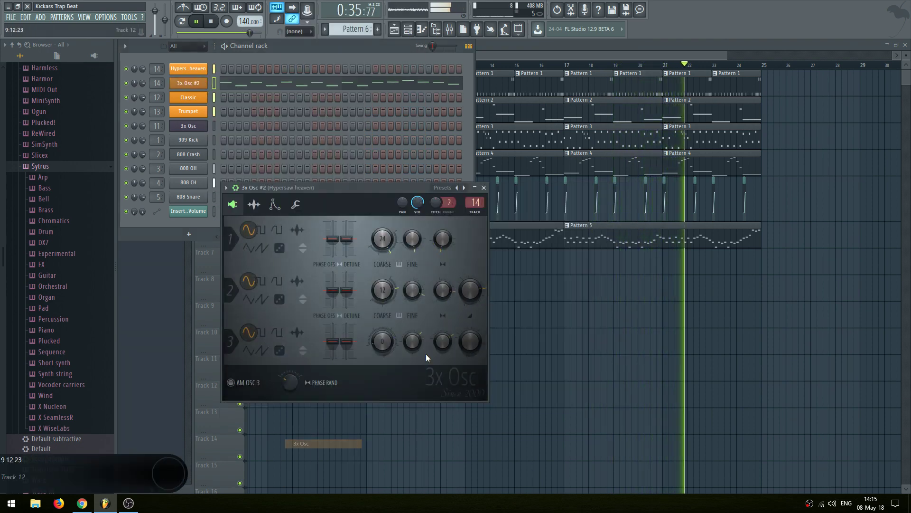
left_click(267, 230)
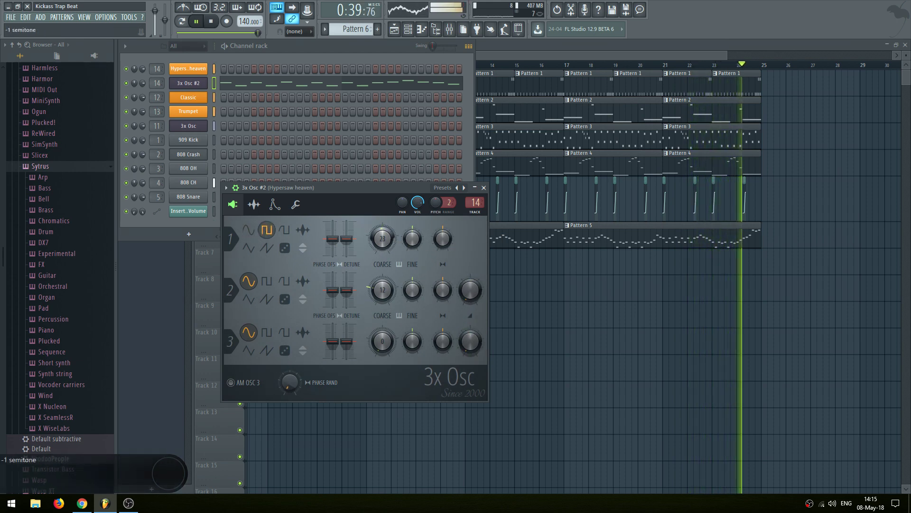
Loop Pattern 6 alone, enable portamento on 3x Osc #2 and set its slide time to 1/2 step
left_click(182, 21)
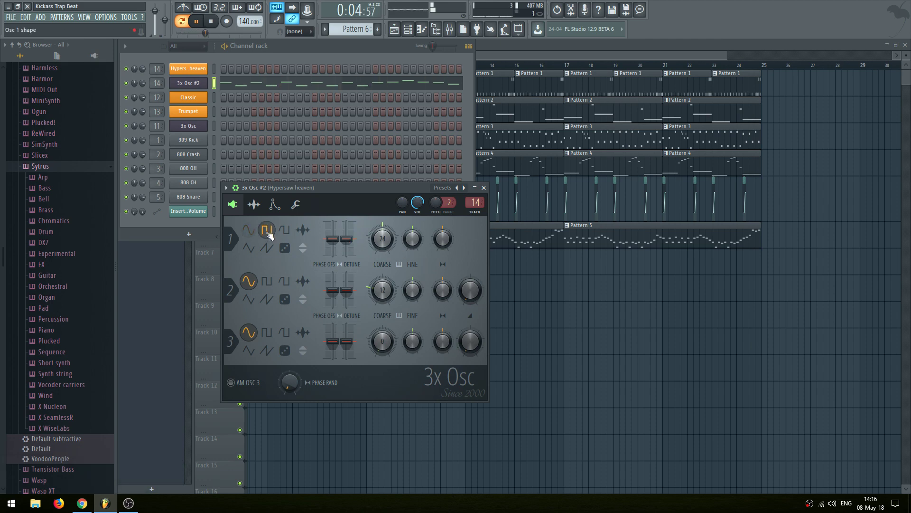
left_click(295, 204)
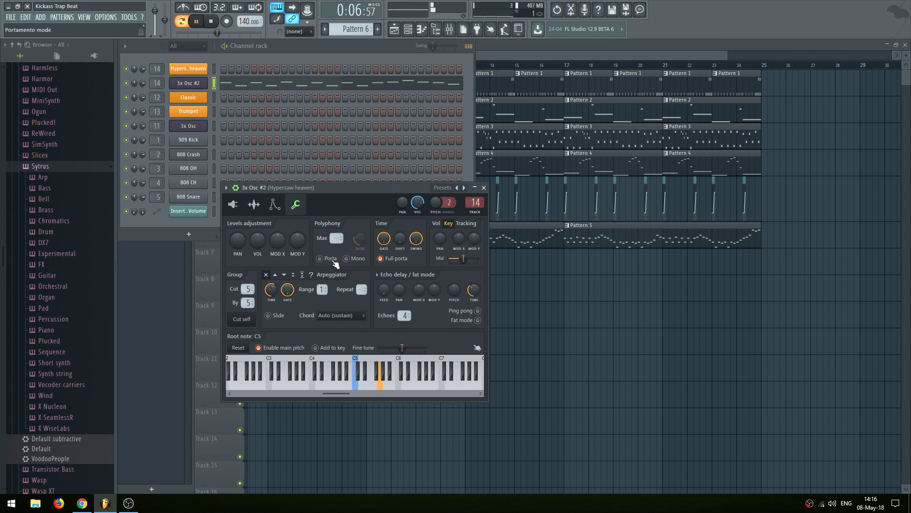
right_click(360, 239)
mouse_move(379, 259)
left_click(462, 266)
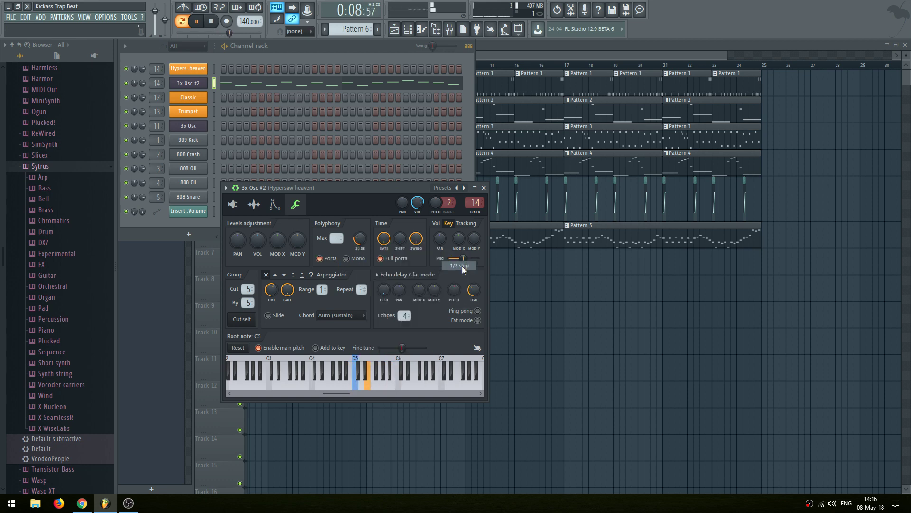
Place Pattern 6 on Track 7 from bar 17 and play the song from just before it
key("F5")
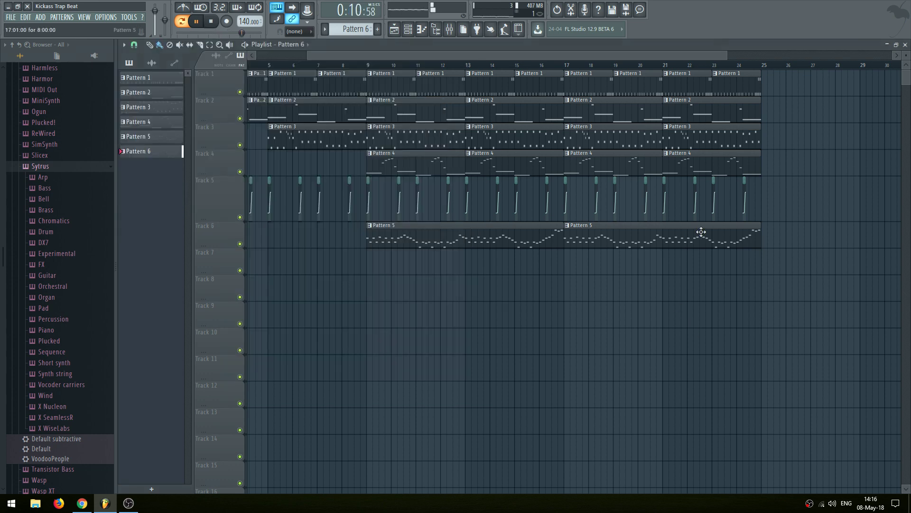
left_click(499, 264)
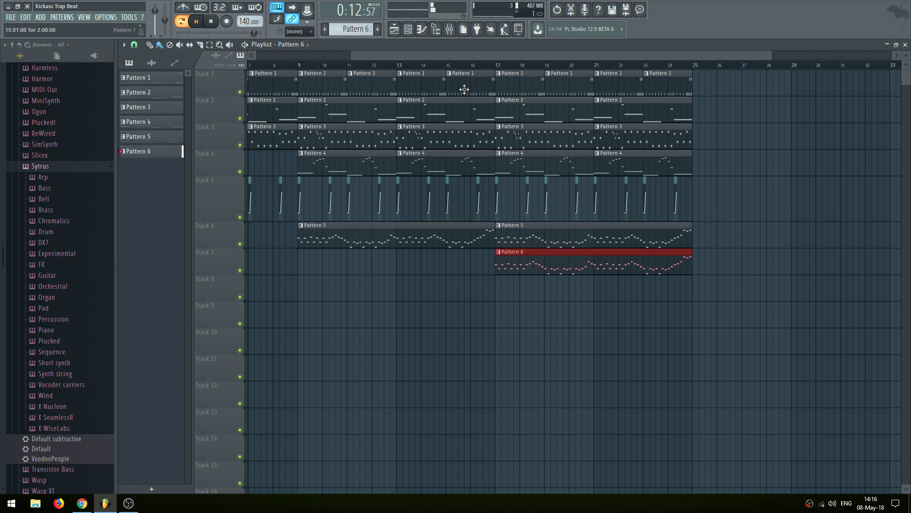
left_click(479, 67)
Assign the 3x Osc #2 channel to mixer track 15
key("F6")
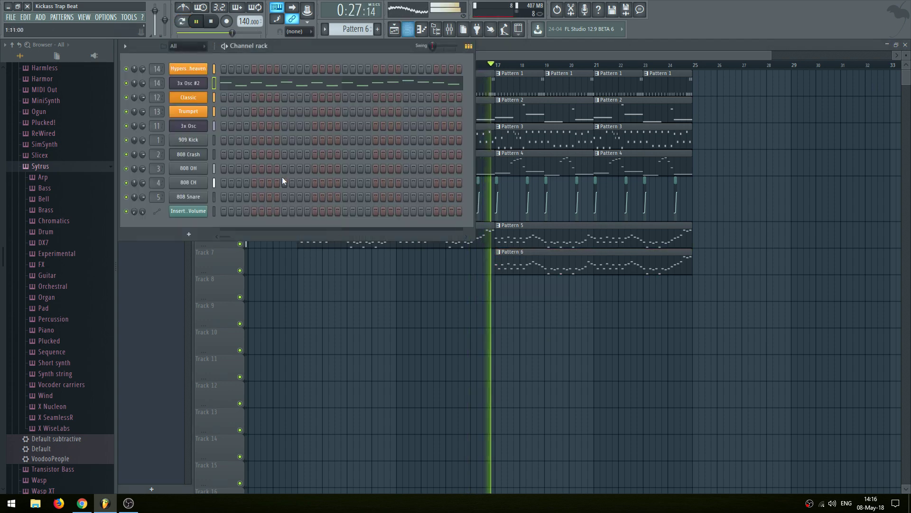
double_click(208, 83)
left_click(207, 83)
key("F9")
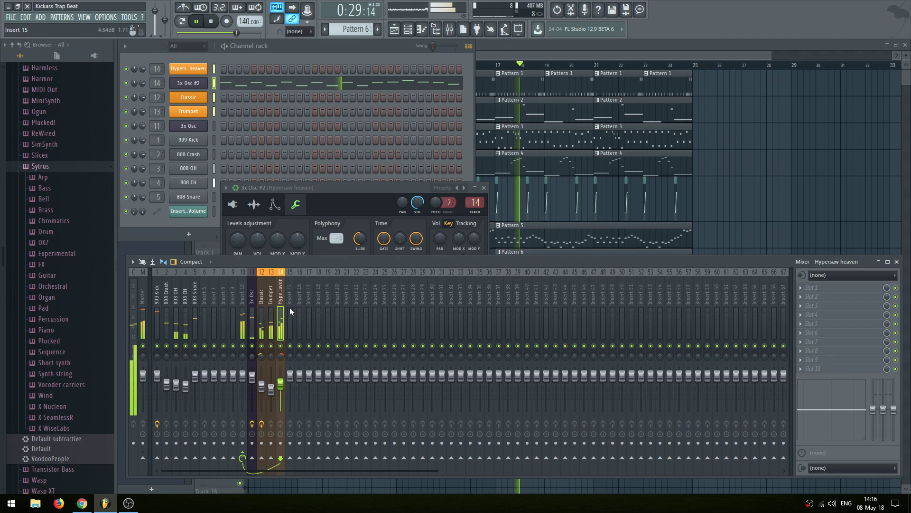
right_click(291, 271)
mouse_move(342, 346)
left_click(427, 346)
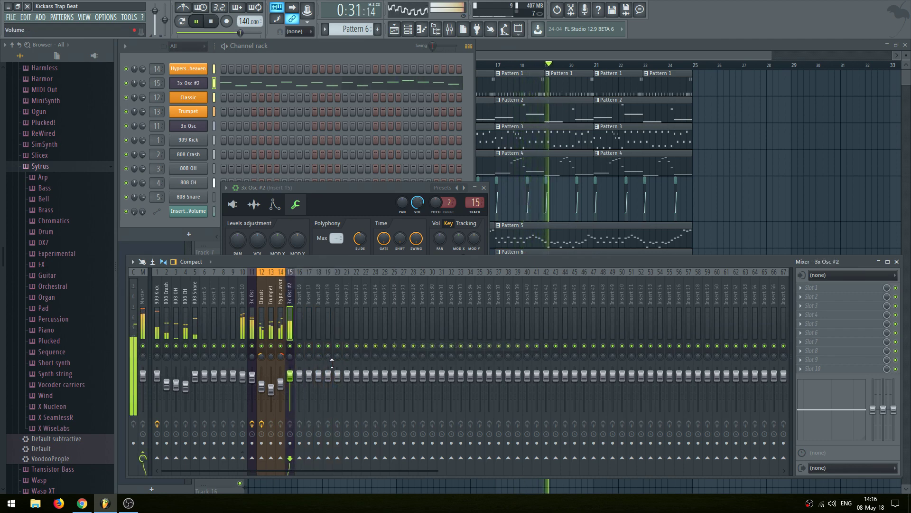
Lower the 3x Osc #2 mixer level to about 65% (-8.6 dB) and route the track only to Insert 10
left_click_drag(296, 375, 255, 400)
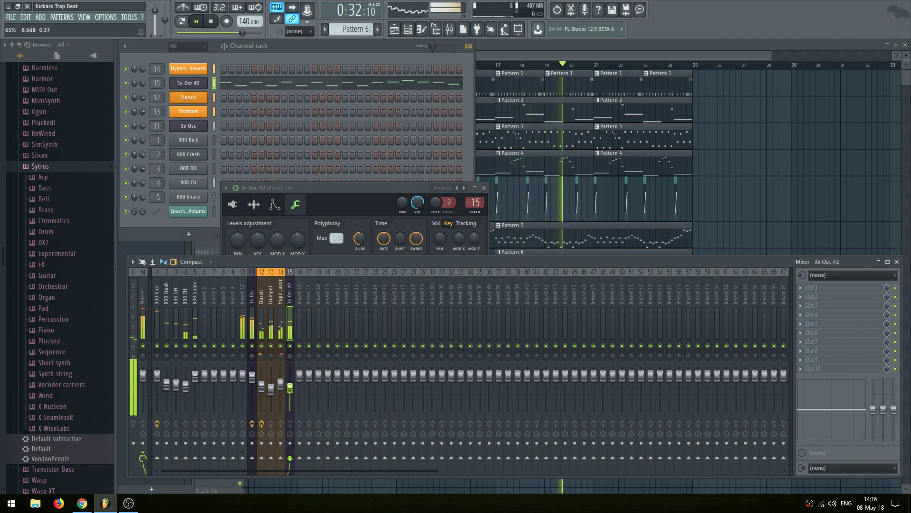
right_click(244, 459)
left_click(286, 459)
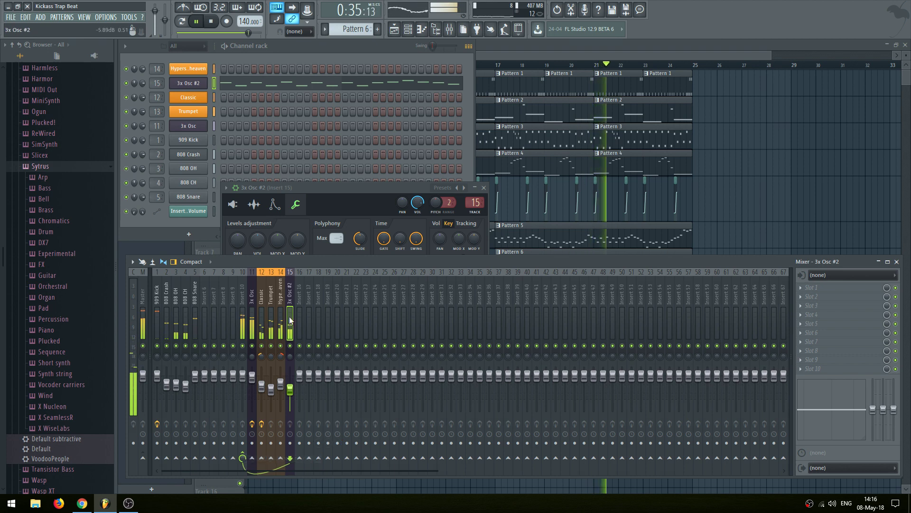
Add Fruity Reeverb 2 to slot 10 of the 3x Osc #2 mixer track with a decay of about 0.6 sec
left_click(796, 355)
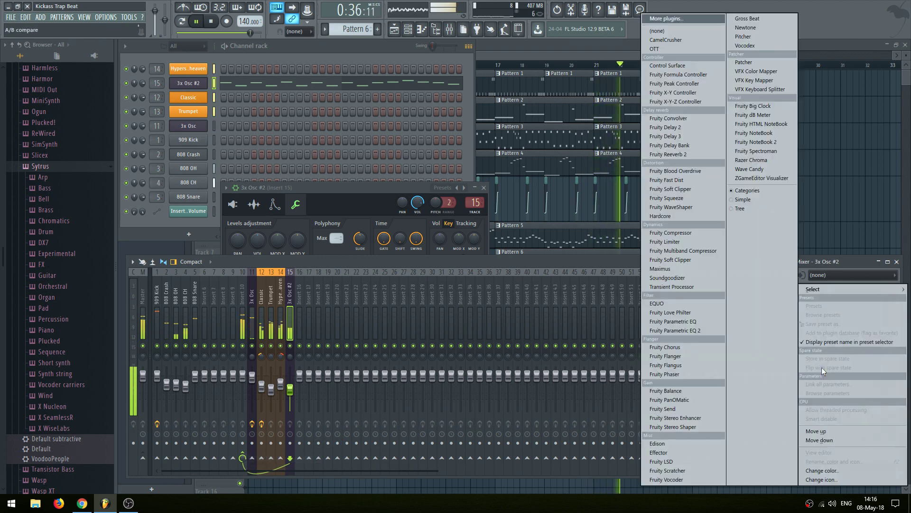
left_click(682, 155)
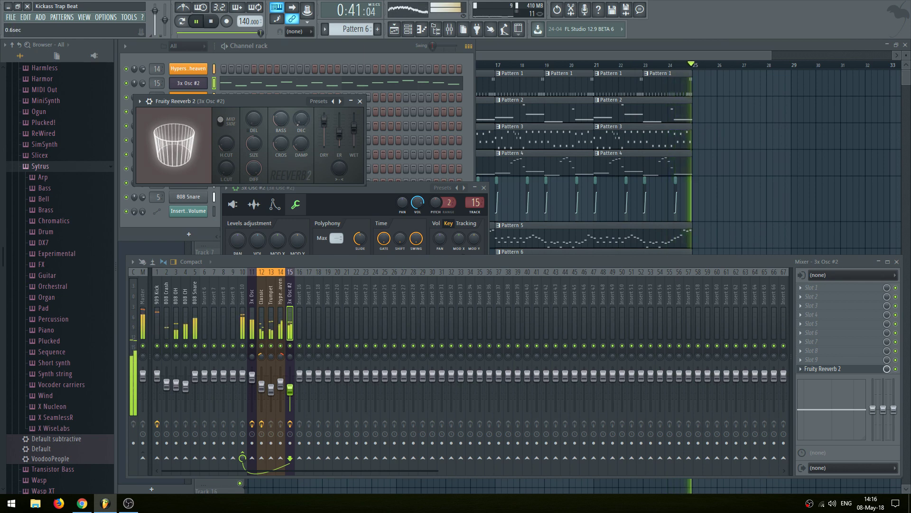
left_click(360, 101)
key("F5")
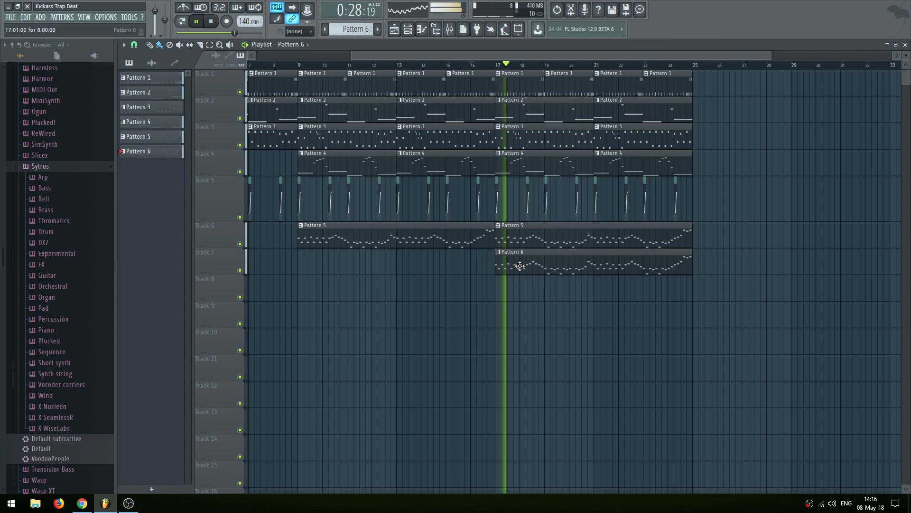
Lengthen the Insert 10 volume automation clip at bar 15 on Track 5
left_click_drag(765, 144, 625, 189)
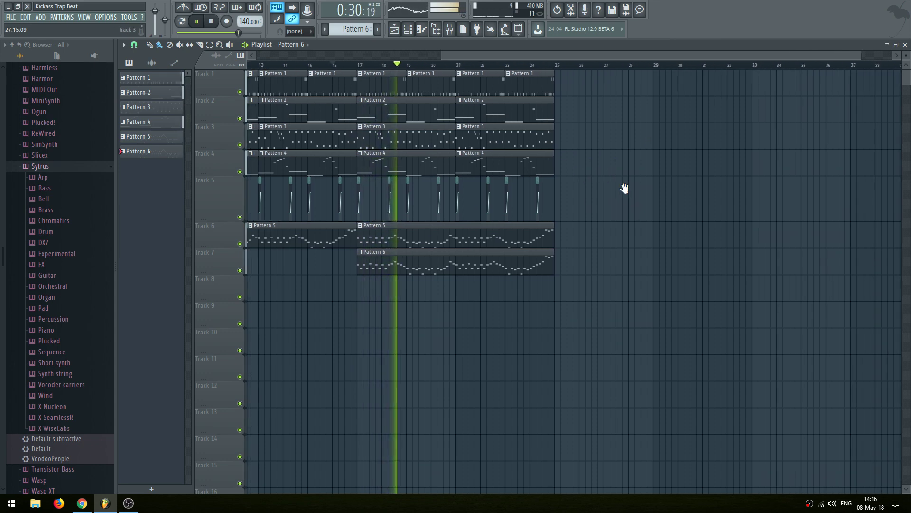
key("F9")
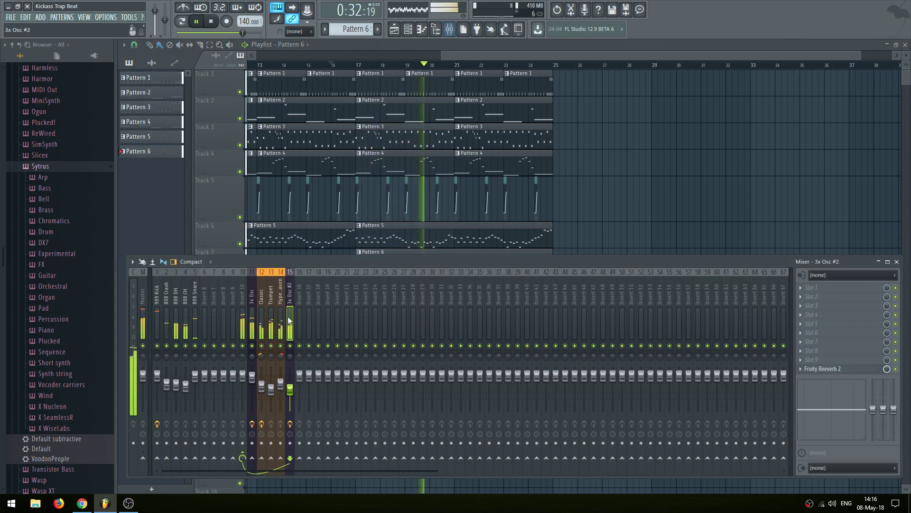
key("F9")
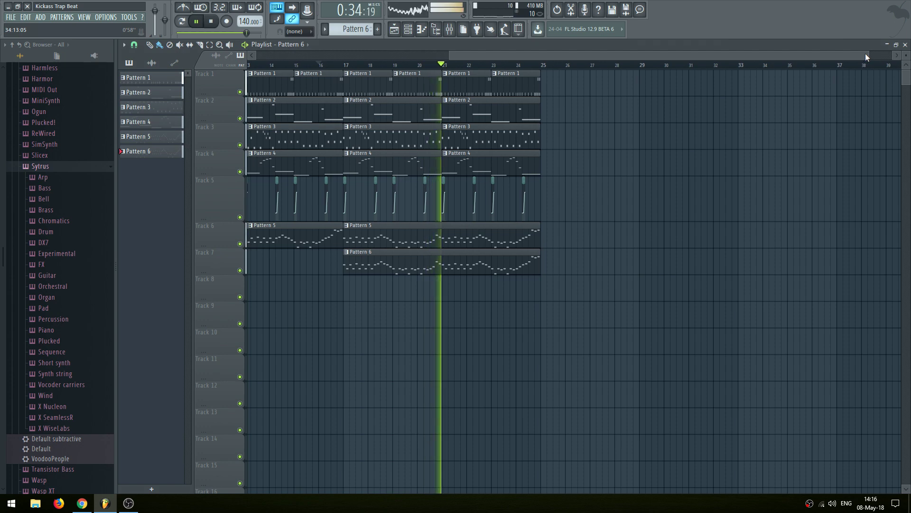
left_click_drag(849, 61, 485, 61)
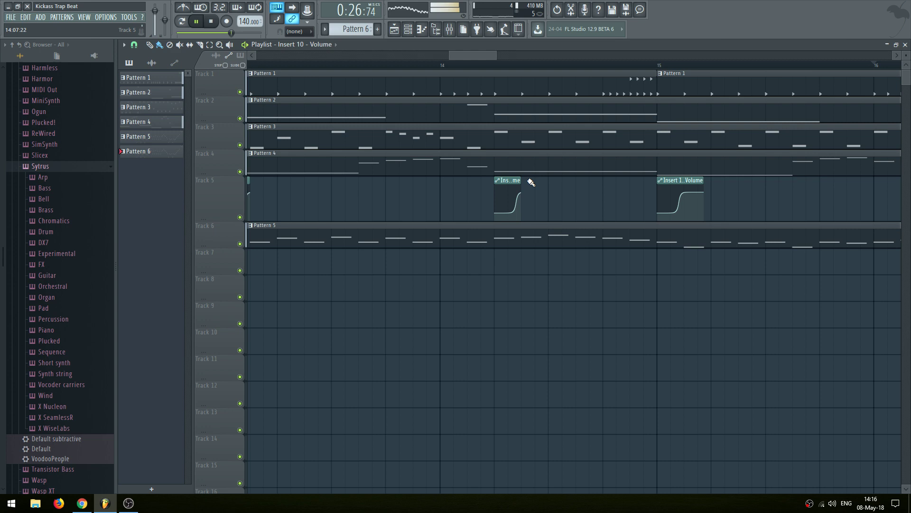
left_click_drag(497, 55, 759, 55)
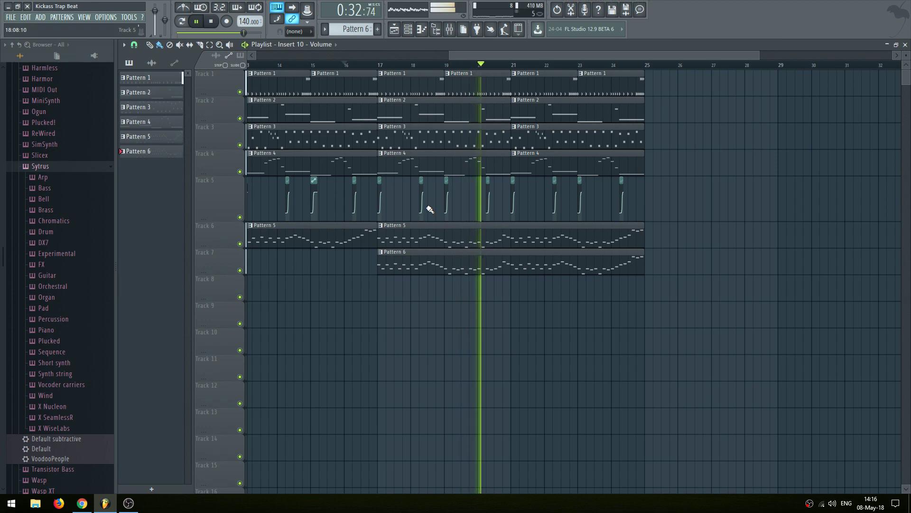
Add Pattern 1 and Pattern 2 clips on Tracks 1 and 2 across bars 25 to 28
key("F9")
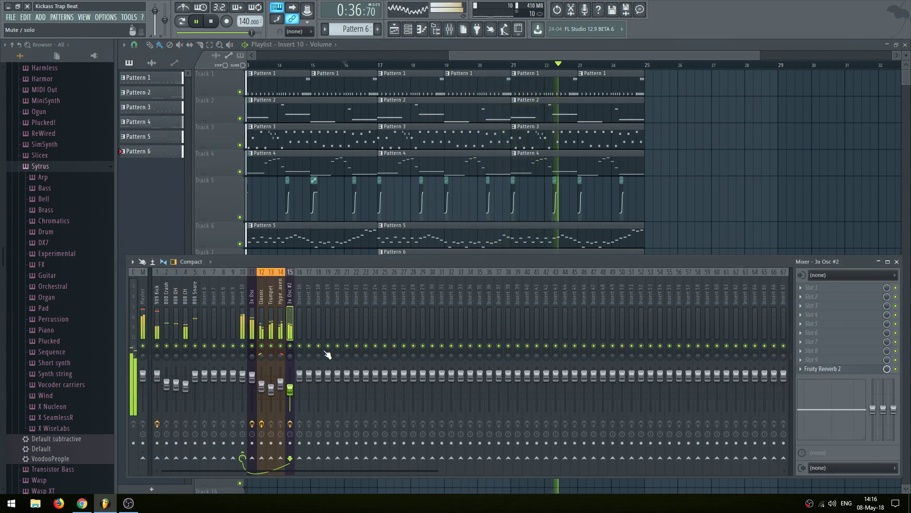
key("F9")
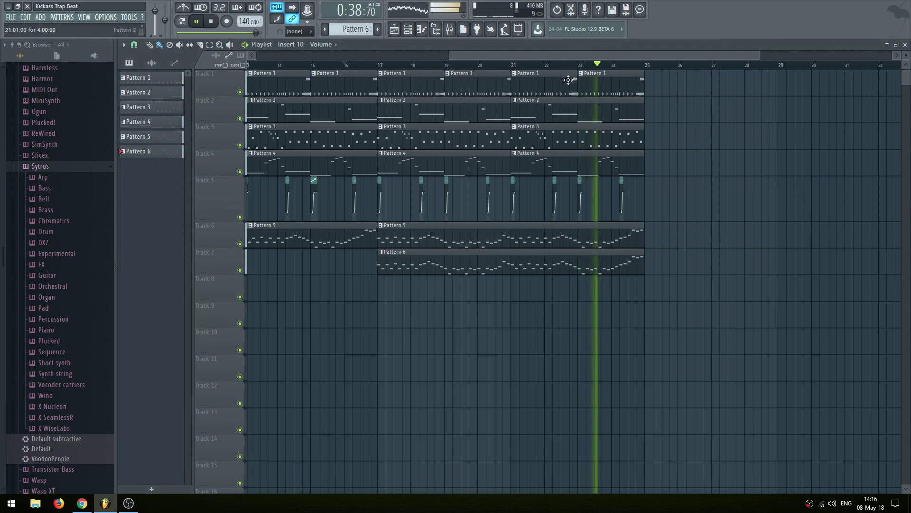
left_click_drag(688, 151, 603, 124)
left_click(535, 88)
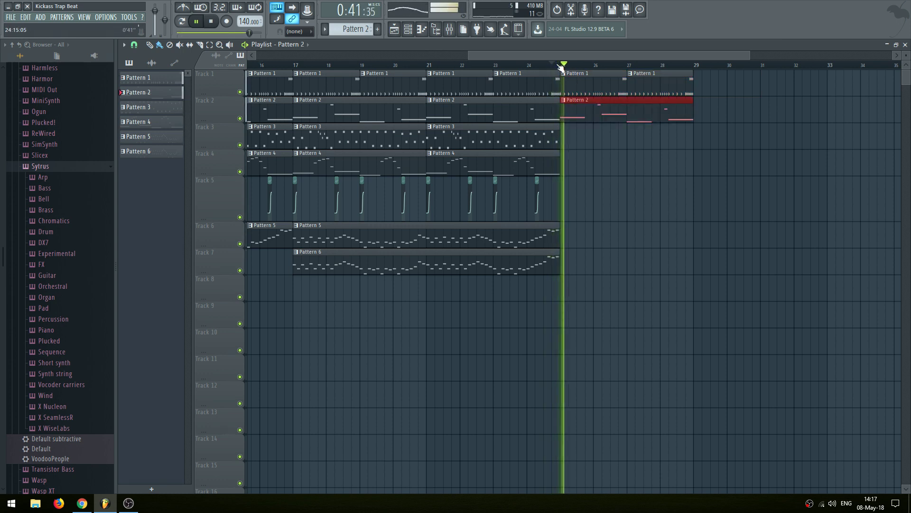
Add a Pattern 3 clip at bar 25 on Track 3 and duplicate the Tracks 1 to 3 clips of bars 25 to 28 into bars 29 to 32
left_click_drag(636, 137, 540, 140)
left_click(459, 144)
left_click(471, 142)
left_click_drag(604, 146, 382, 89)
key("ctrl+b")
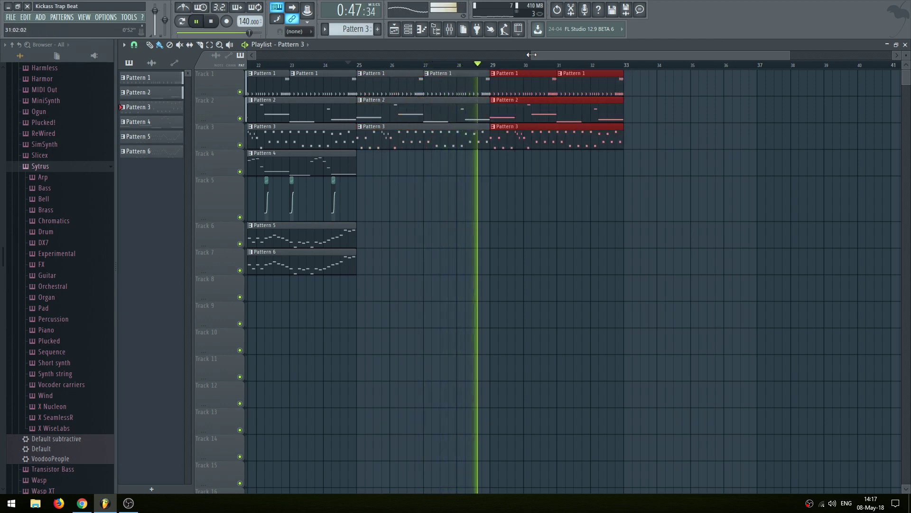
Cut off about the last beat of bar 16 from the pattern clips on Tracks 1 to 4 and Track 6
left_click_drag(530, 56, 483, 56)
left_click_drag(543, 210, 639, 214)
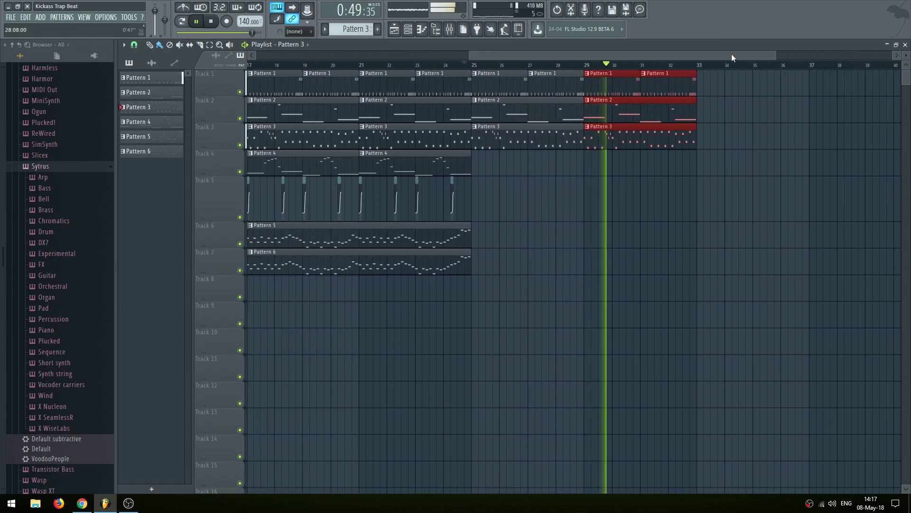
left_click_drag(774, 54, 454, 58)
left_click_drag(563, 55, 517, 56)
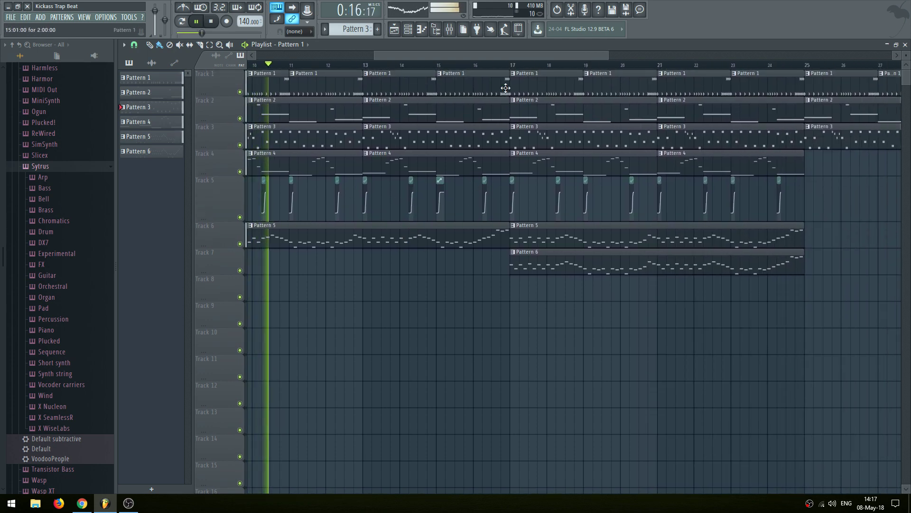
left_click_drag(507, 83, 499, 81)
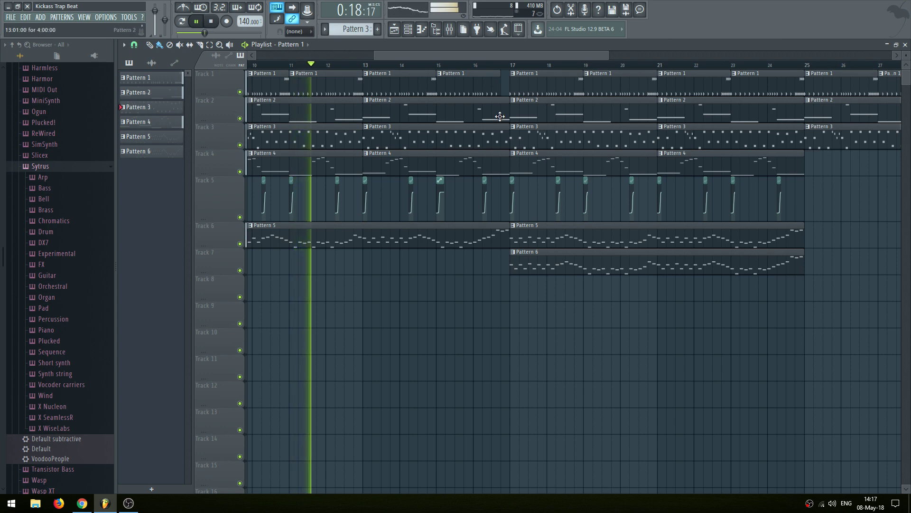
left_click_drag(500, 112, 501, 227)
left_click(545, 204)
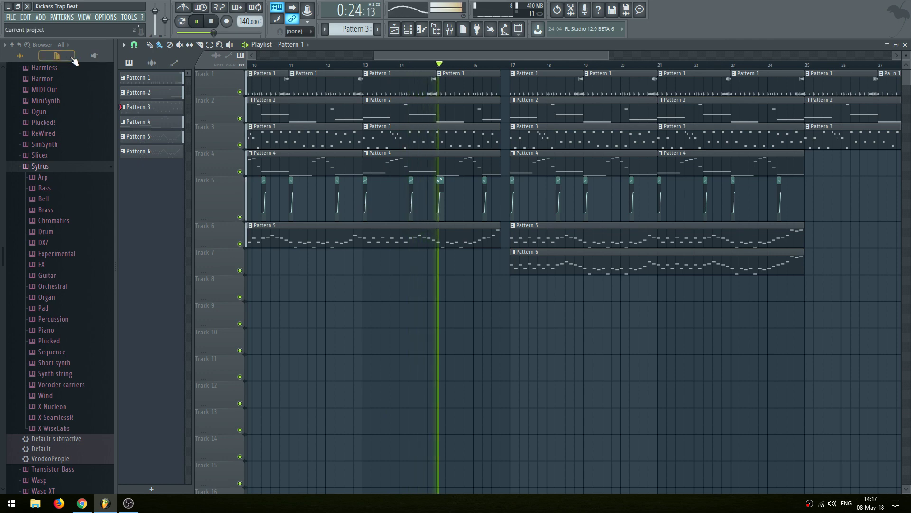
Switch the browser back to all content and collapse it to its top-level folders
left_click(91, 57)
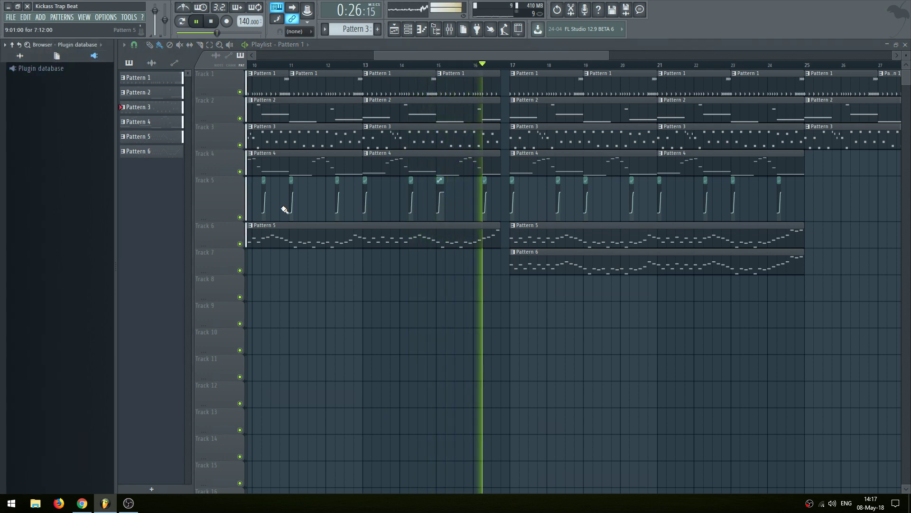
left_click(20, 56)
left_click(12, 45)
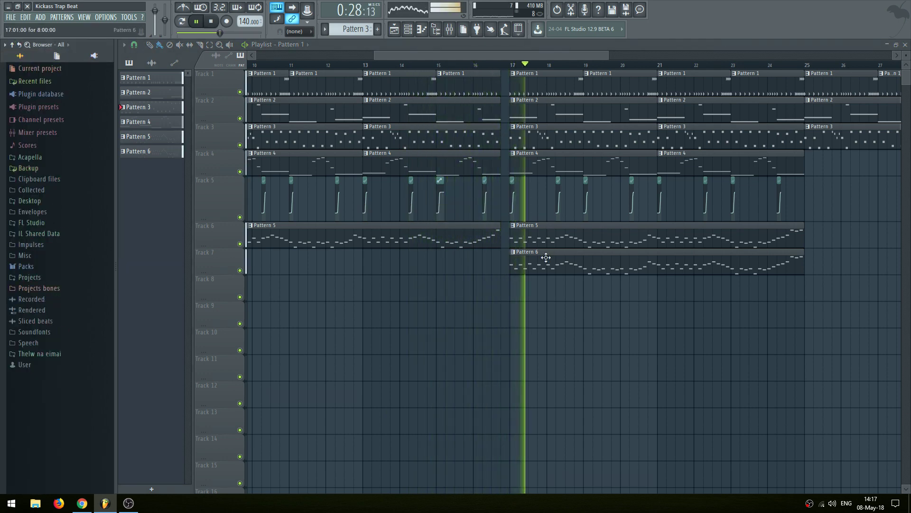
Raise the preamp of Fruity Fast Dist on the 3x Osc mixer track and close the plugin and mixer windows
left_click_drag(718, 325, 515, 340)
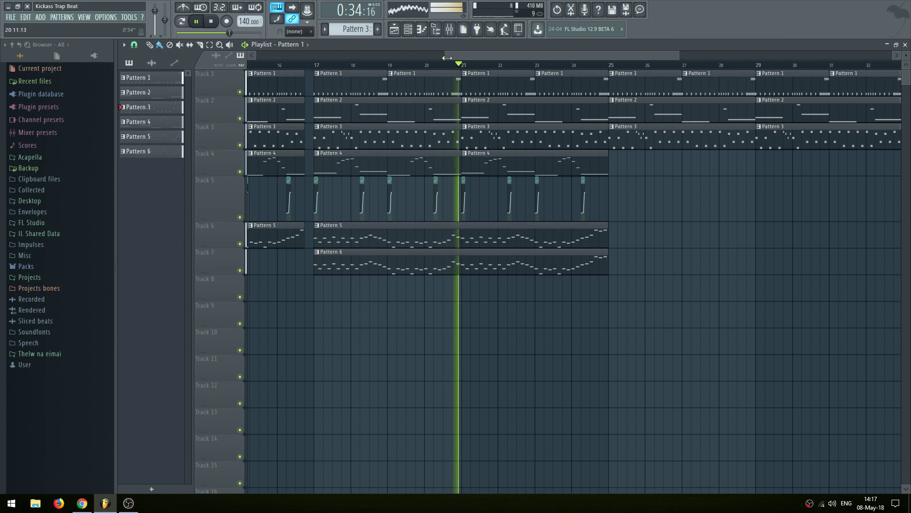
key("F9")
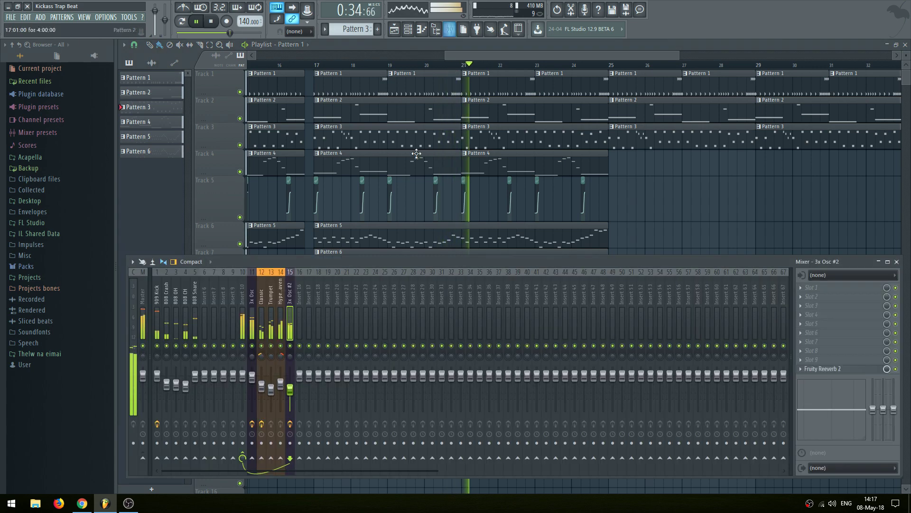
left_click(252, 304)
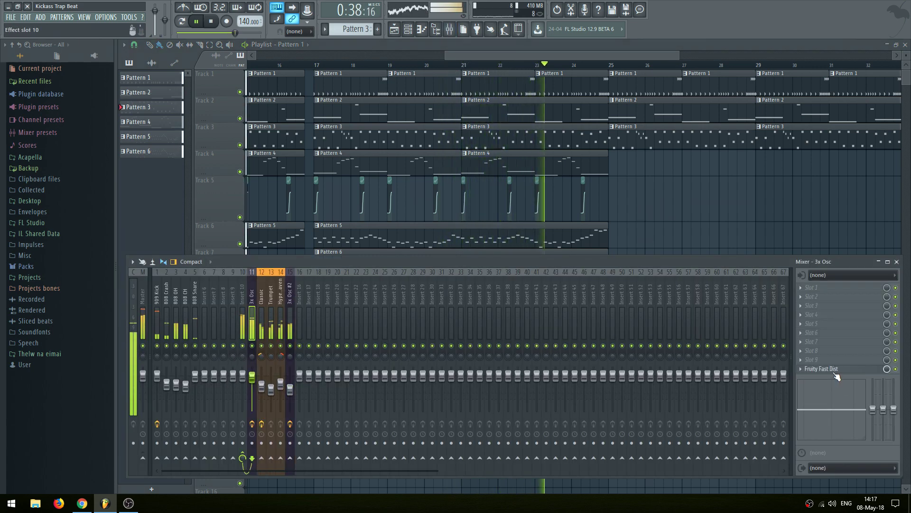
left_click(823, 369)
left_click_drag(156, 126, 156, 111)
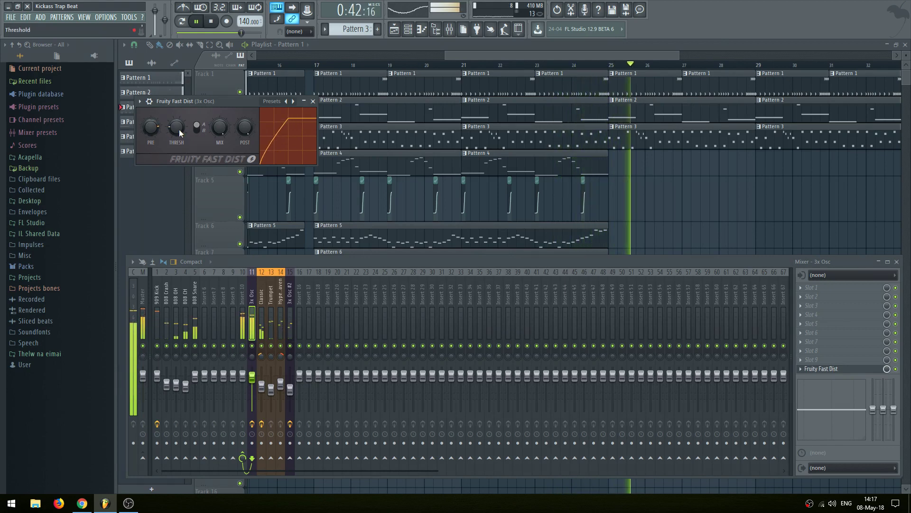
key("F12")
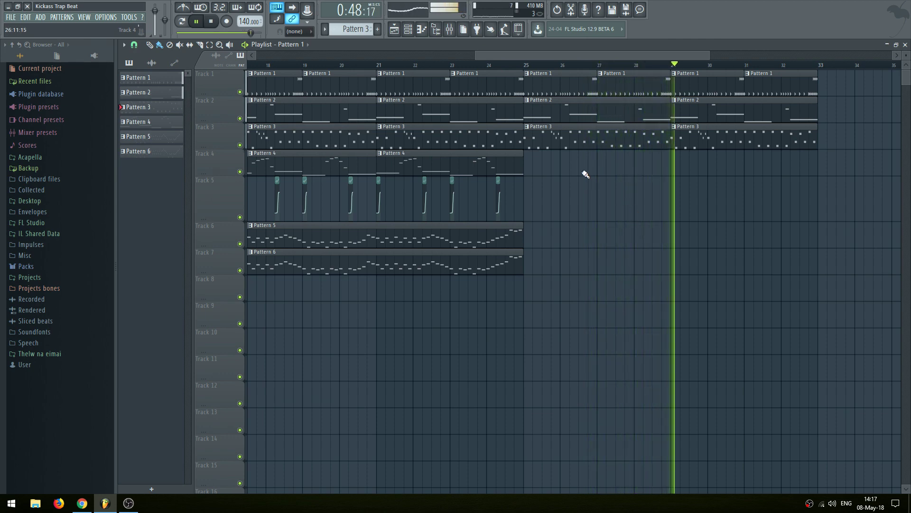
Duplicate the Track 5 volume automation clips of bars 21 to 24 into bars 25 to 28 and bars 29 to 32
left_click_drag(546, 197, 371, 193)
left_click_drag(638, 224, 429, 226)
key("ctrl+b")
left_click_drag(578, 217, 603, 248)
key("ctrl+b")
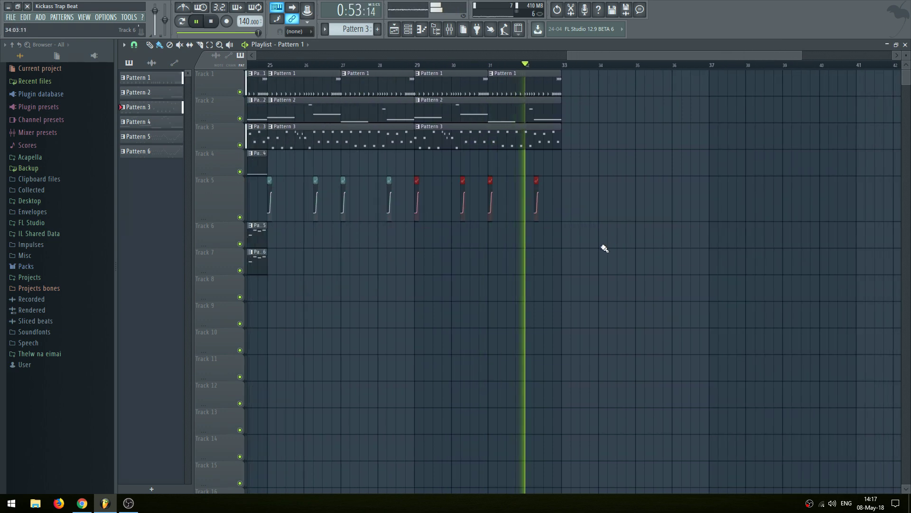
Play the arrangement from bar 25 and open the save dialog for the project
left_click(271, 65)
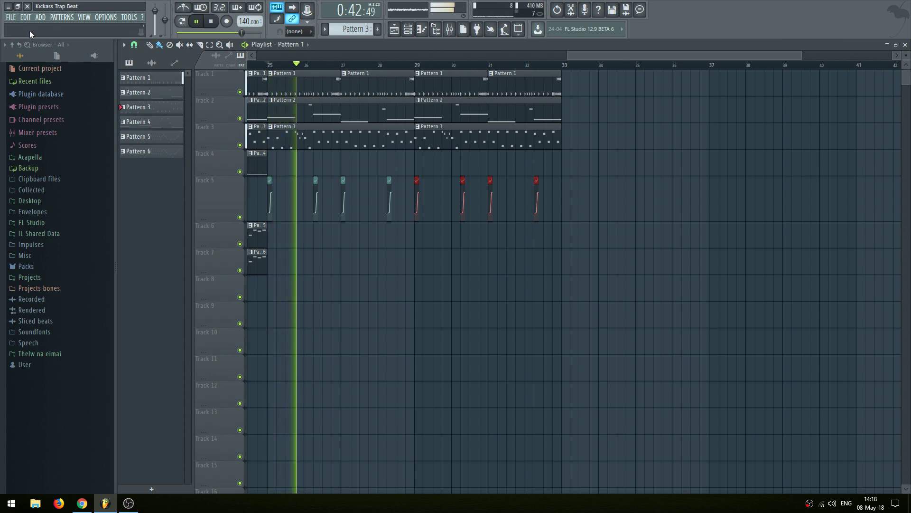
left_click(9, 17)
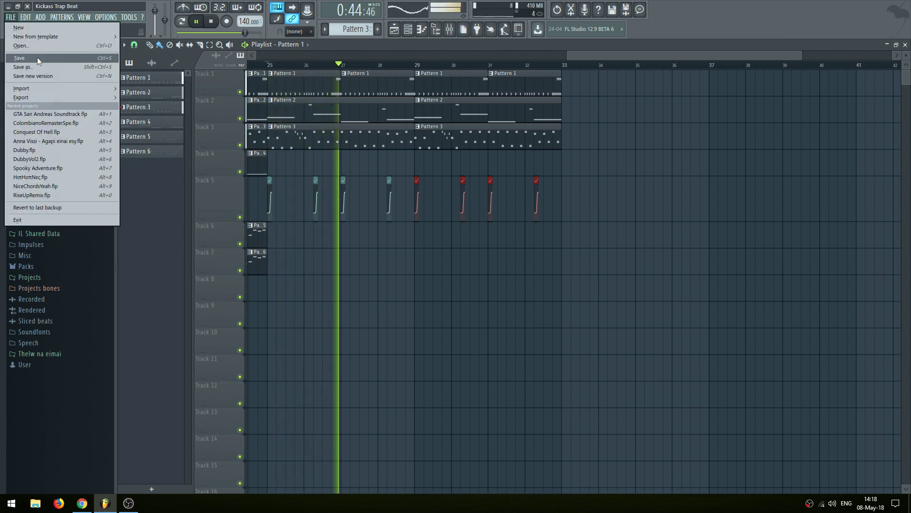
left_click(37, 57)
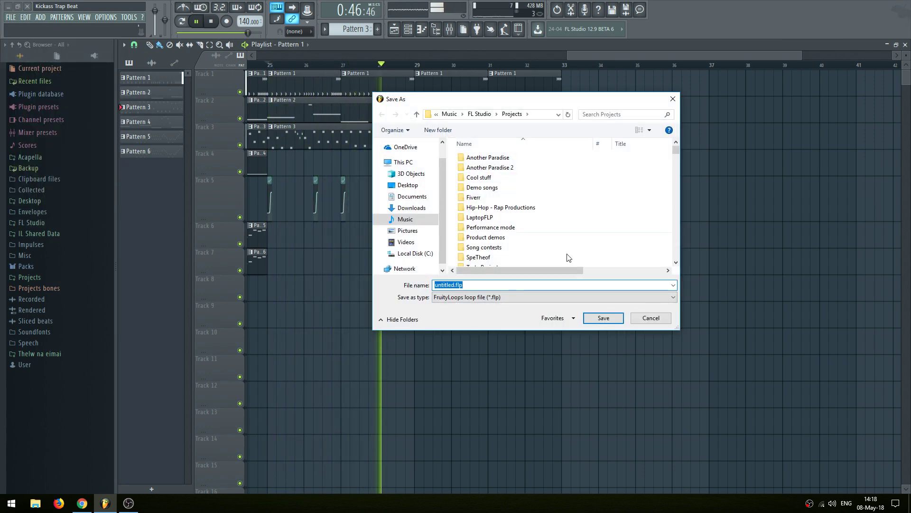